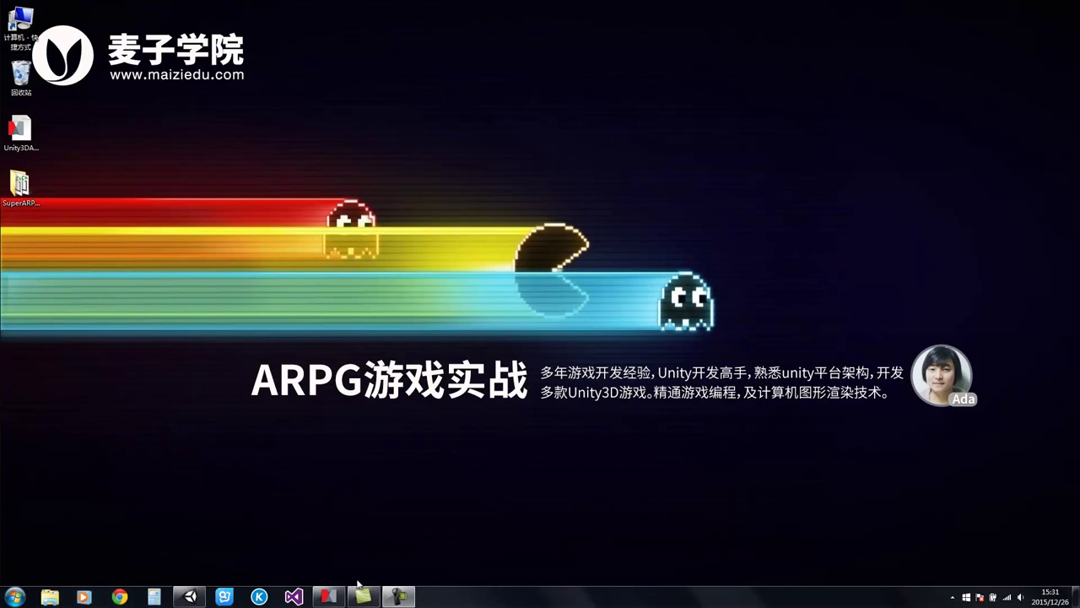
Step: Review the Lesson5 topics in the Mindjet mind map and switch to the Unity editor
left_click(329, 597)
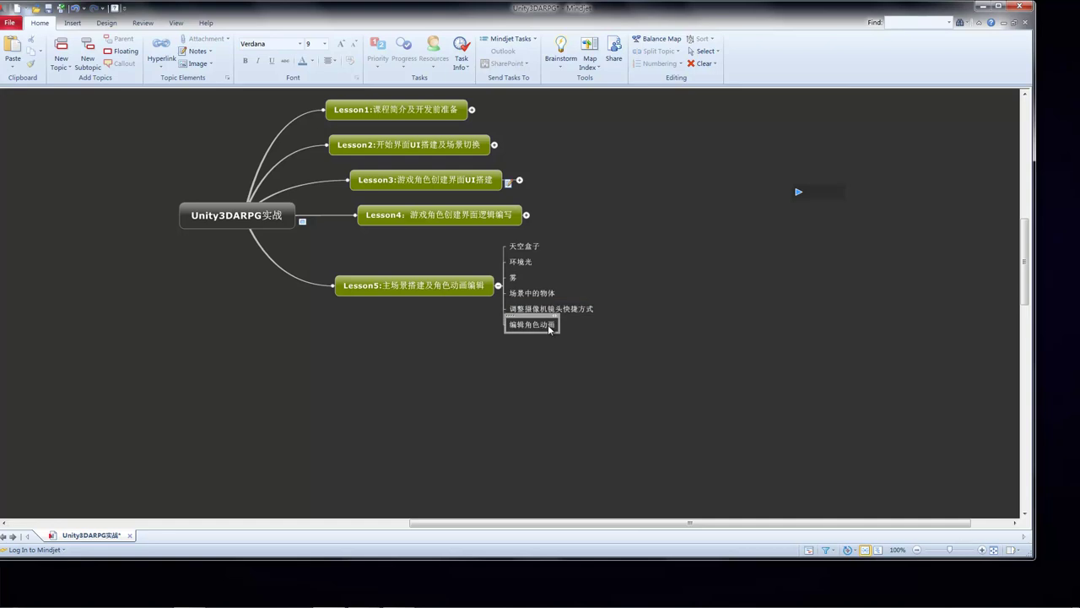
left_click(980, 5)
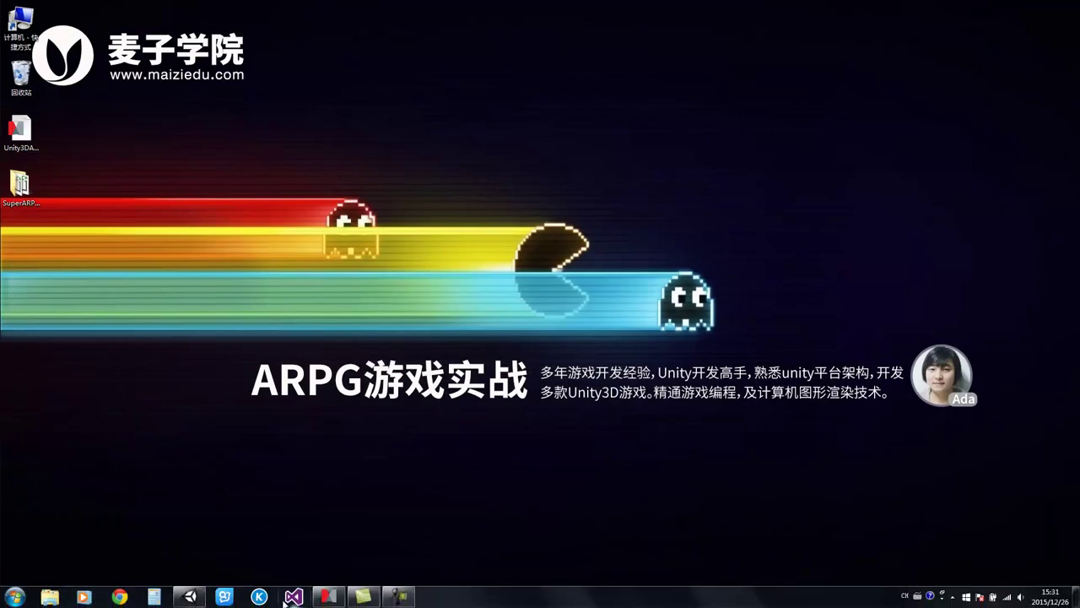
left_click(189, 598)
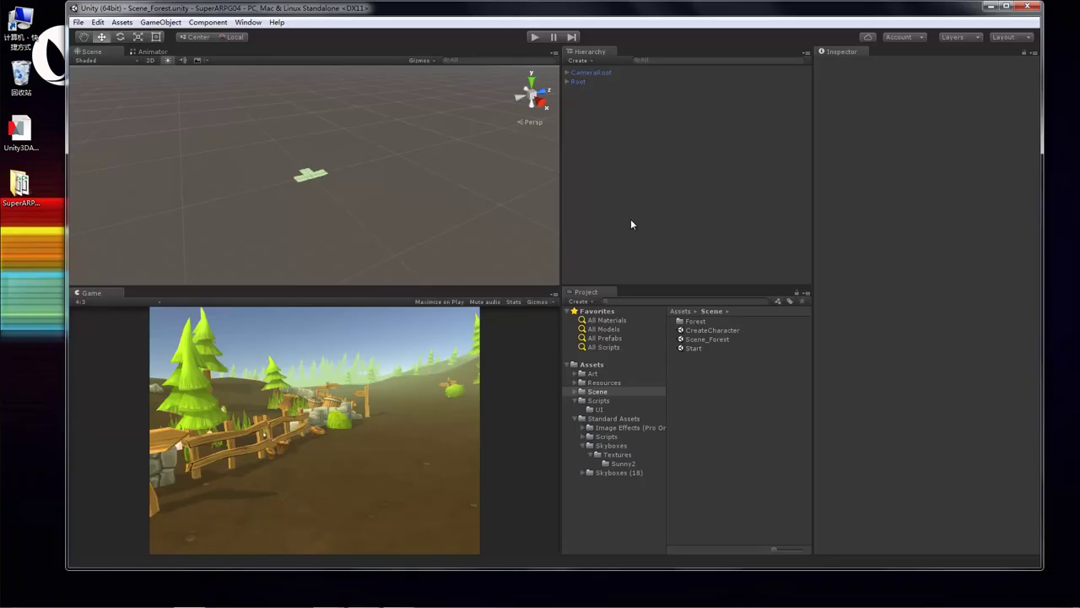
Step: Examine the finished forest scene by expanding Root, framing TerrainRoot and looking around its trees, fences and graveyard
left_click(579, 81)
left_click(566, 81)
left_click(595, 90)
scroll(355, 160, "up", 10)
scroll(341, 159, "up", 3)
middle_click_drag(341, 160, 187, 144)
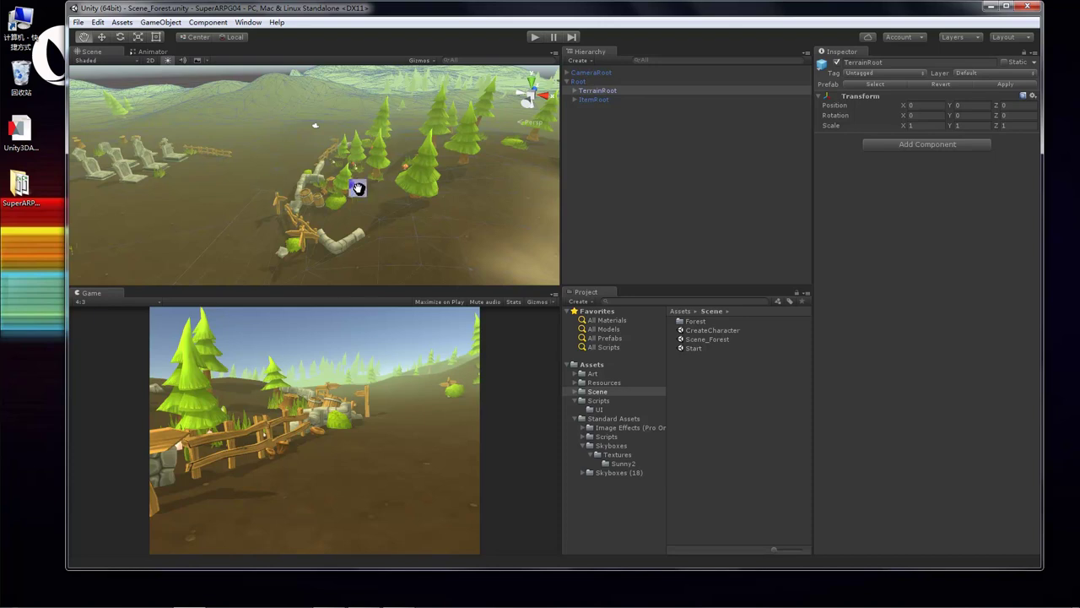
left_click_drag(333, 178, 512, 156, "alt")
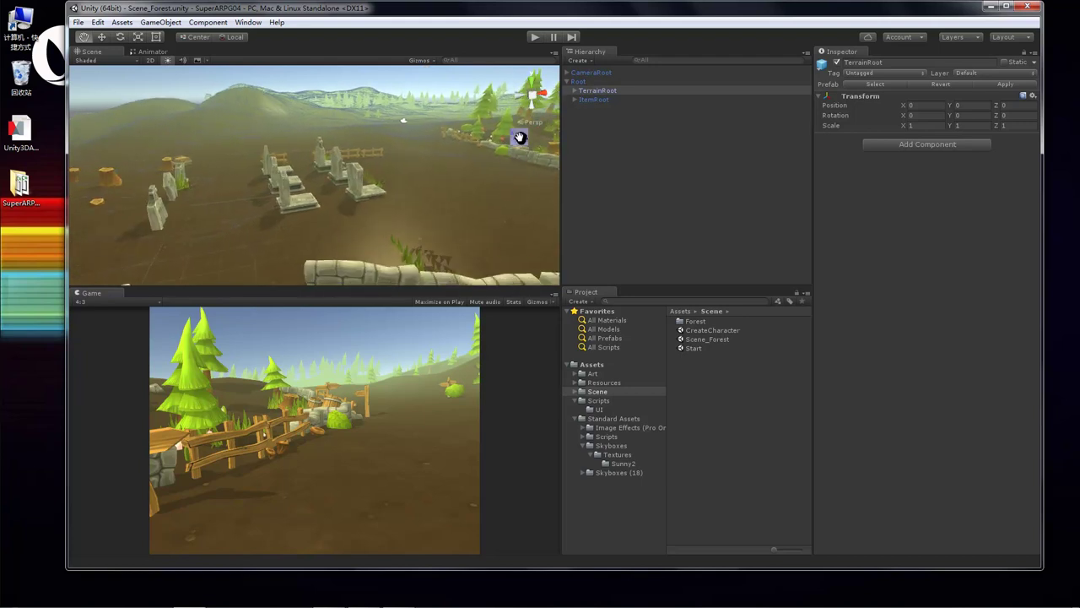
left_click(598, 108)
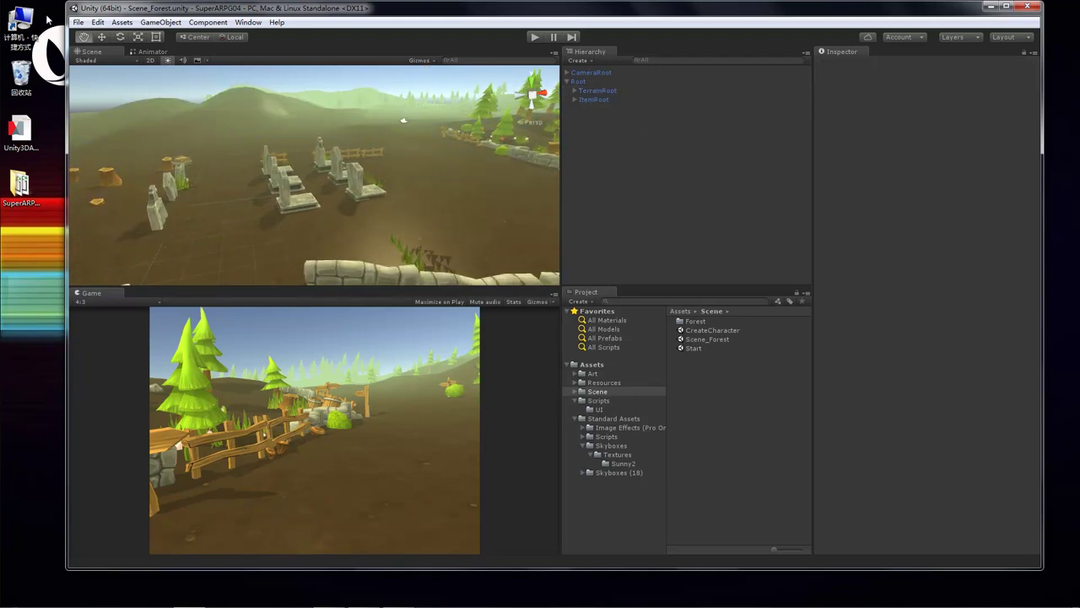
Step: Create a new scene and inspect its default Main Camera and Directional Light
left_click(78, 21)
left_click(109, 36)
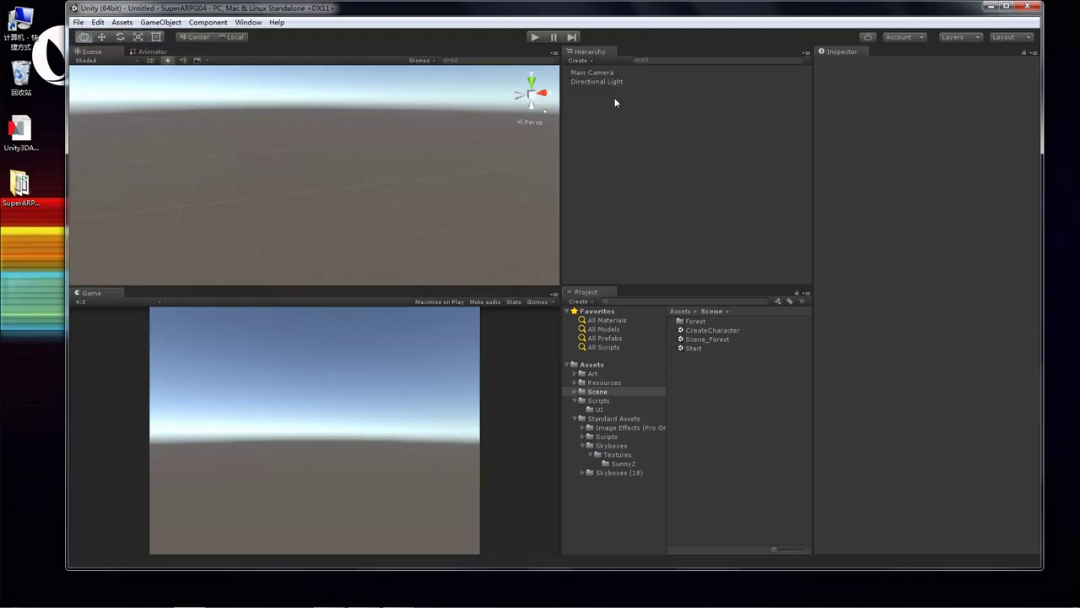
left_click(610, 72)
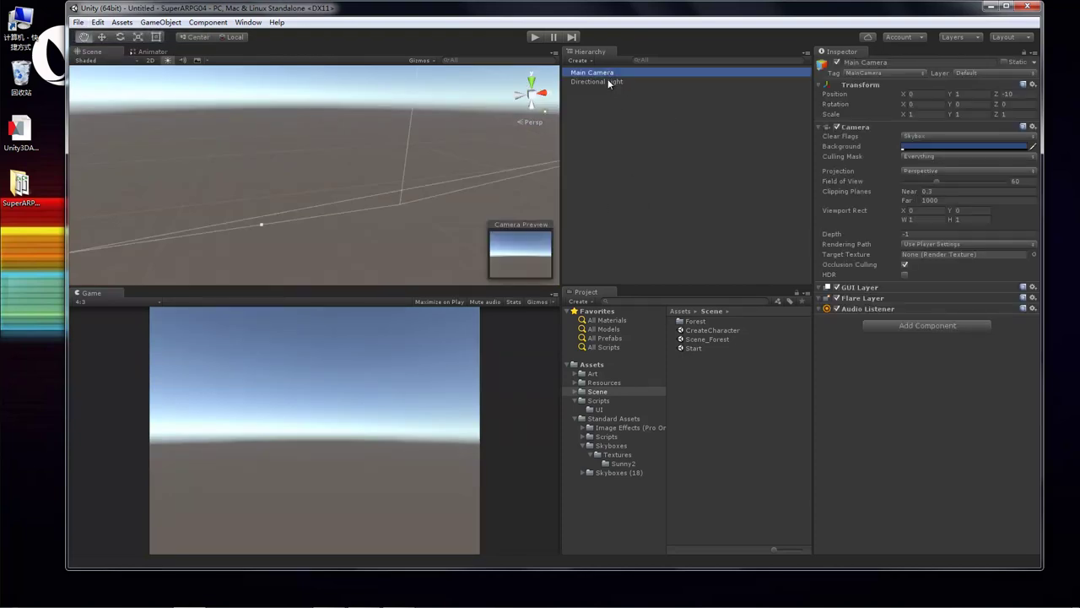
left_click(617, 81)
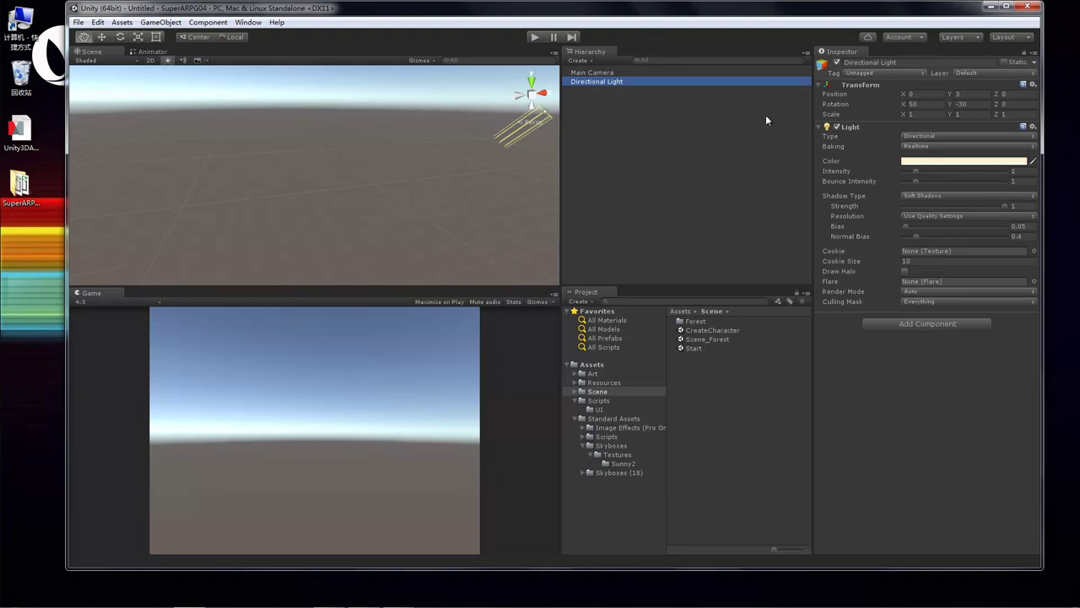
left_click(641, 152)
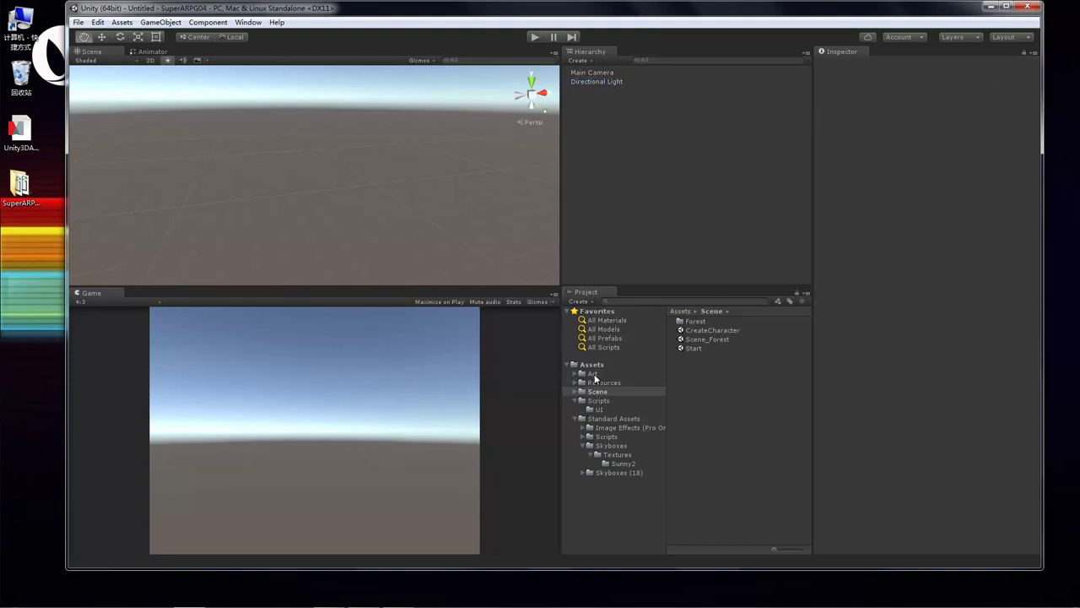
Step: Browse the Art/Forest asset folder, including the contents of its models and Prefabs subfolders
left_click(592, 374)
double_click(698, 348)
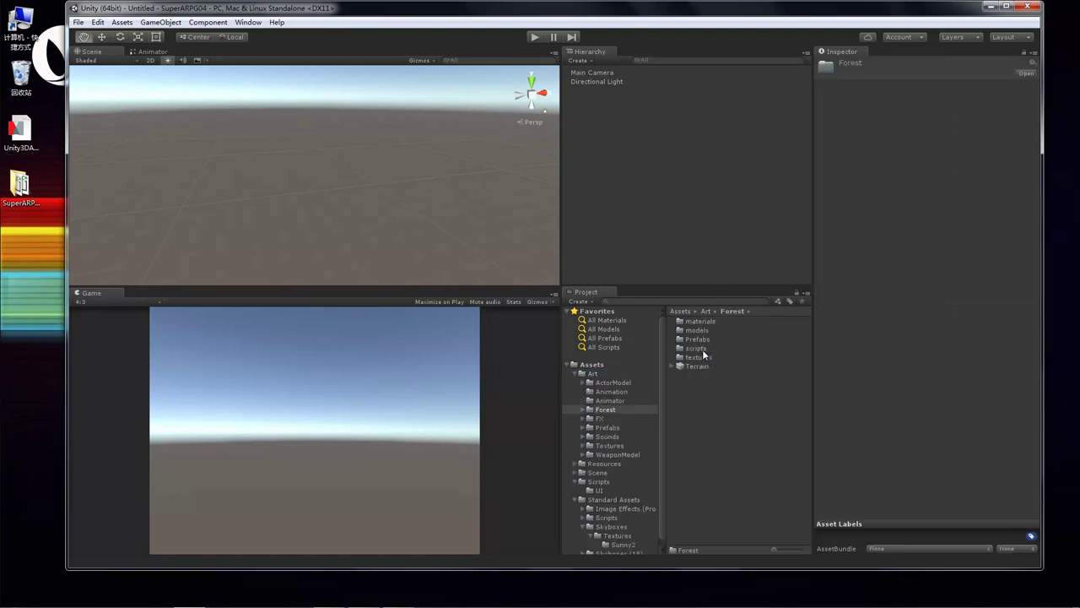
left_click(703, 350)
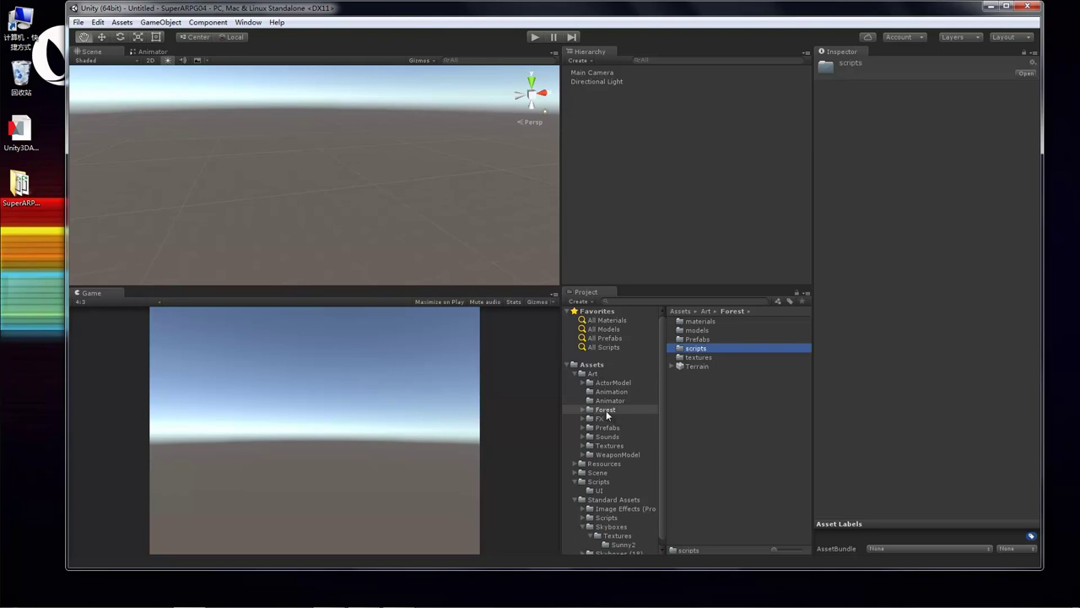
double_click(699, 331)
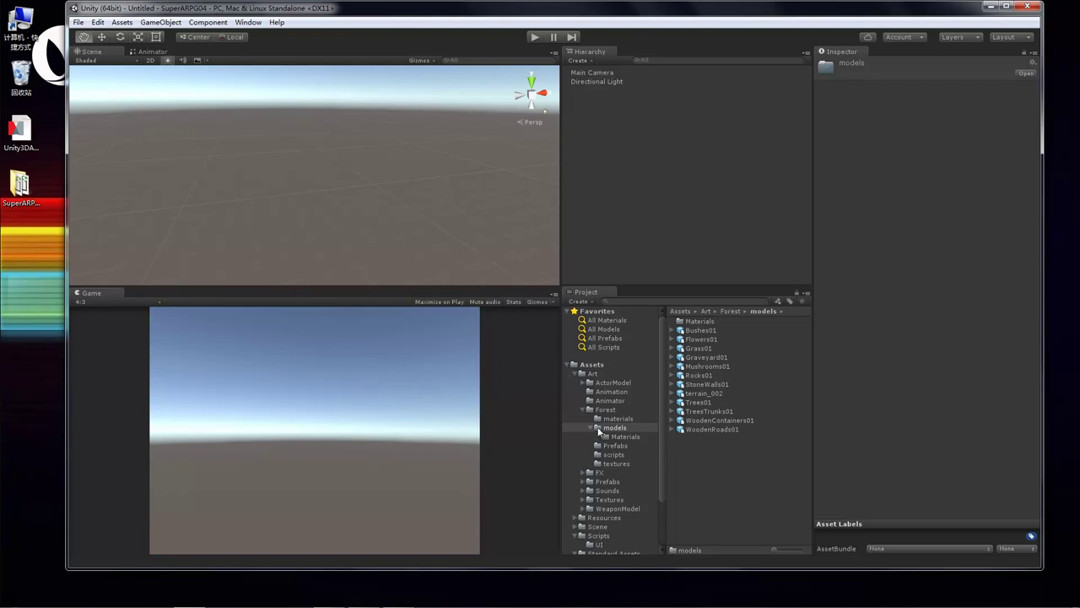
left_click(617, 447)
scroll(703, 495, "down", 5)
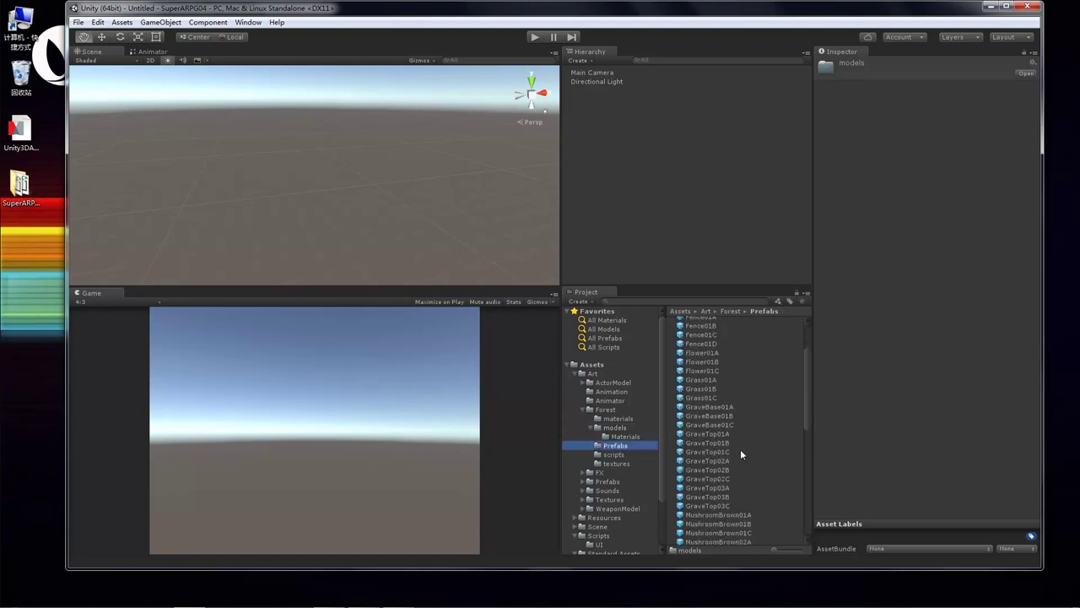
Step: Add the terrain_002 model from the Forest models folder to the scene and enlarge the Scene view to examine it
left_click(618, 428)
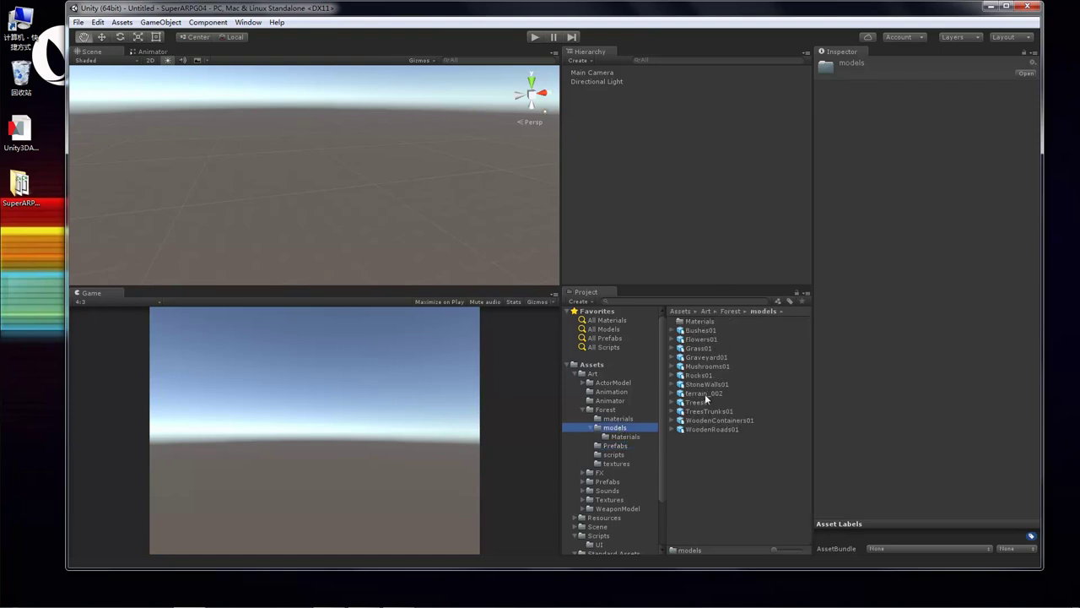
left_click_drag(706, 393, 654, 199)
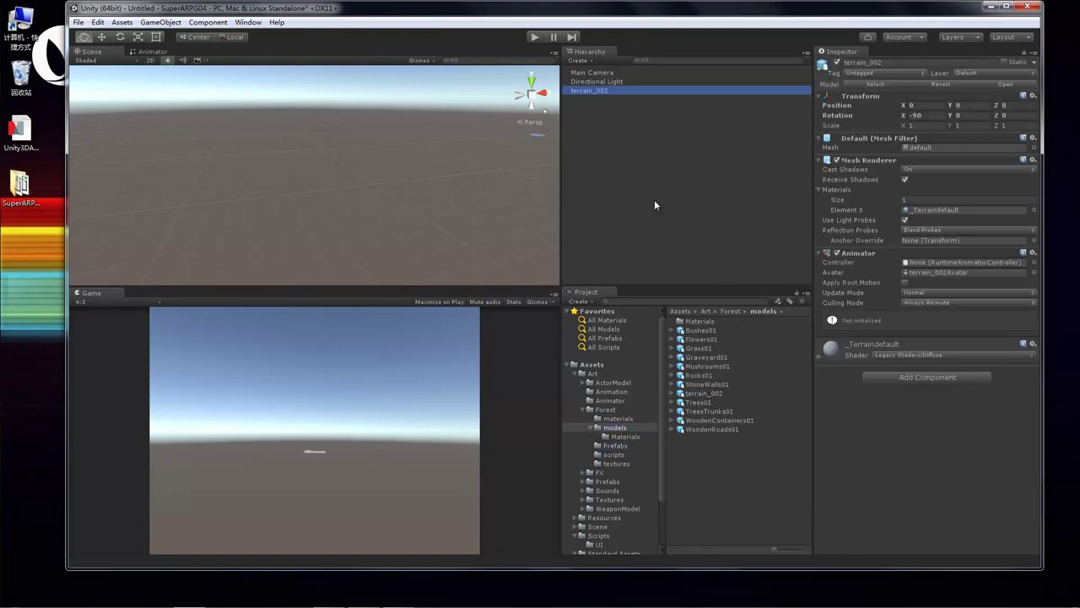
left_click(595, 82)
left_click(601, 90)
scroll(447, 168, "up", 10)
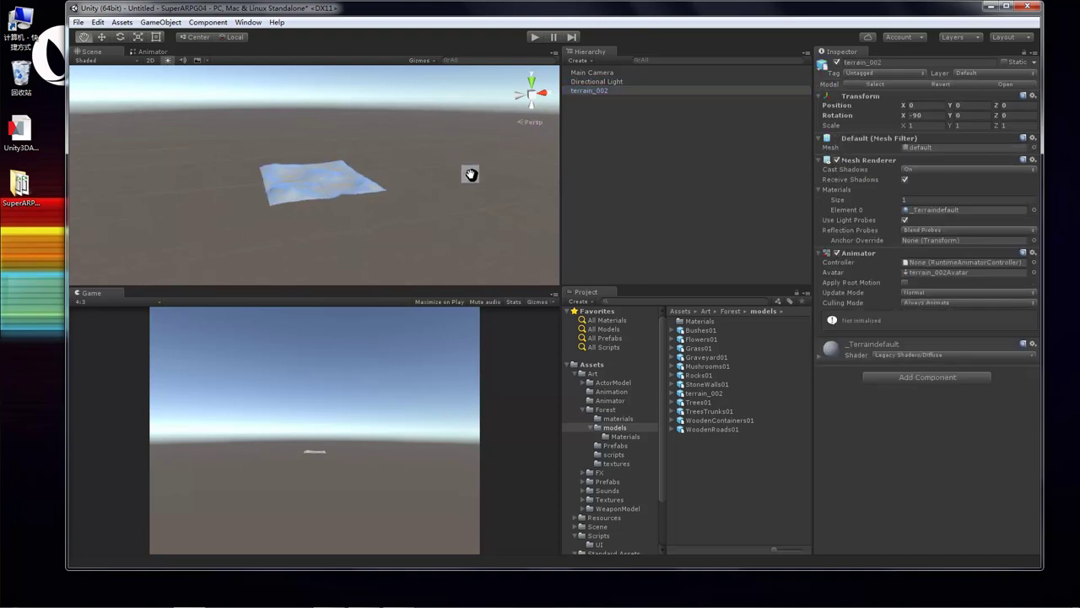
left_click_drag(349, 177, 374, 132)
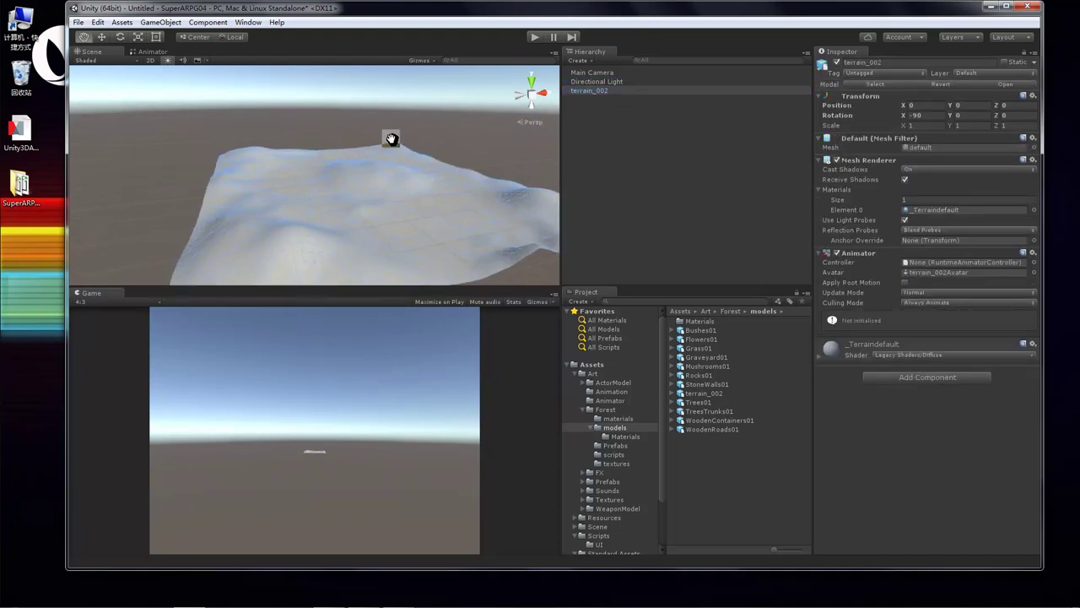
left_click_drag(335, 287, 335, 330)
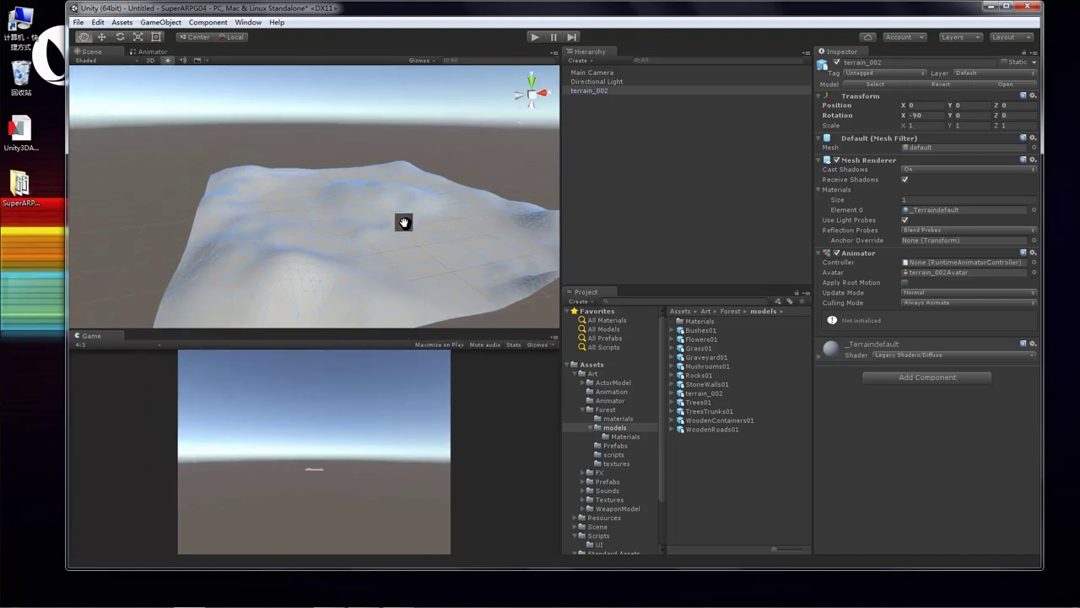
scroll(408, 212, "down", 5)
scroll(374, 212, "up", 5)
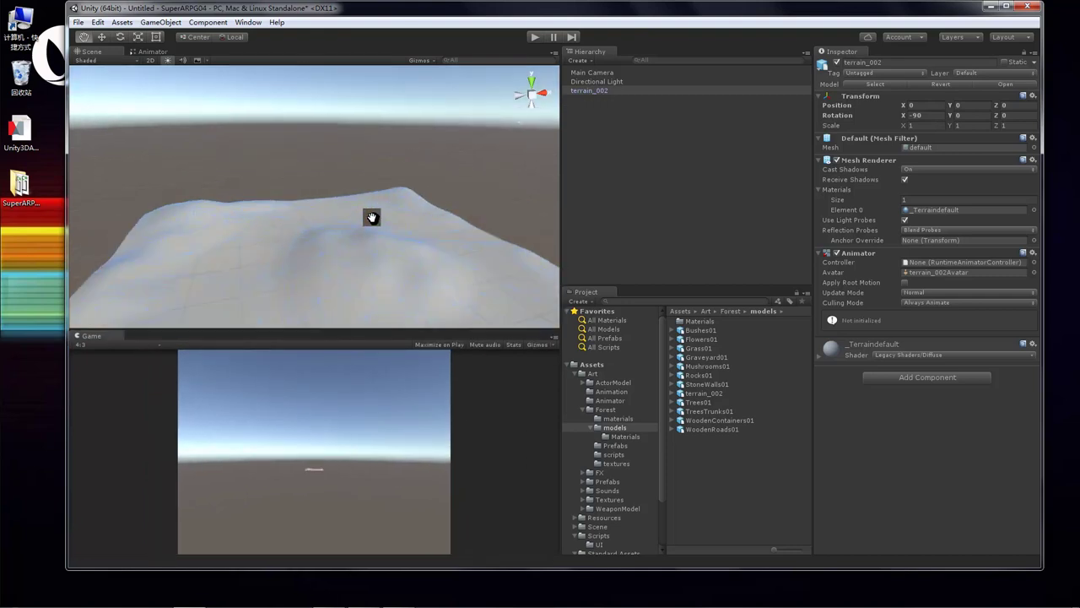
scroll(381, 193, "up", 3)
scroll(357, 176, "down", 3)
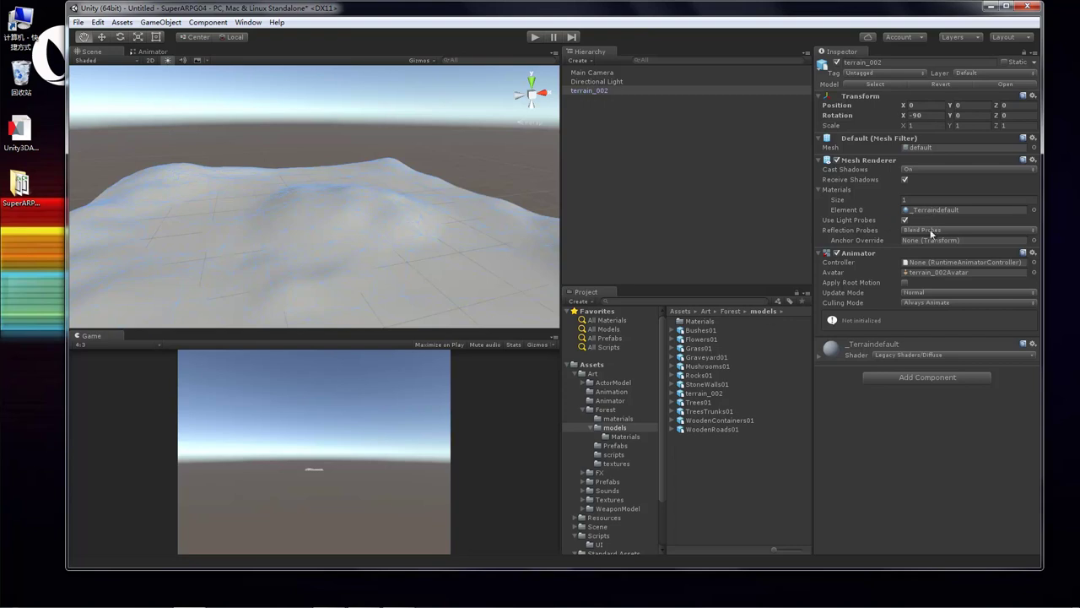
Step: Assign the terrain_01 material from the Forest materials folder to terrain_002's Mesh Renderer as Element 0
left_click(620, 419)
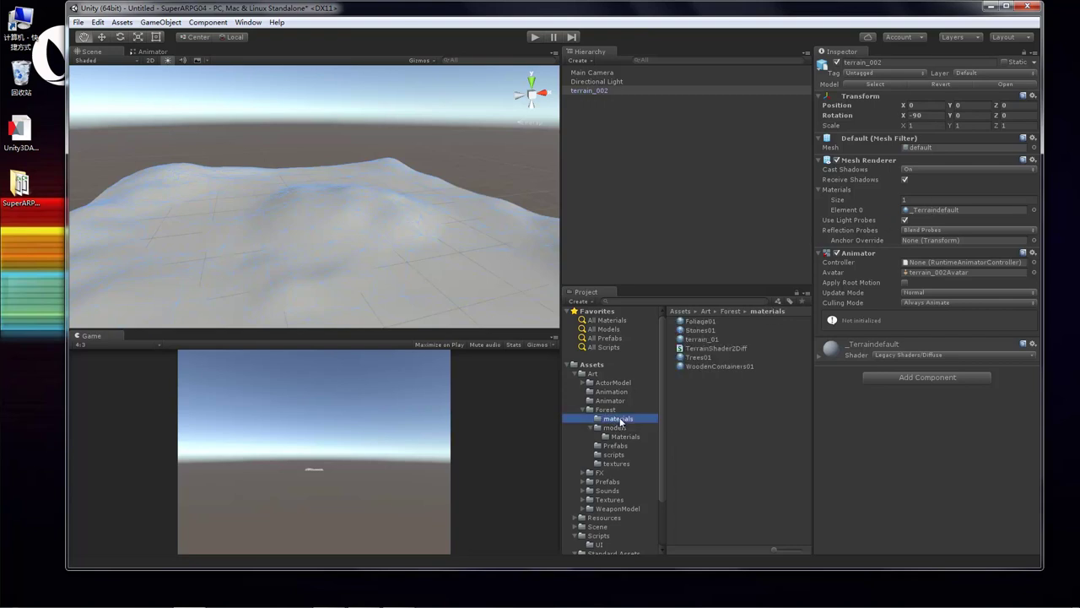
left_click(702, 340)
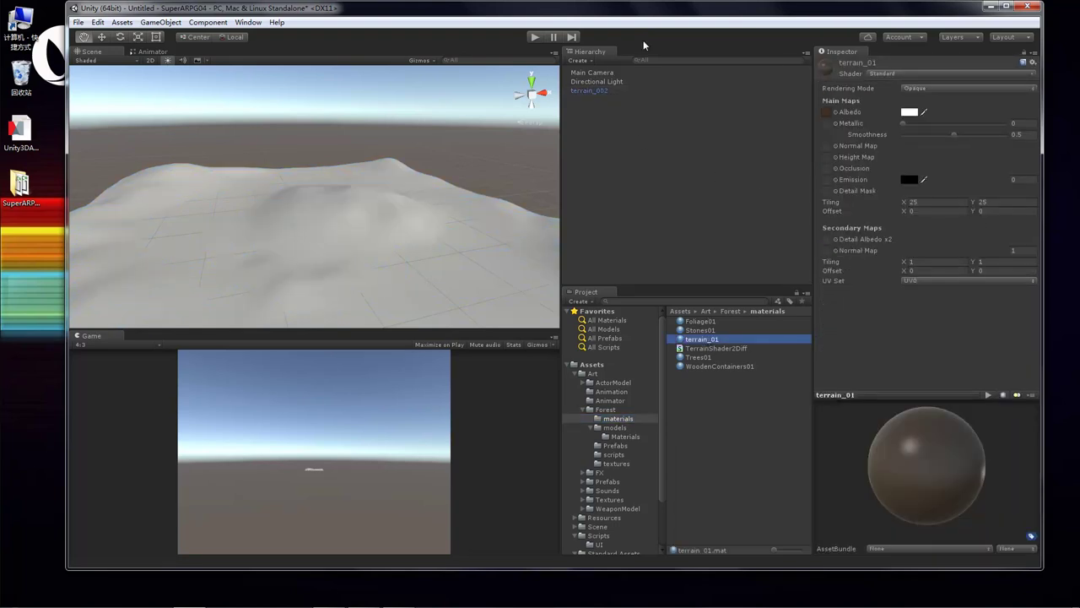
left_click(596, 90)
left_click_drag(704, 342, 953, 210)
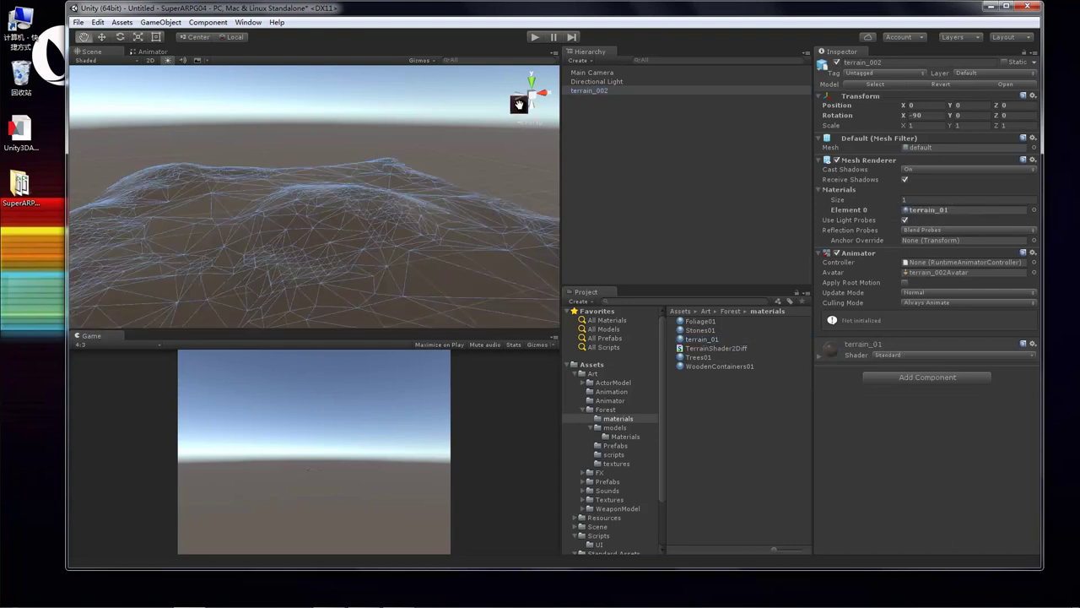
mouse_move(390, 218)
left_mouse_down("alt")
mouse_move(381, 212)
mouse_move(410, 234)
mouse_move(335, 260)
mouse_move(467, 261)
mouse_move(459, 282)
mouse_move(413, 299)
mouse_move(446, 293)
mouse_move(398, 234)
mouse_move(397, 210)
mouse_move(401, 226)
left_mouse_up("alt")
scroll(400, 220, "down", 5)
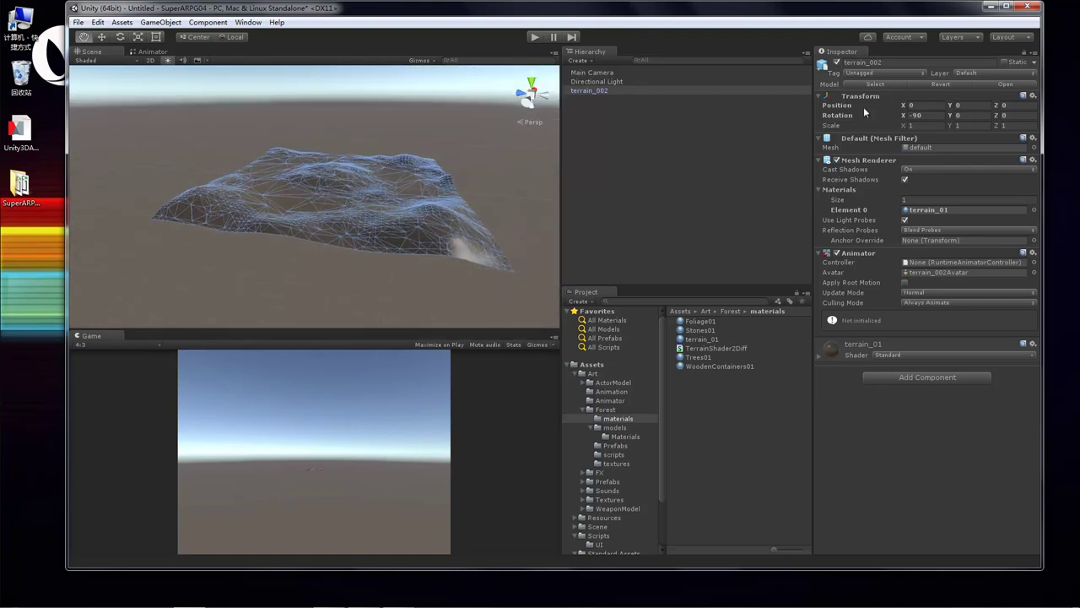
Step: Set terrain_002's scale to 100 on the X, Y and Z axes and deselect it
type("100")
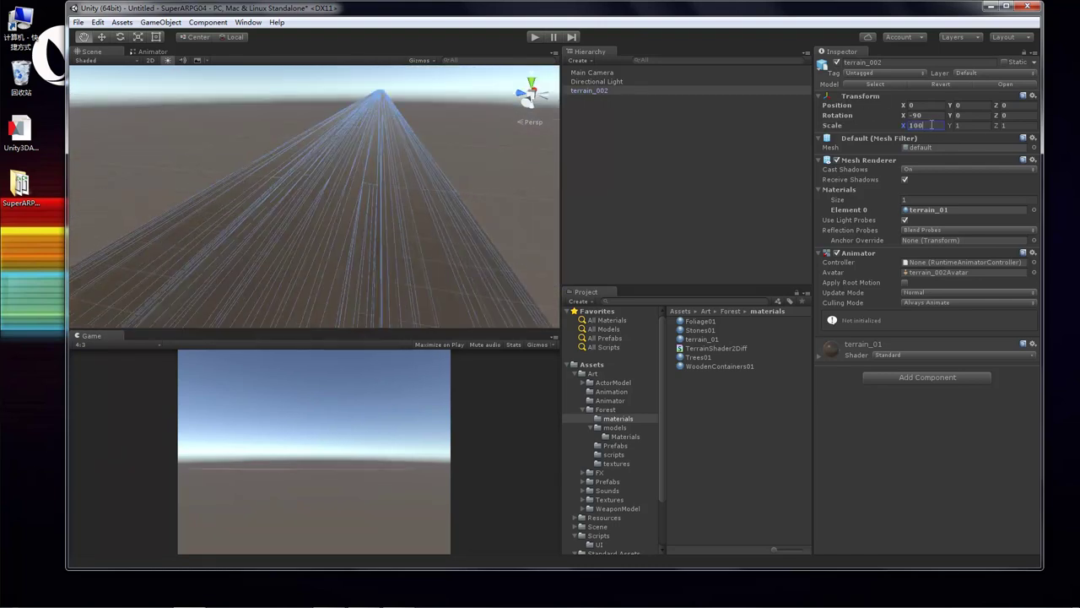
left_click(984, 123)
type("100")
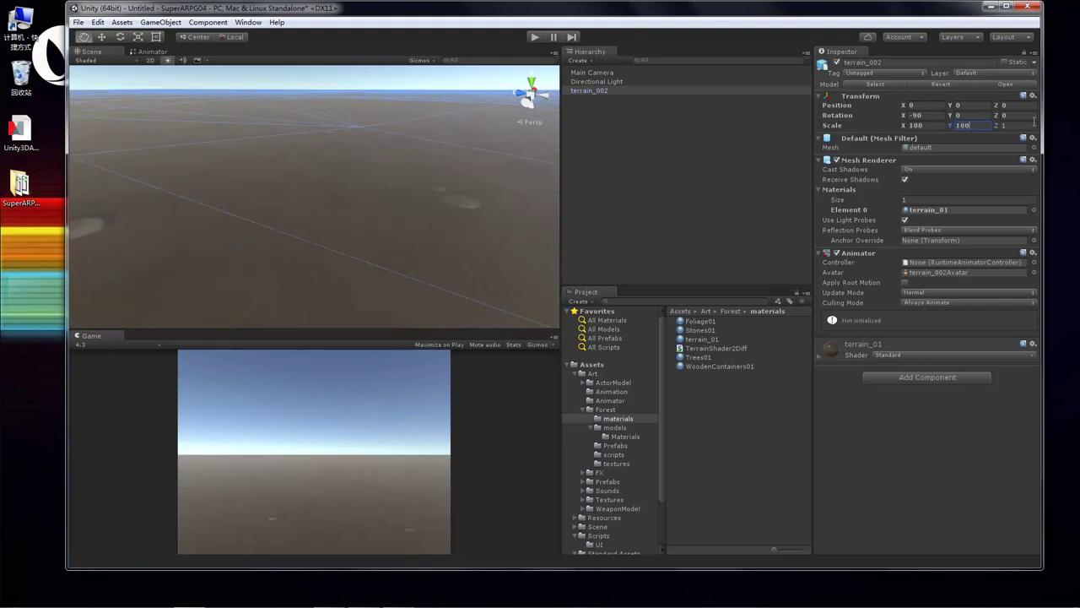
left_click(1013, 125)
type("100")
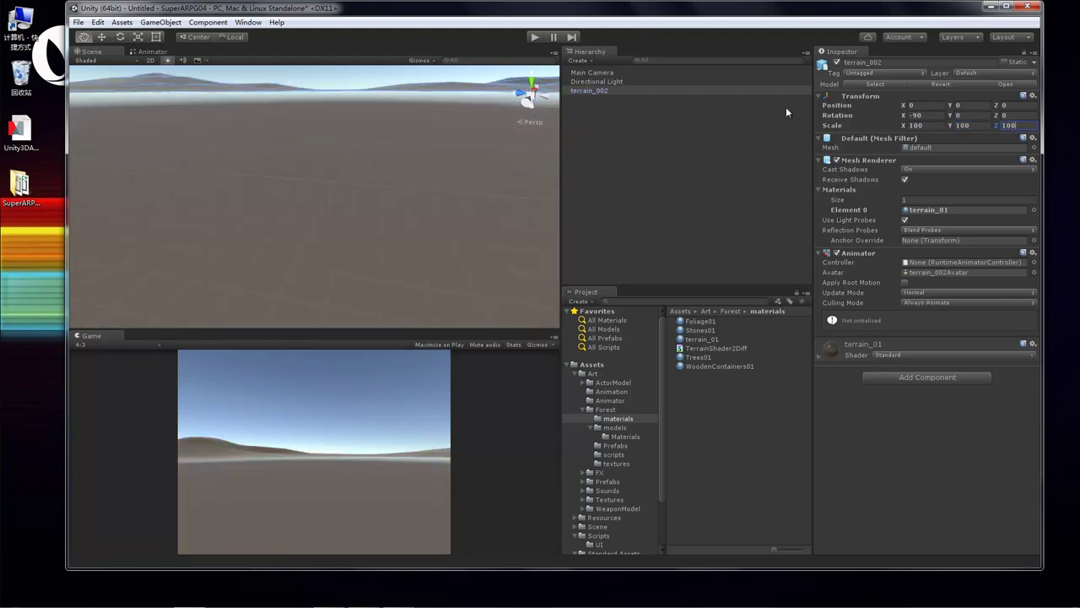
mouse_move(412, 201)
left_mouse_down()
mouse_move(374, 212)
mouse_move(403, 200)
mouse_move(386, 222)
mouse_move(402, 227)
mouse_move(323, 241)
mouse_move(243, 232)
mouse_move(285, 249)
mouse_move(439, 256)
mouse_move(369, 246)
mouse_move(413, 220)
left_mouse_up()
left_click(625, 144)
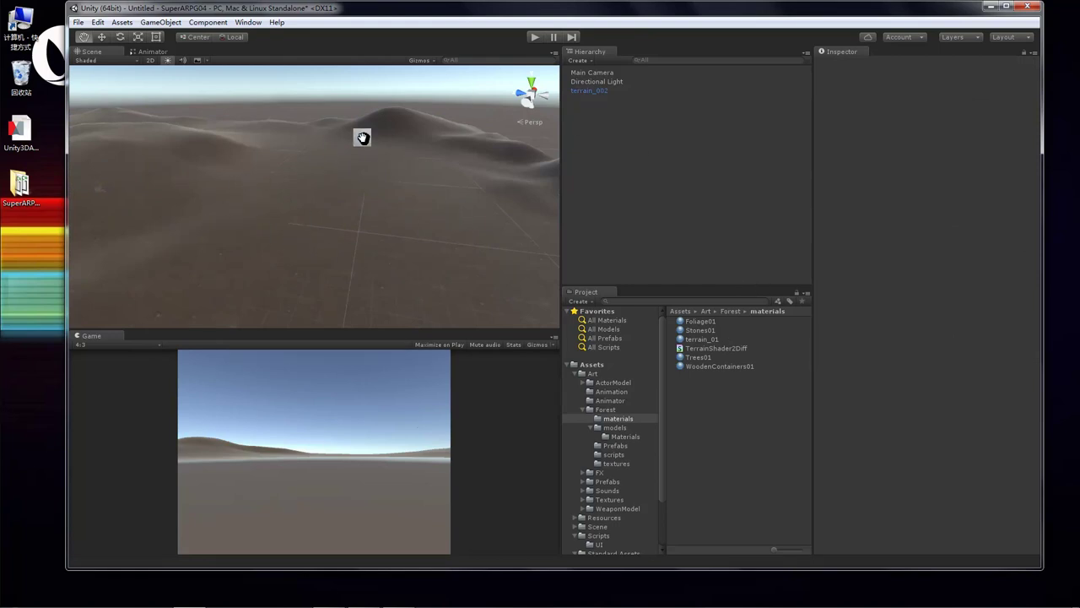
Step: Add the Grass01 model from the Forest models folder to the scene and move it along Z to about -5.93
left_click(613, 429)
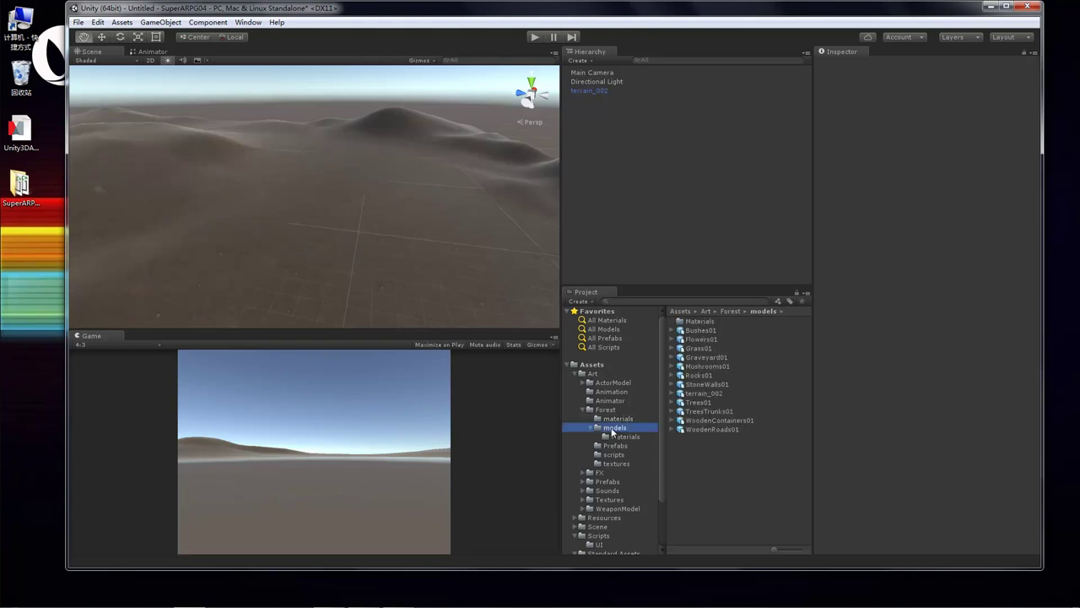
left_click(706, 339)
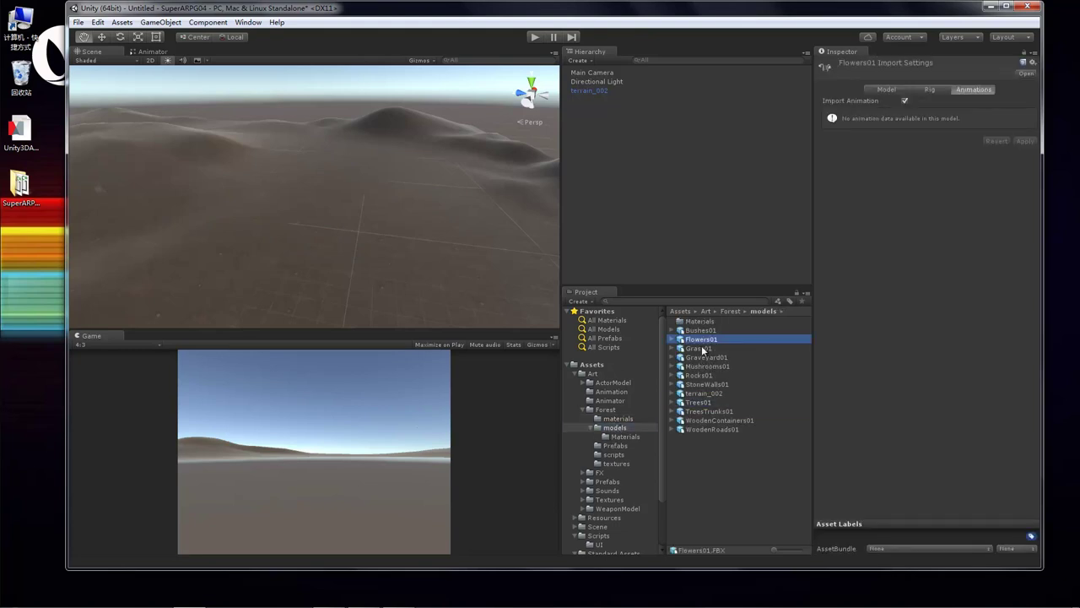
left_click(701, 348)
left_click_drag(702, 351, 642, 194)
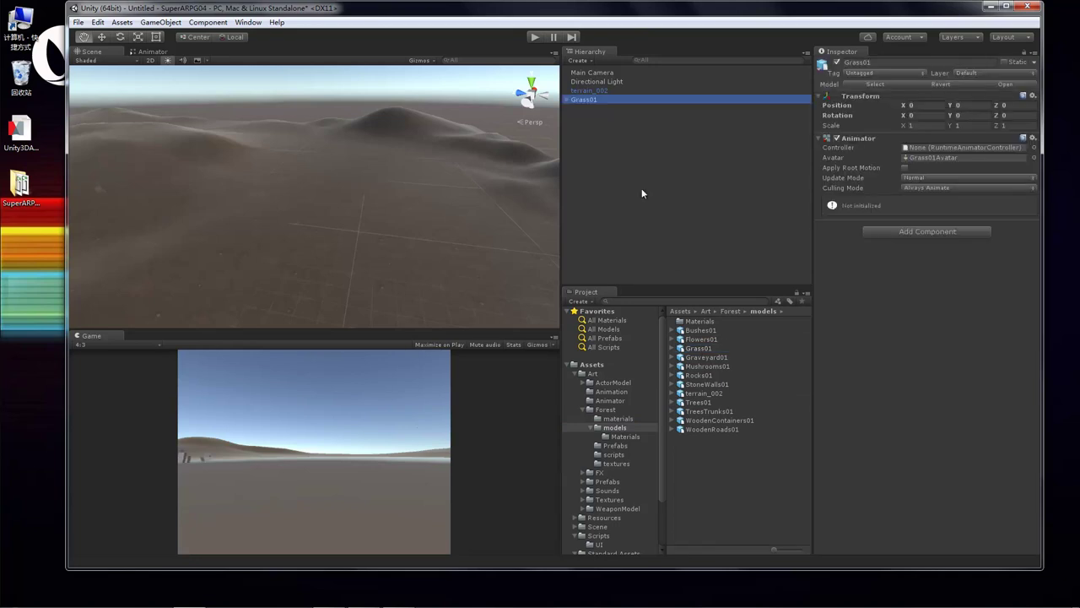
left_click(567, 99)
key("f")
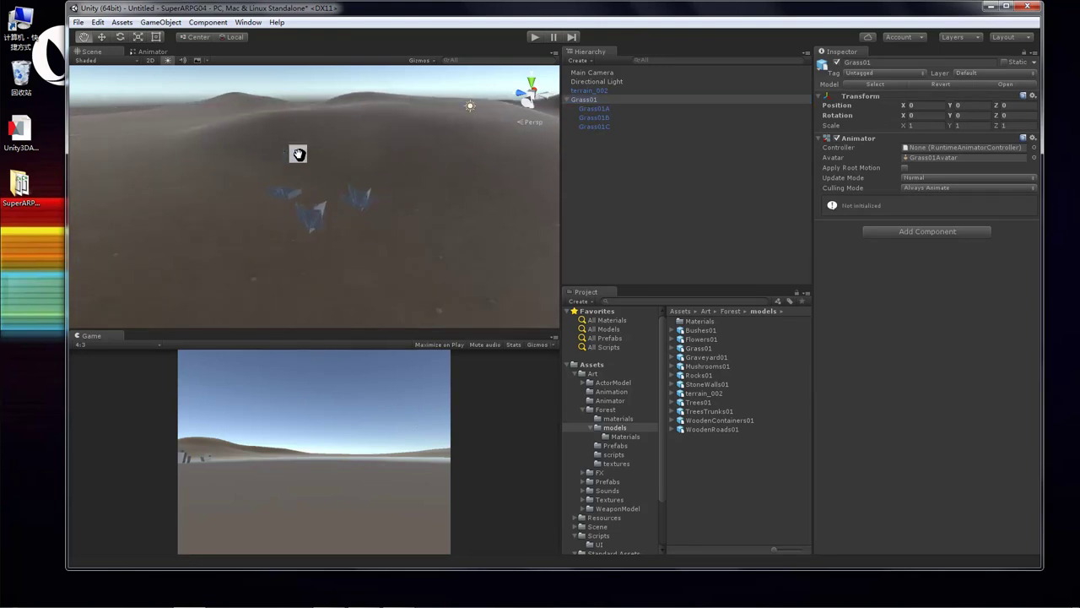
left_click(102, 37)
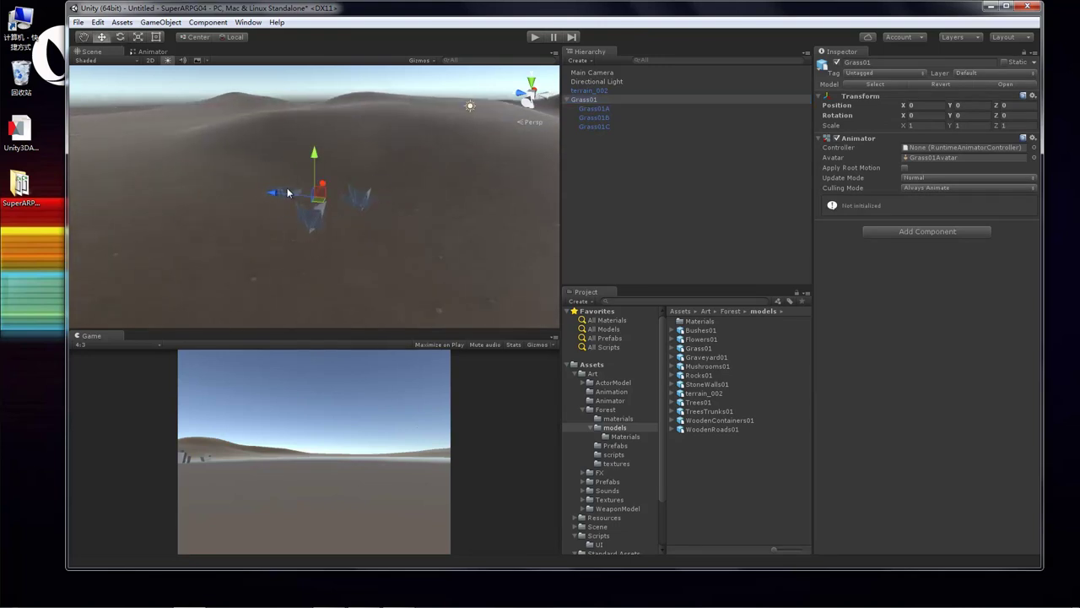
left_click_drag(288, 193, 498, 173)
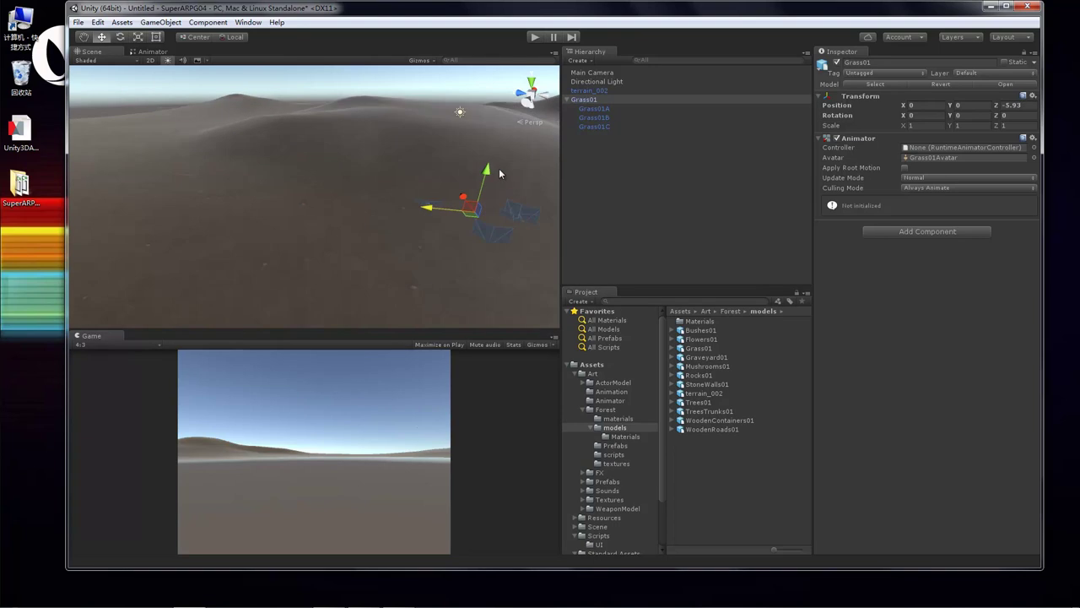
Step: Move Grass01 across the terrain to about X 15.21, Y 0.33, Z -35.79
scroll(460, 189, "down", 3)
left_click_drag(428, 173, 422, 237)
middle_click_drag(418, 195, 443, 260)
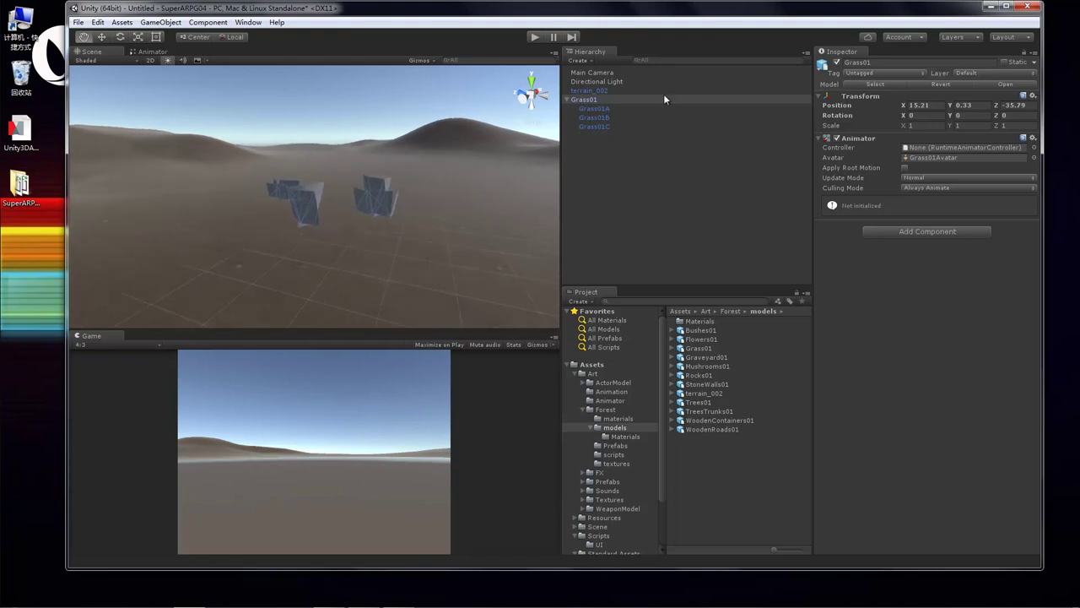
Step: Assign the Foliage01 material from the Forest materials folder to Grass01A, Grass01B and Grass01C as Element 0
left_click(596, 109)
left_click(937, 209)
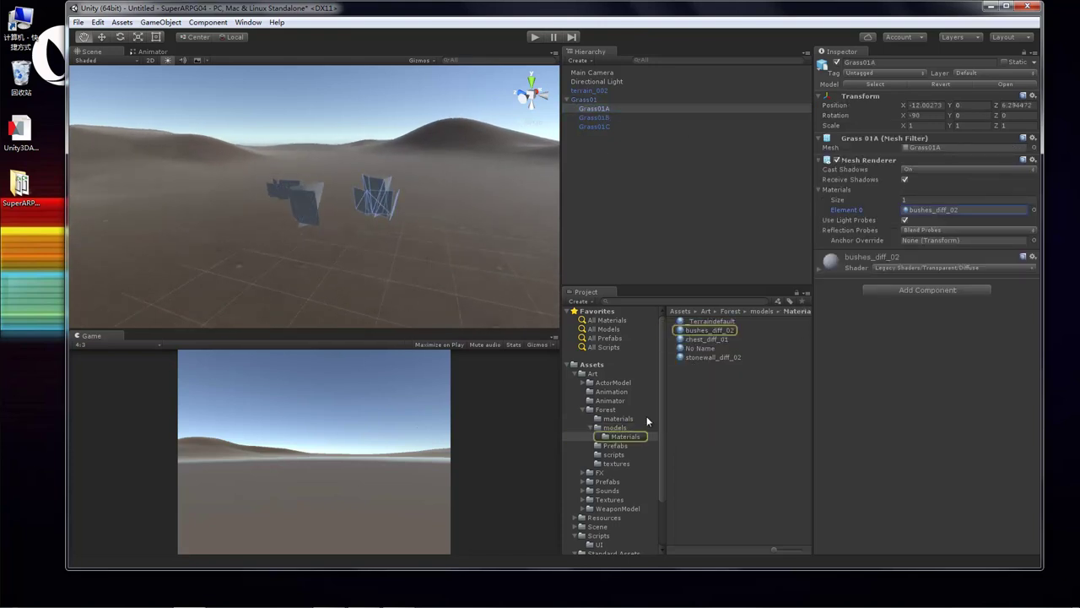
left_click(620, 420)
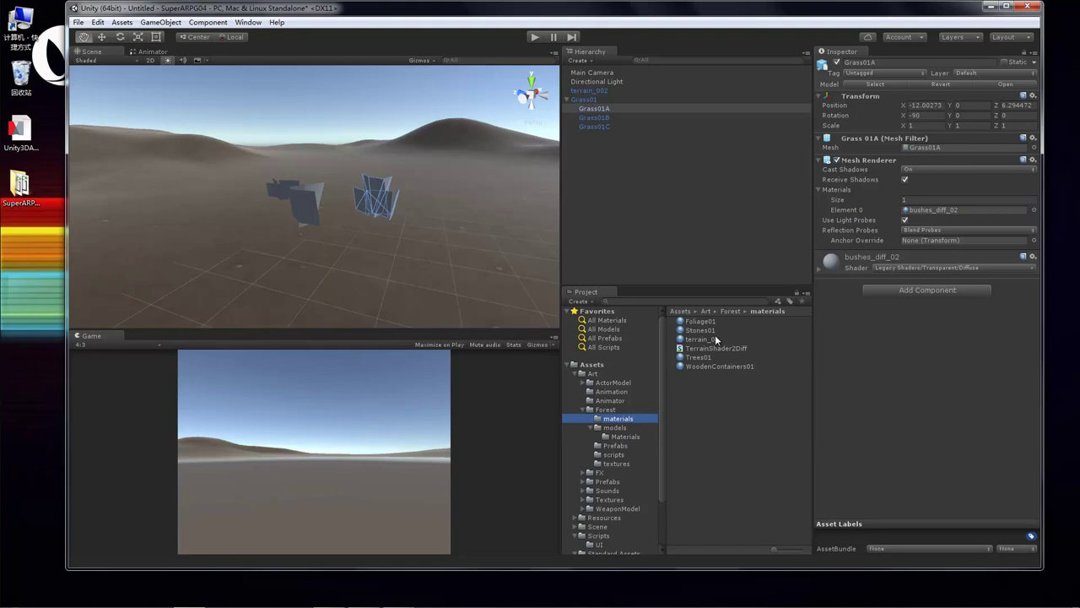
left_click_drag(701, 322, 929, 210)
left_click(599, 119)
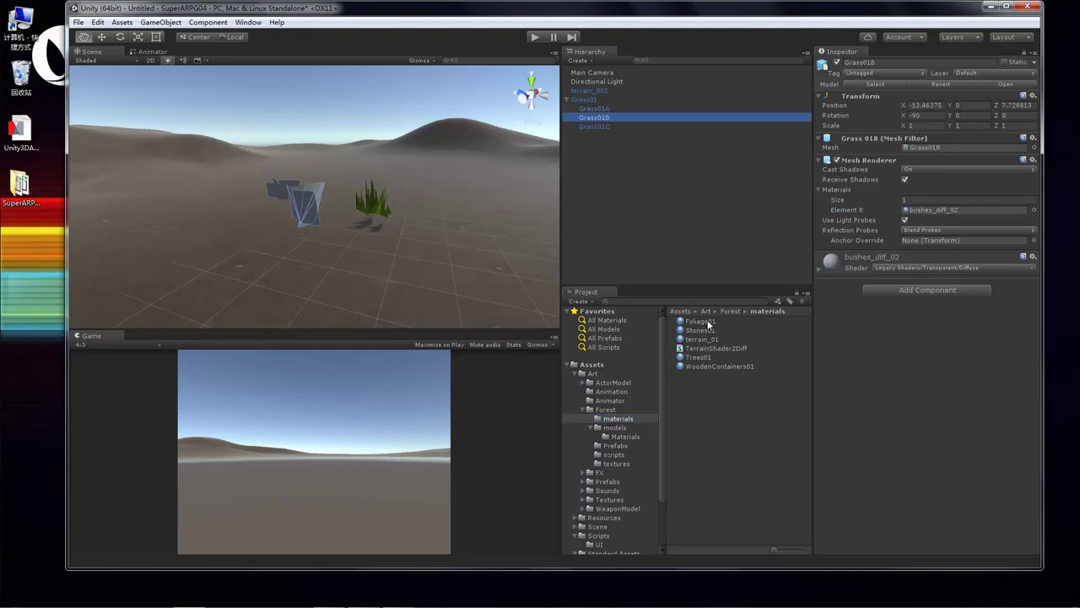
left_click_drag(707, 326, 924, 211)
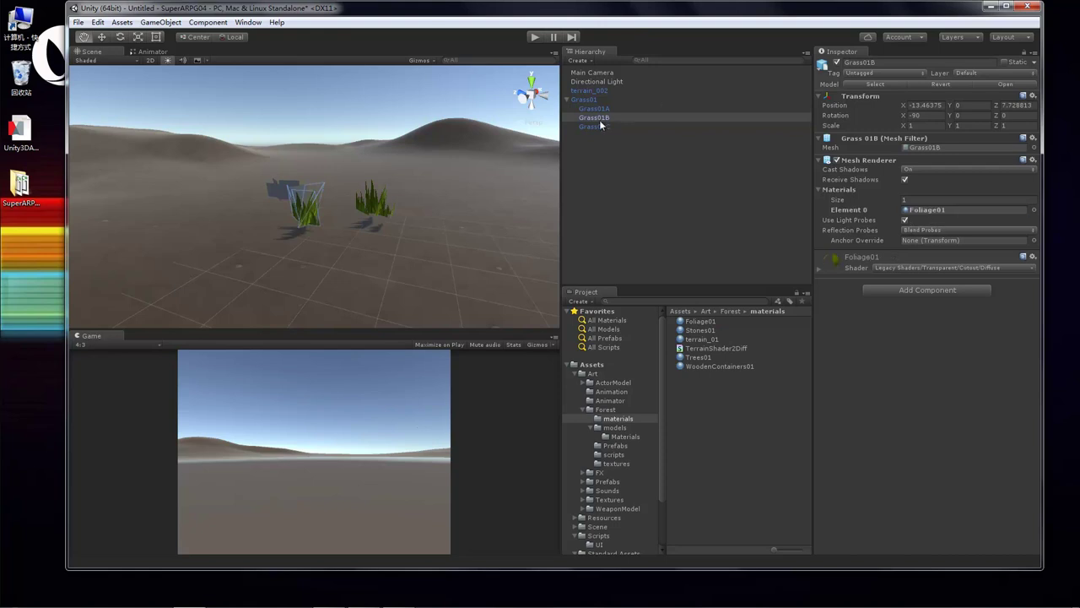
left_click(604, 127)
left_click_drag(696, 322, 932, 210)
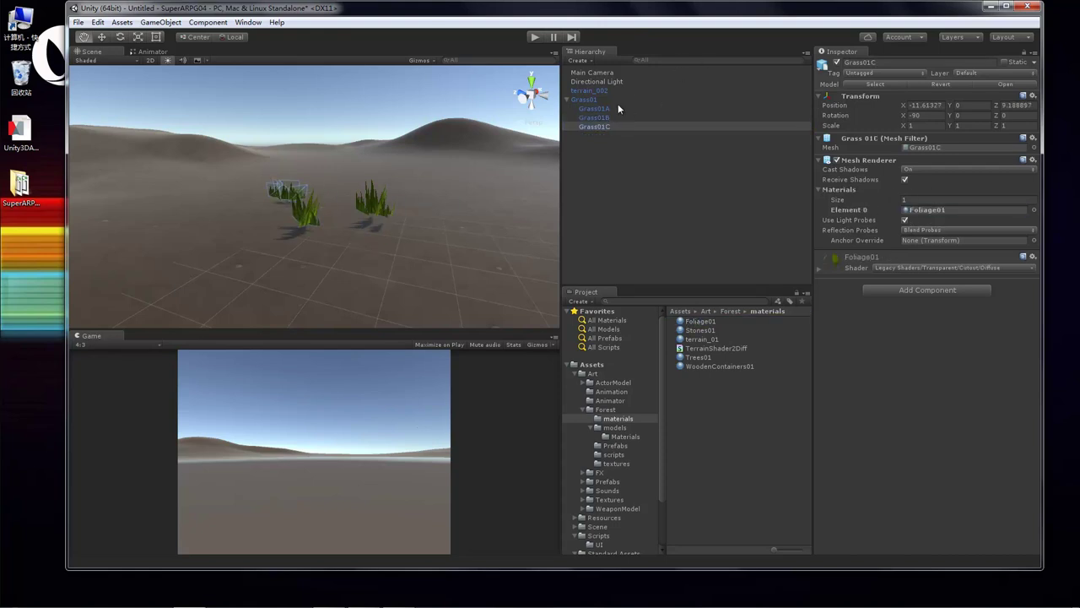
Step: Lower Grass01 onto the terrain to about Y 0.03, then deselect it and collapse its children
left_click(583, 99)
key("w")
left_click_drag(317, 146, 317, 154)
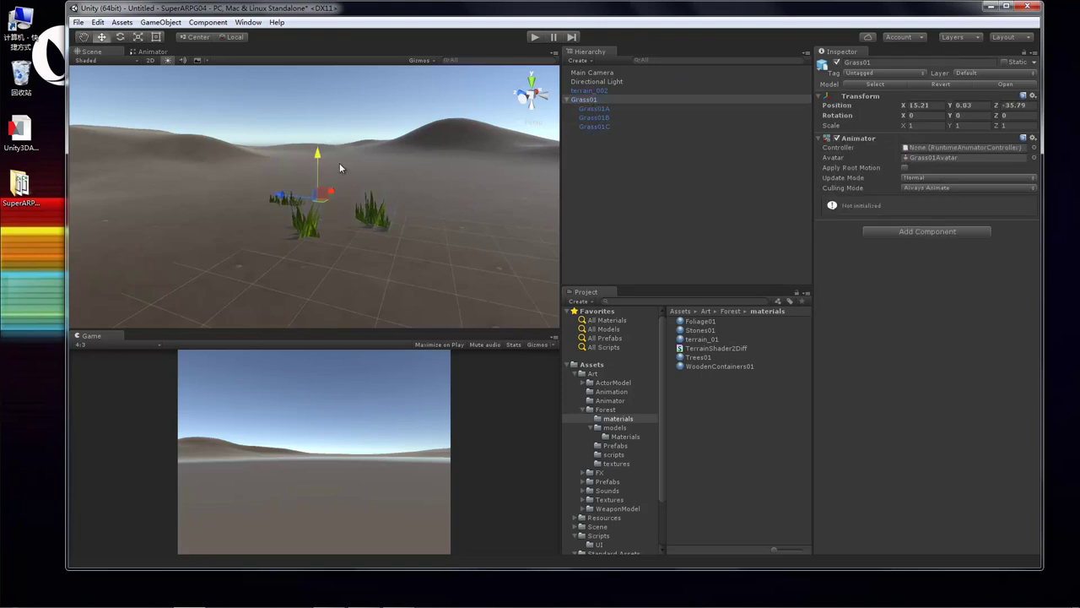
left_click(636, 195)
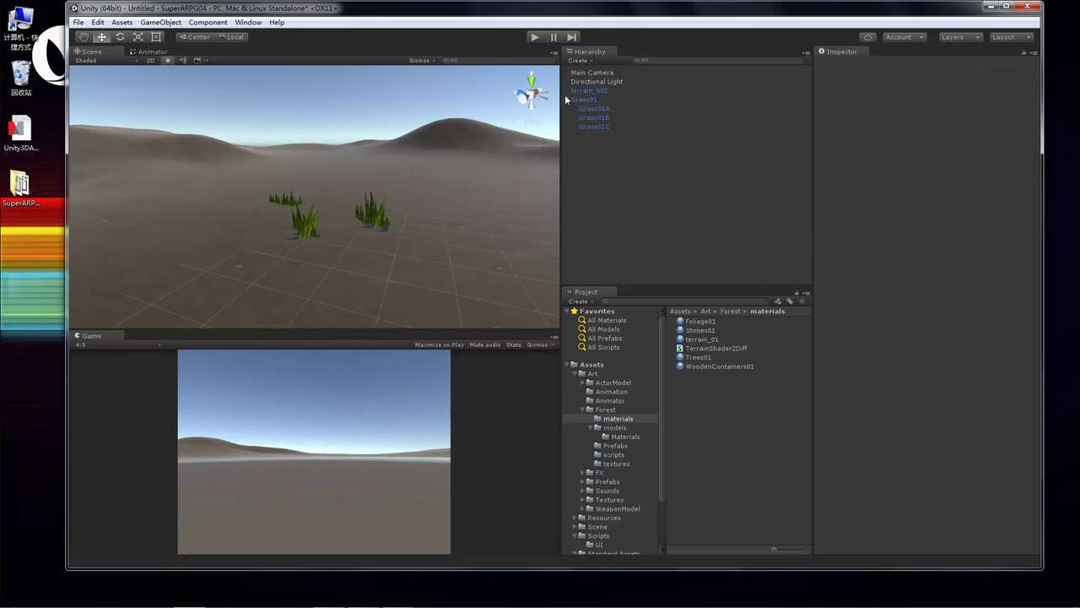
left_click(567, 100)
Step: Add the Tree01A prefab from the Forest Prefabs folder to the scene
left_click(590, 428)
left_click(615, 437)
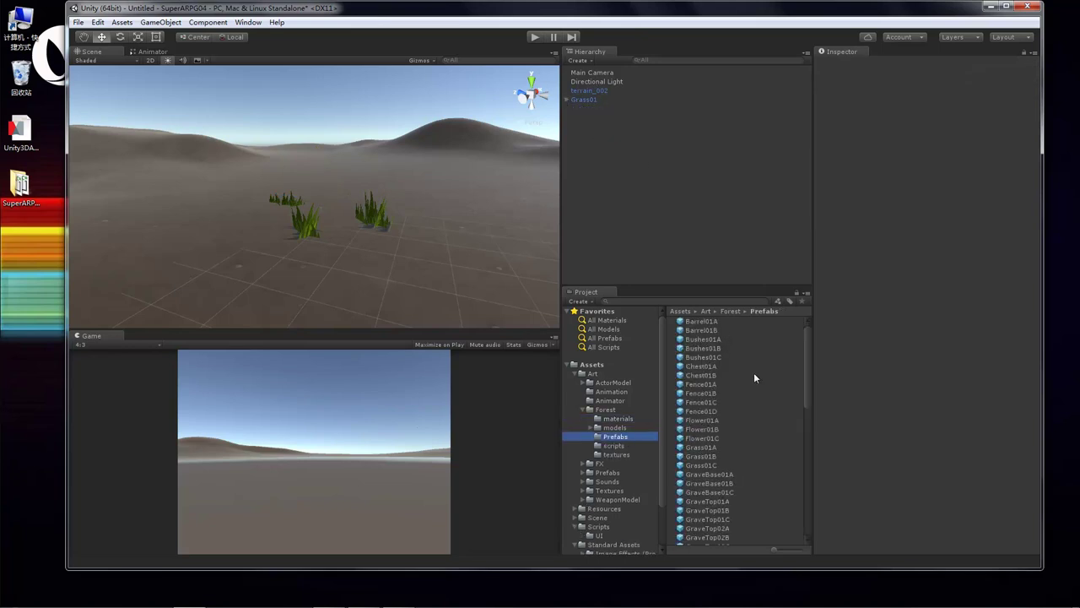
scroll(705, 422, "down", 4)
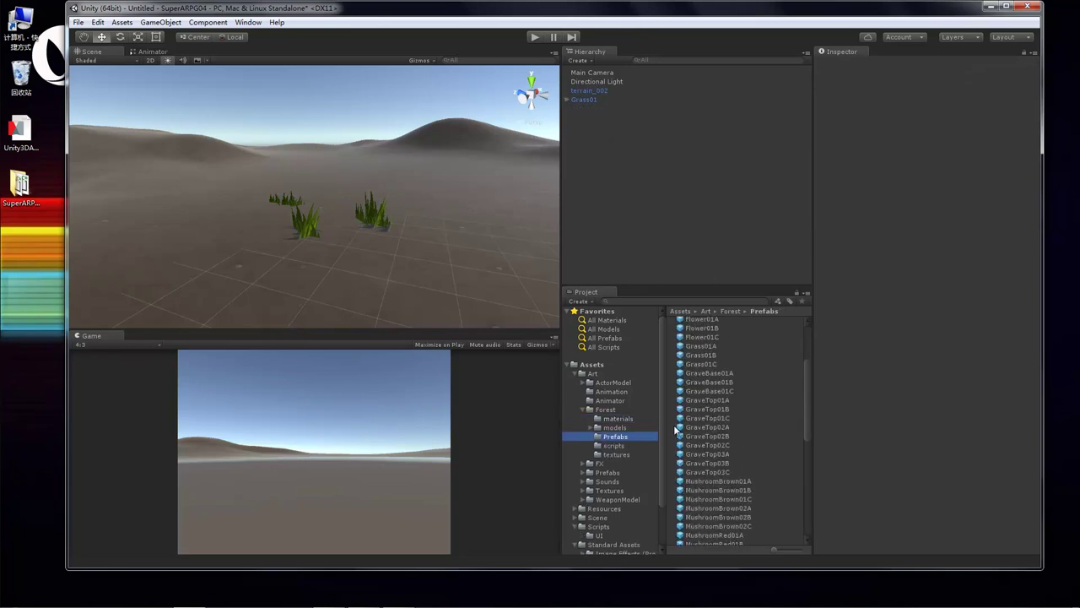
scroll(737, 435, "up", 3)
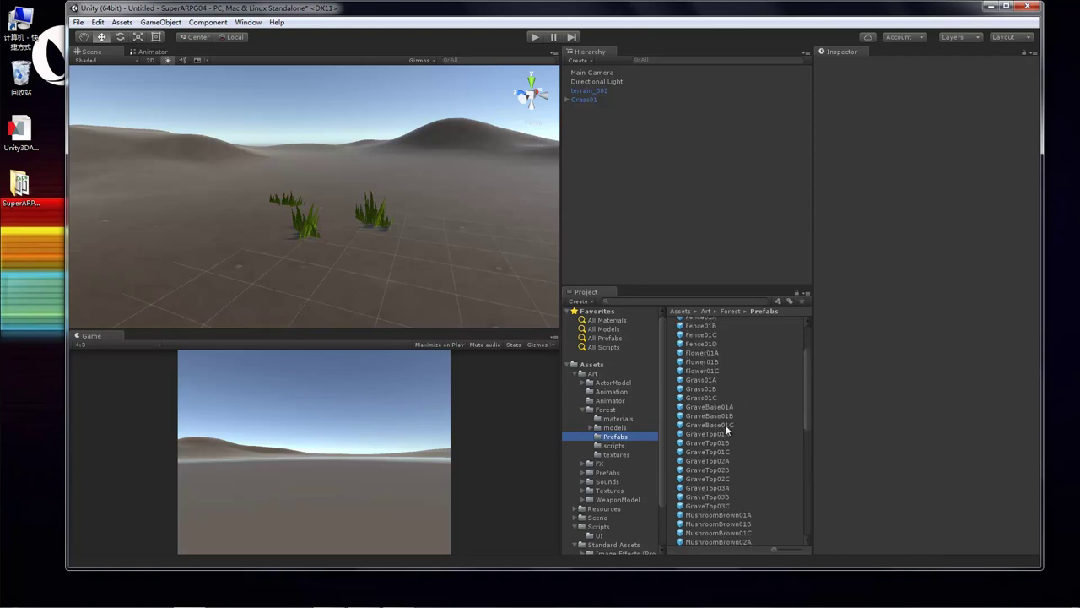
scroll(718, 406, "down", 9)
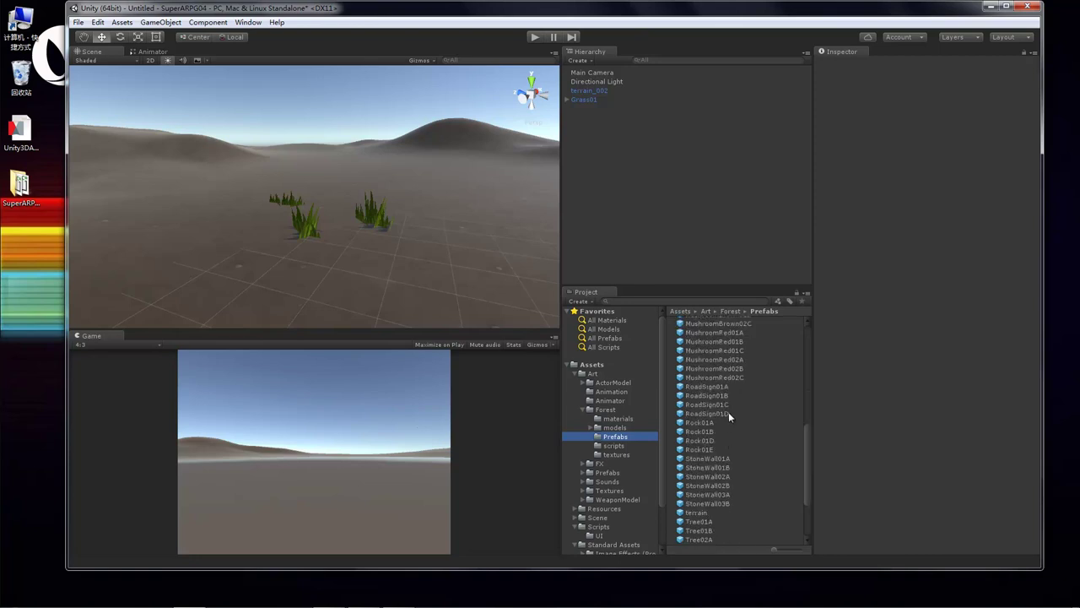
scroll(725, 416, "down", 3)
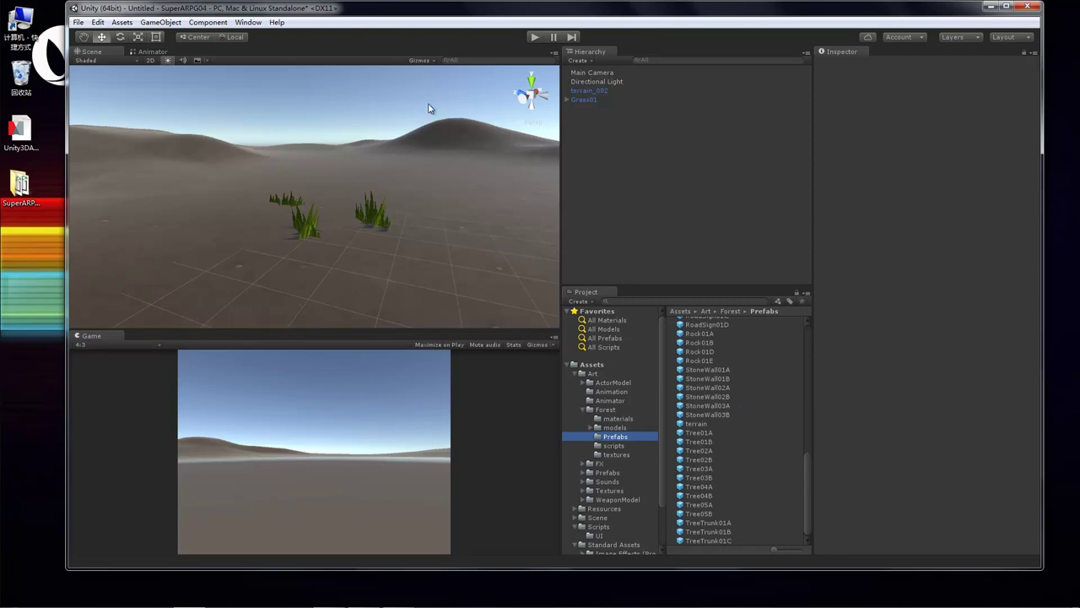
left_click_drag(699, 432, 675, 186)
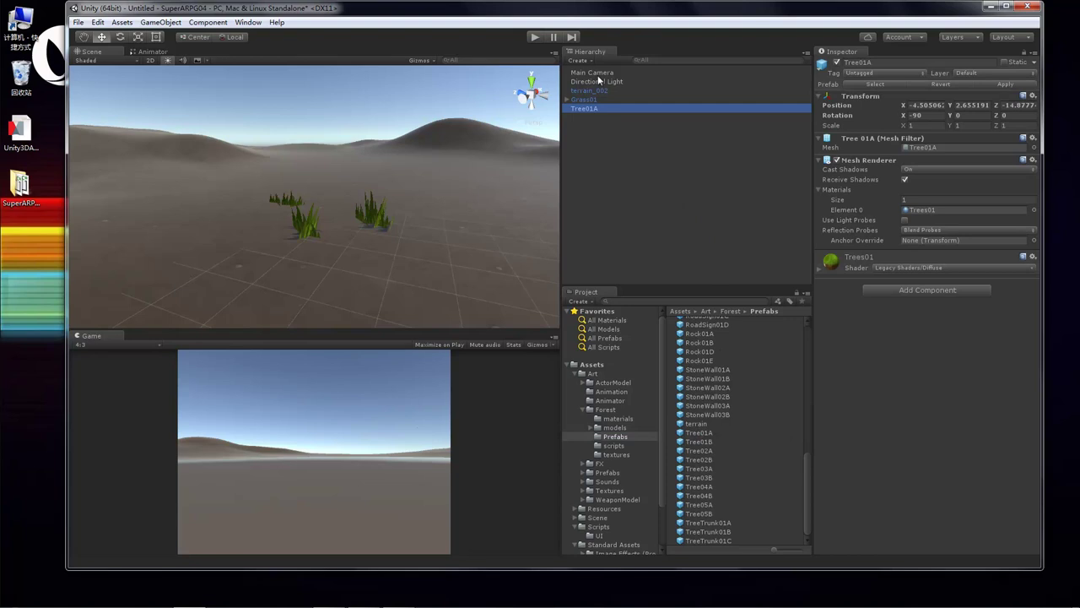
Step: Copy Grass01's Transform component and paste its values onto Tree01A
left_click(589, 99)
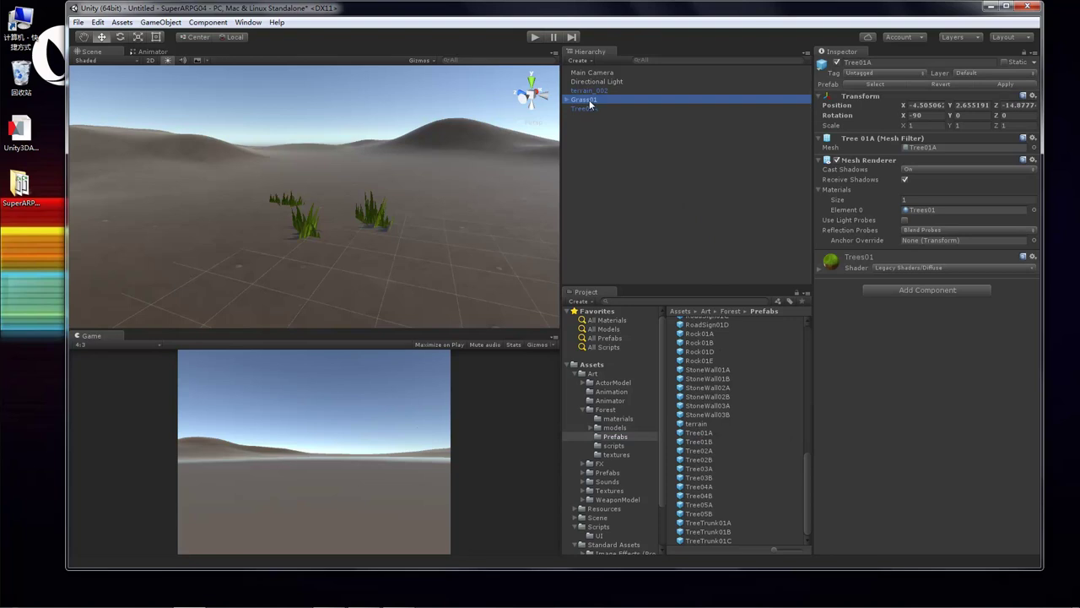
left_click(1034, 97)
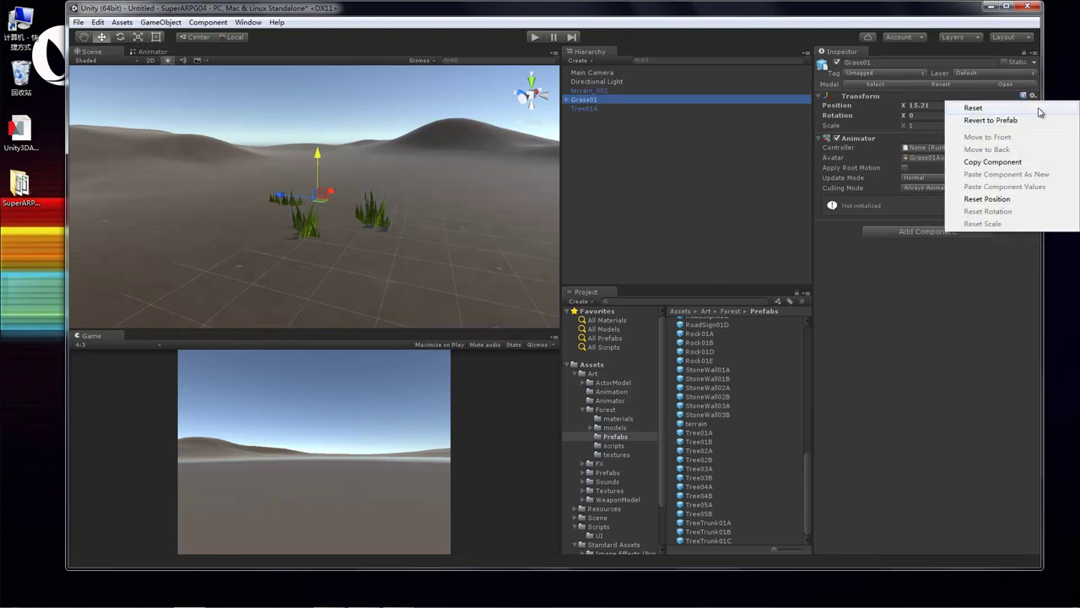
left_click(1003, 162)
left_click(615, 107)
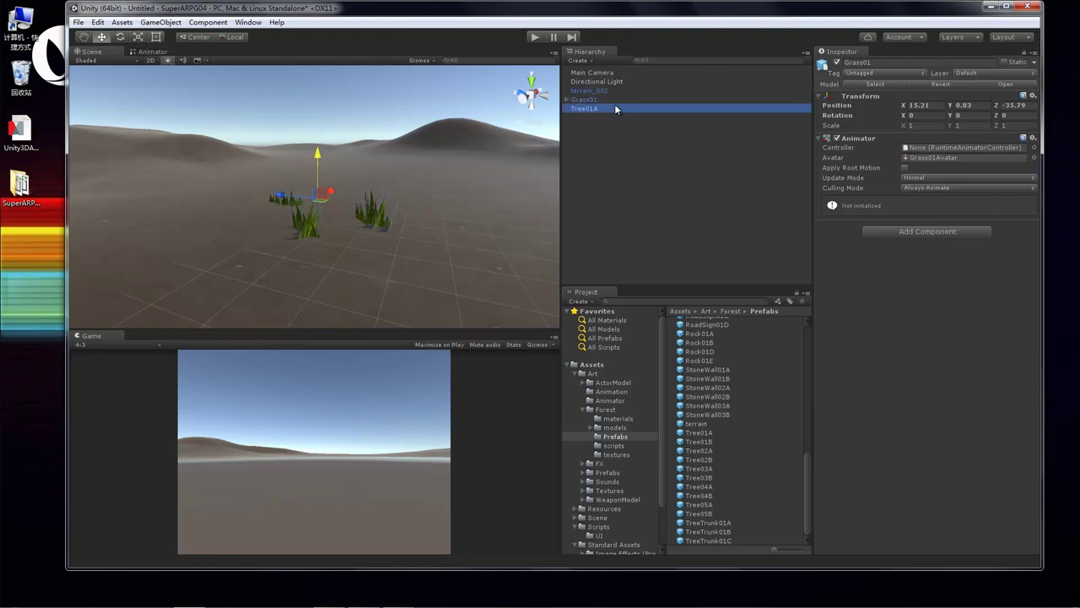
left_click(1034, 96)
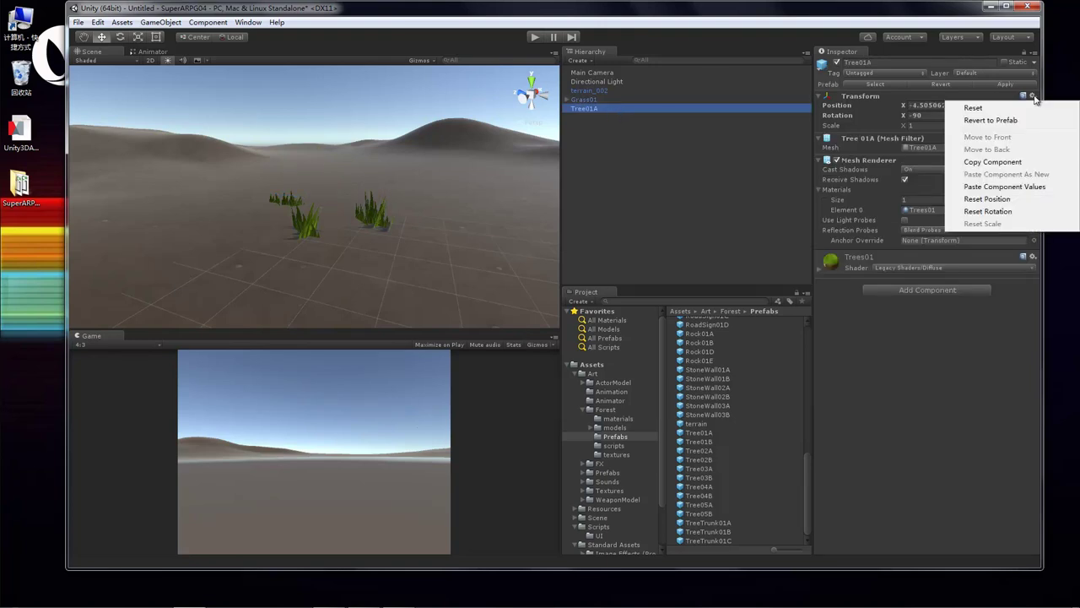
left_click(1009, 188)
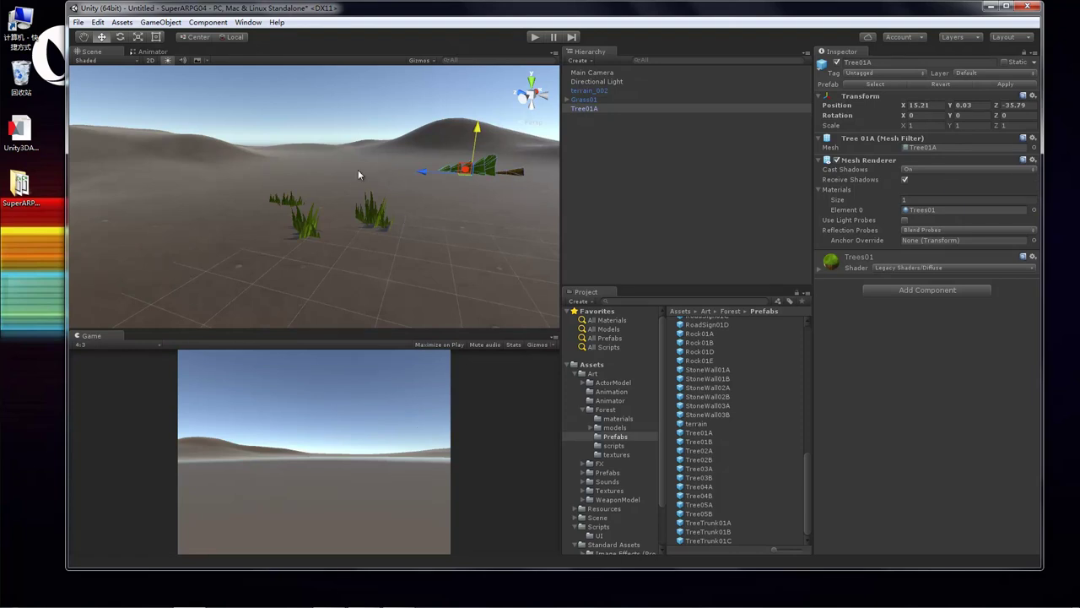
Step: Set Tree01A's X rotation to -90 so the tree stands upright
left_click(591, 107)
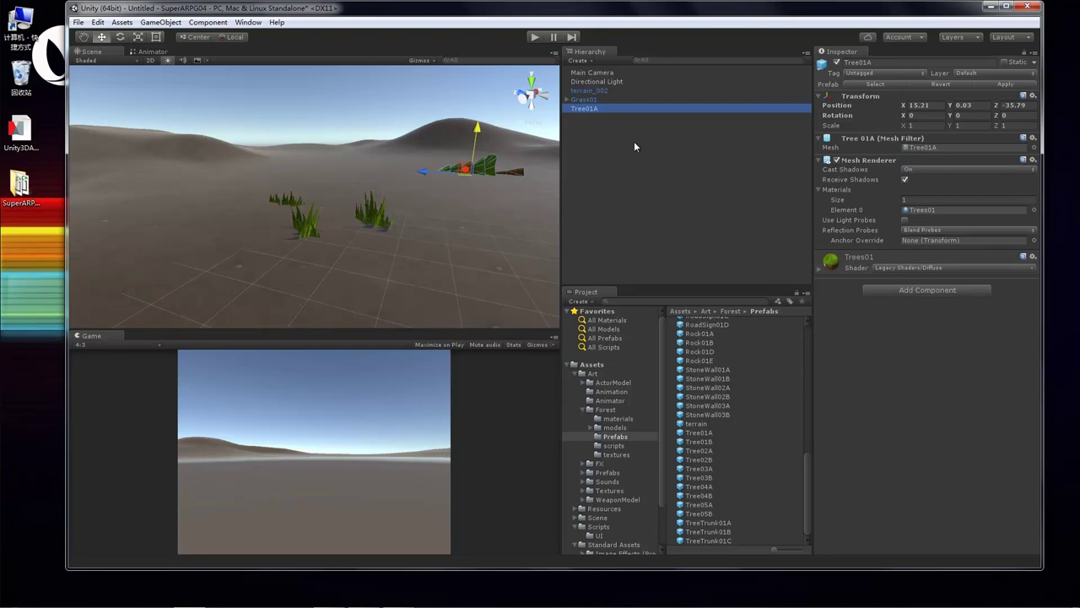
left_click(600, 117)
left_click(588, 106)
left_click(926, 114)
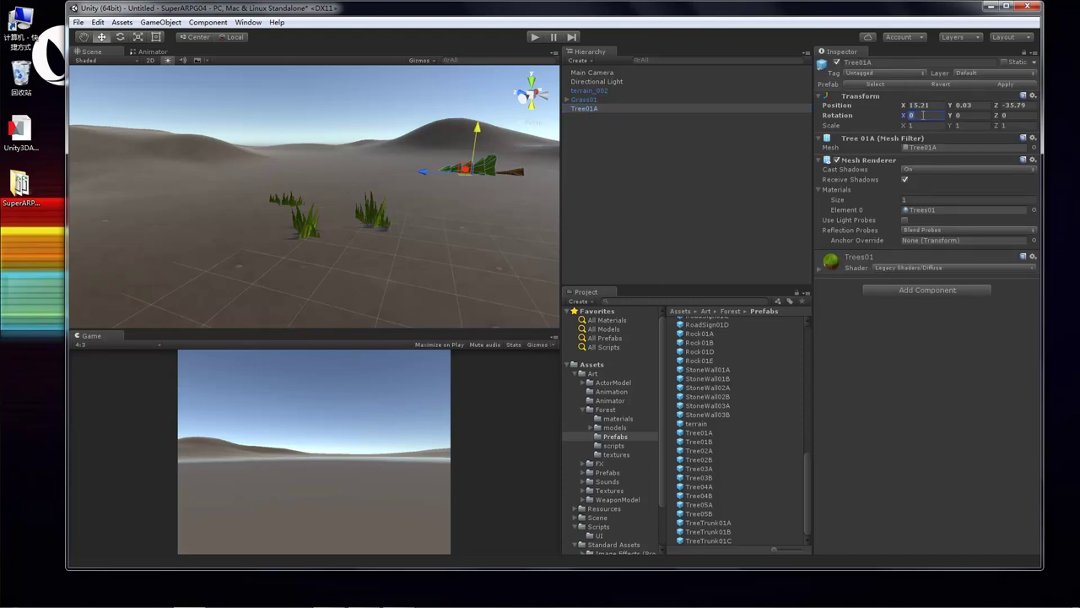
type("-90")
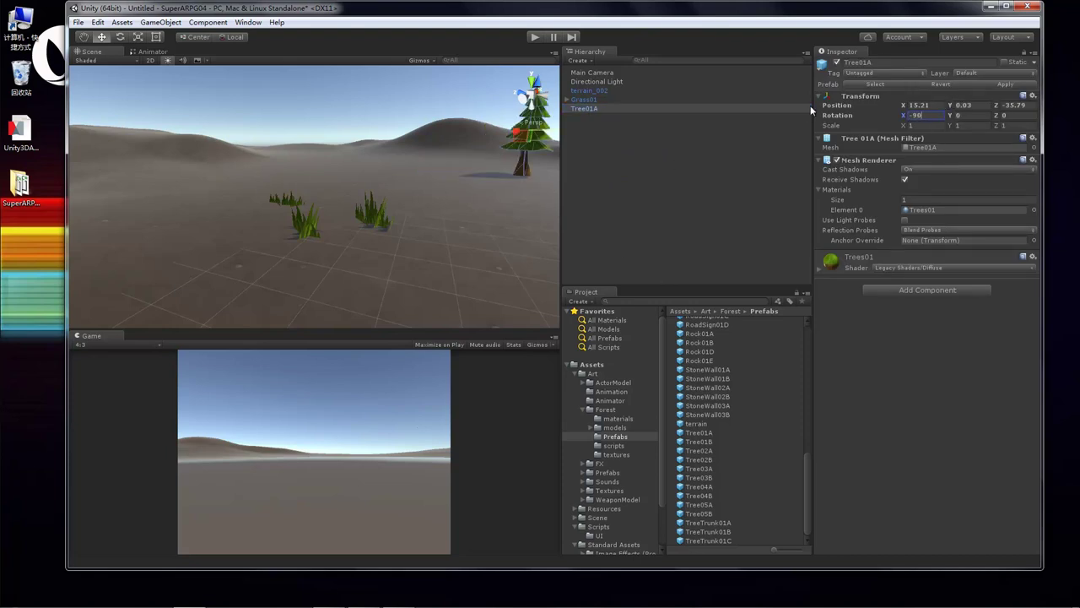
left_click(588, 107)
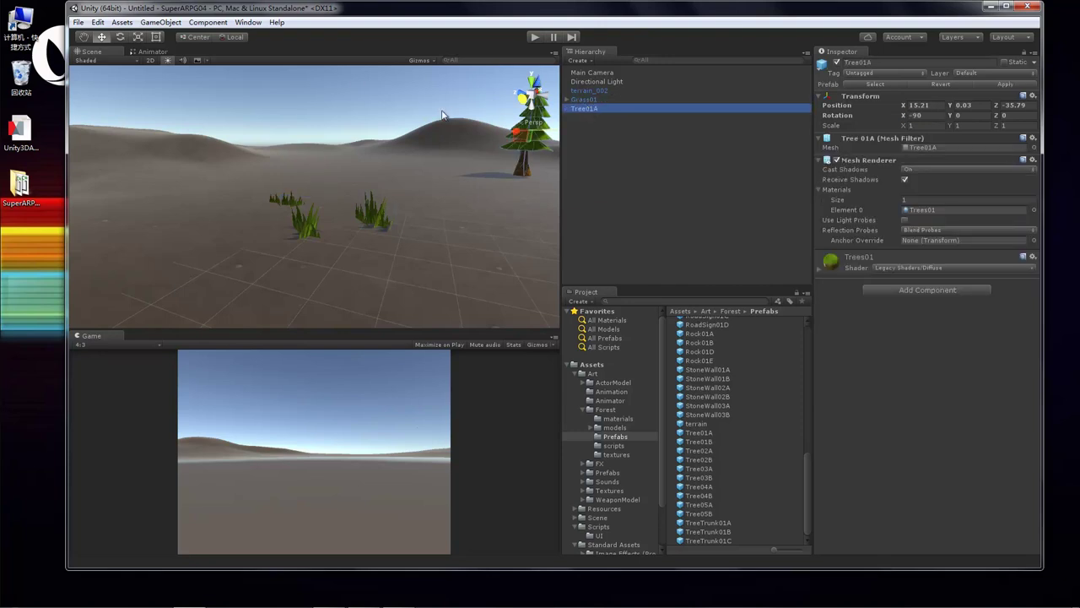
Step: Move Tree01A behind the grass to about X 4.59, Y -0.09, Z -21.21 and deselect it
left_click_drag(518, 132, 629, 161)
left_click(592, 108, "ctrl")
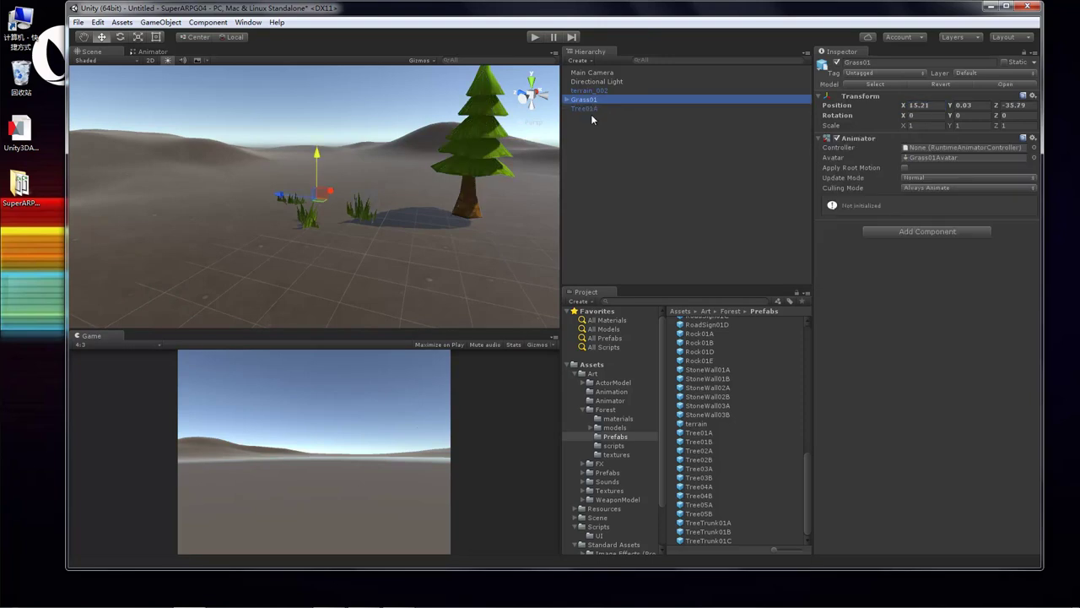
left_click(591, 108)
left_click(485, 93)
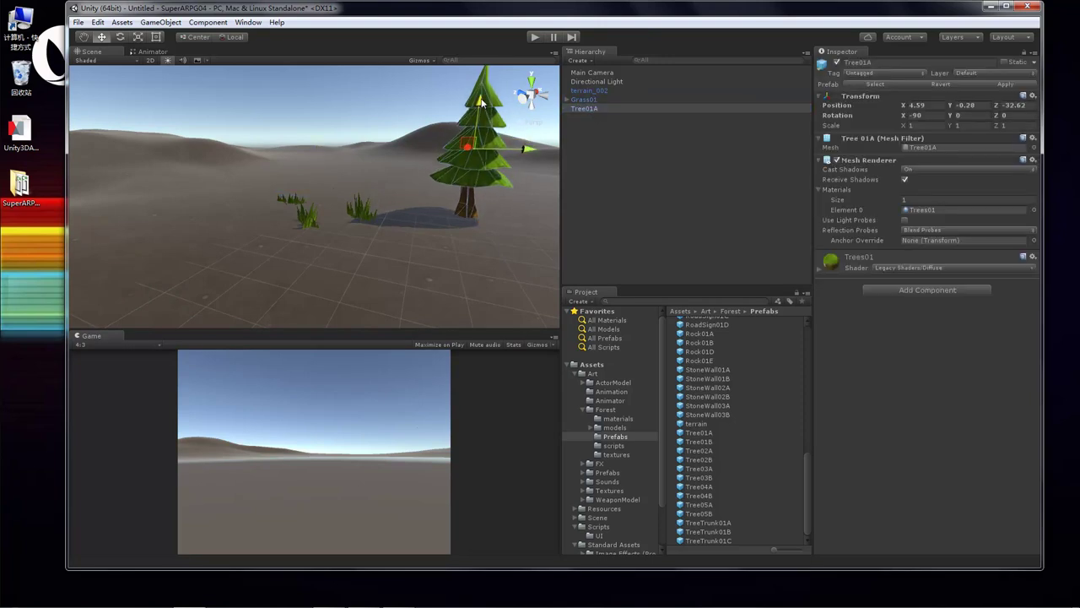
left_click_drag(522, 144, 178, 143)
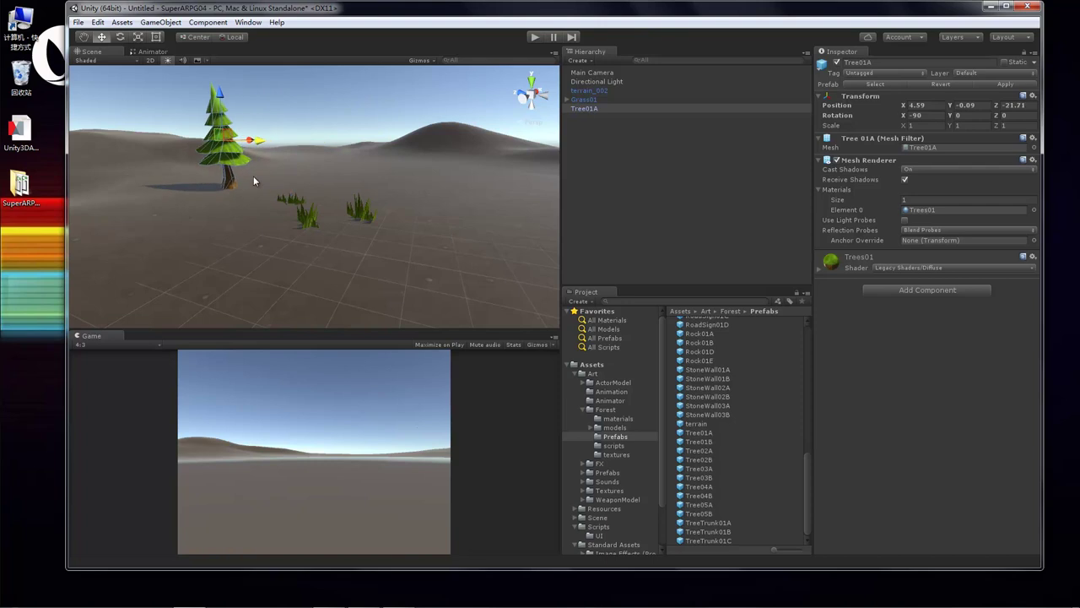
left_click(657, 169)
Step: Add the Rock01A prefab to the scene, place it on the terrain beside the grass and deselect it
left_click(714, 352)
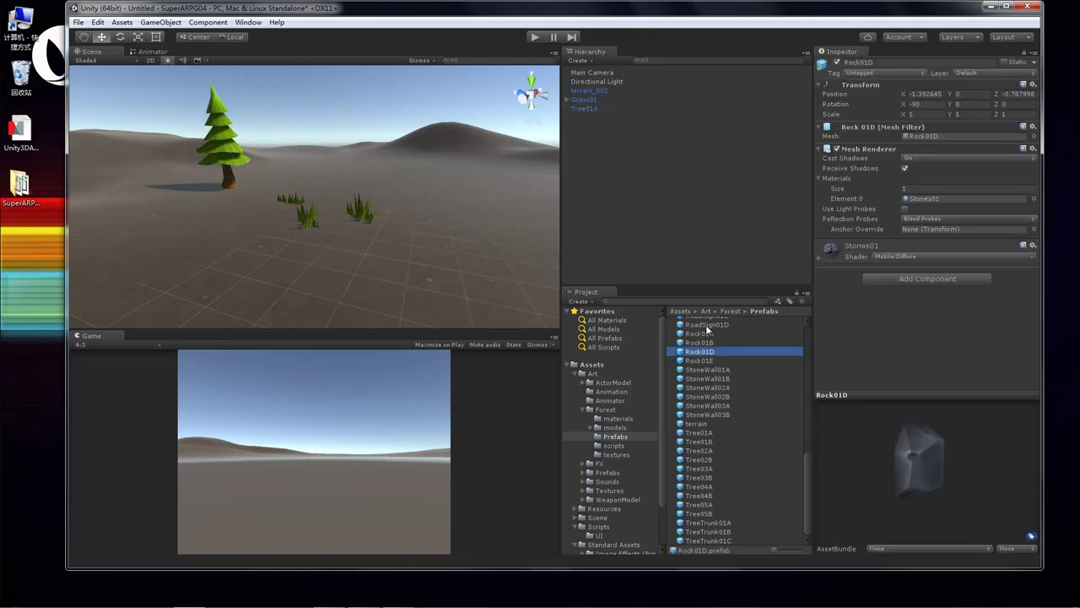
left_click_drag(708, 335, 634, 121)
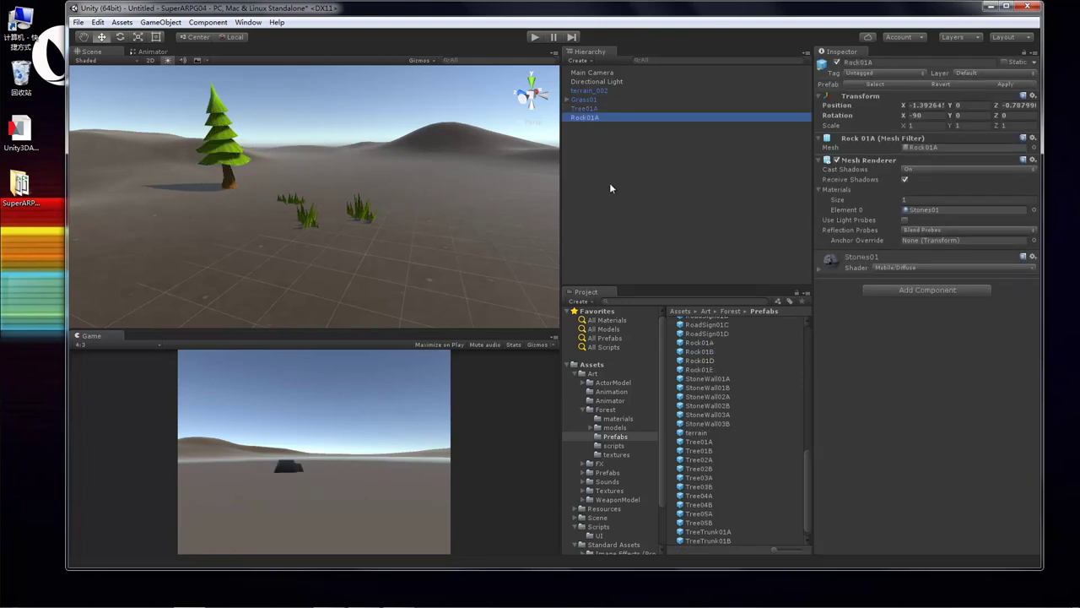
left_click_drag(905, 104, 854, 119)
left_click(647, 235)
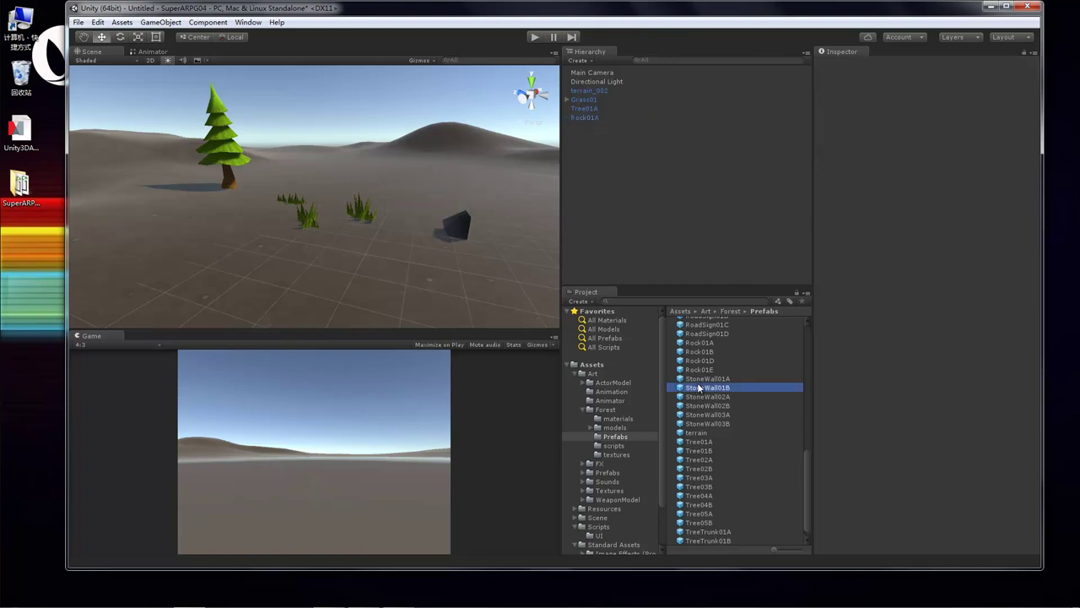
Step: Add the StoneWall01B prefab with the copied Transform values and move it near the rock, to about X 6.2, Y 0.03, Z -32.05
left_click(701, 388)
left_click_drag(726, 386, 704, 257)
left_click(1032, 96)
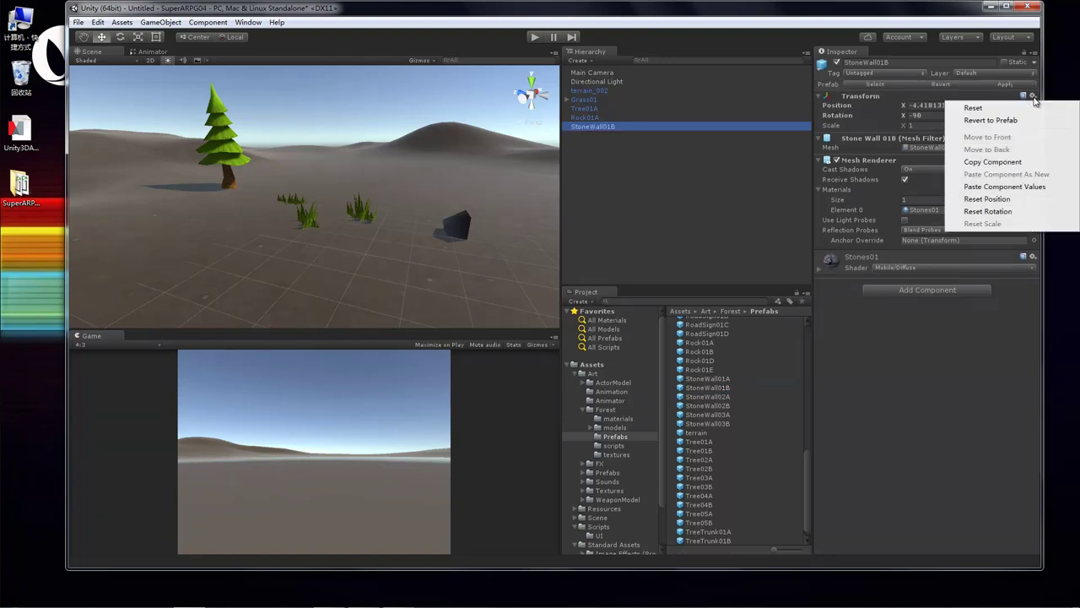
left_click(988, 182)
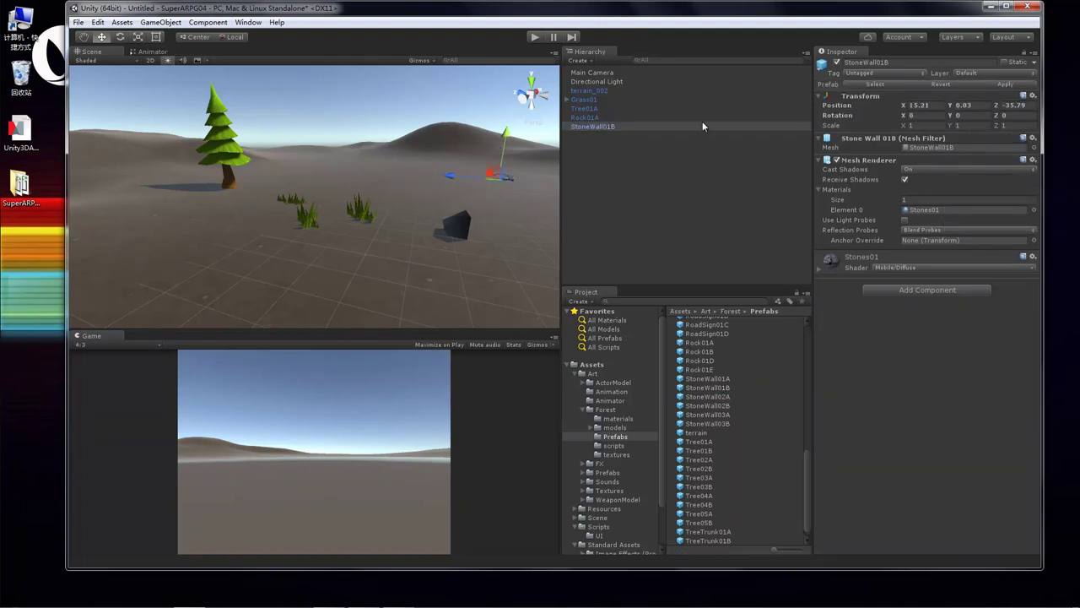
scroll(509, 195, "up", 3)
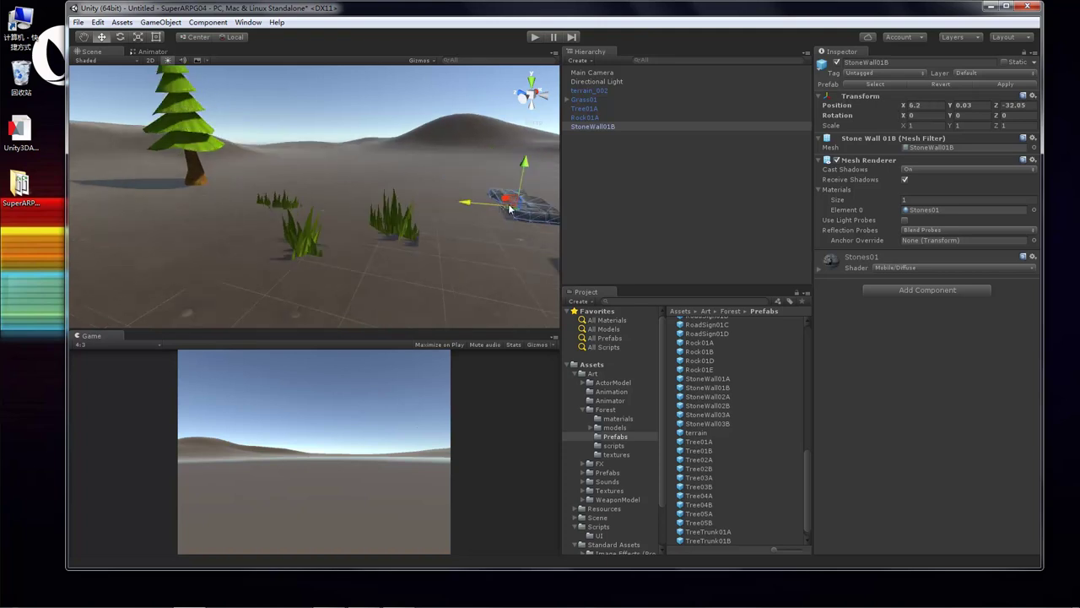
left_click(653, 178)
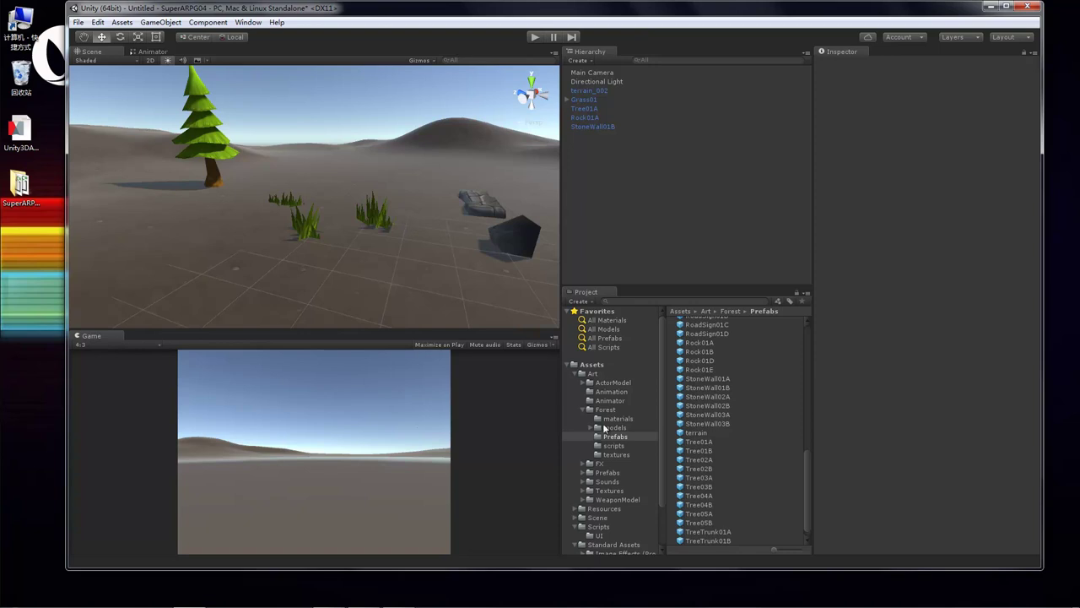
Step: Save the current scene as 1 in the project's Scene folder
left_click(608, 455)
scroll(606, 468, "down", 3)
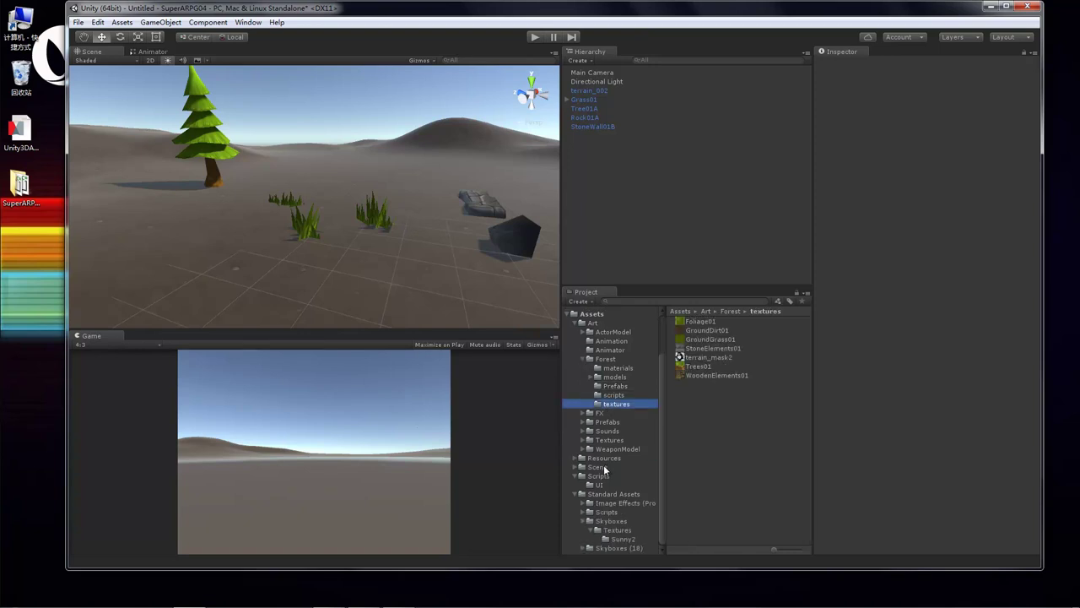
left_click(597, 466)
key("ctrl+s")
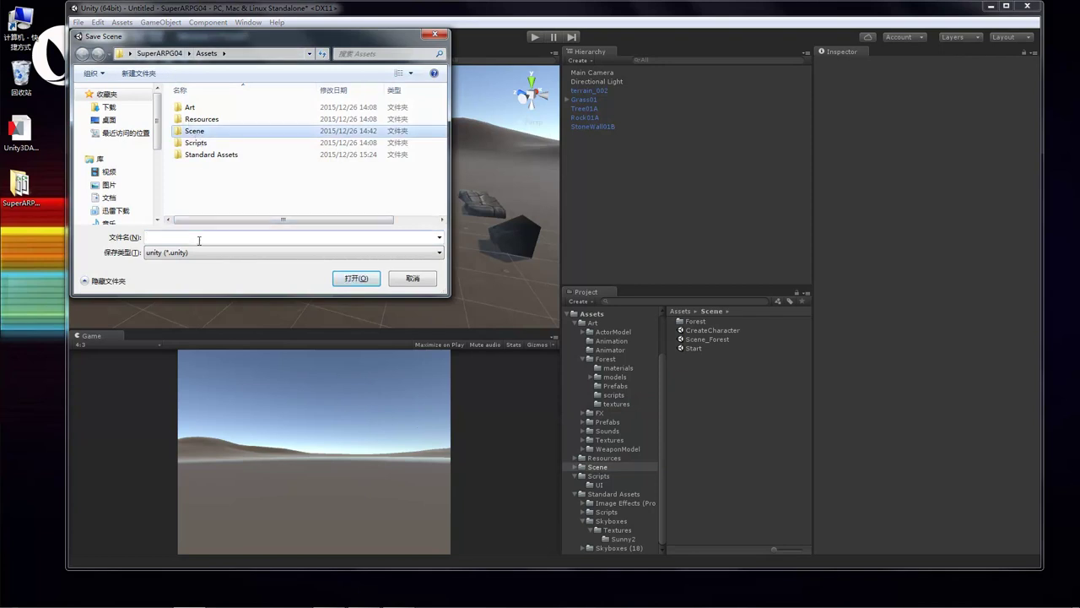
type("1")
left_click(355, 278)
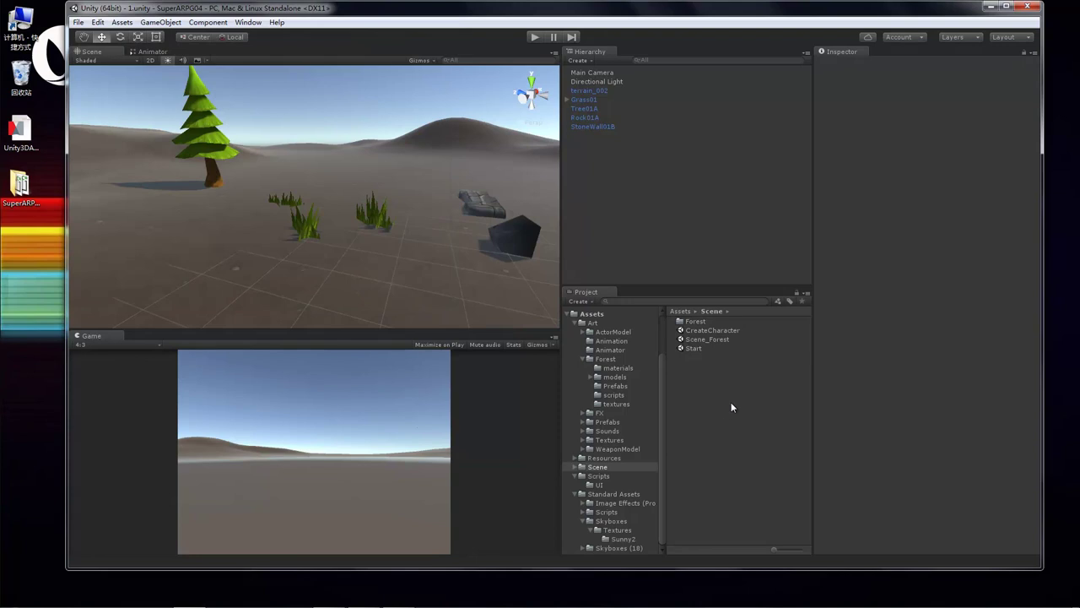
Step: Open the Scene_Forest scene and look over its forest layout as a reference
left_click(586, 313)
left_click_drag(690, 368, 702, 341)
double_click(701, 341)
left_click(699, 330)
key("Down")
key("Down")
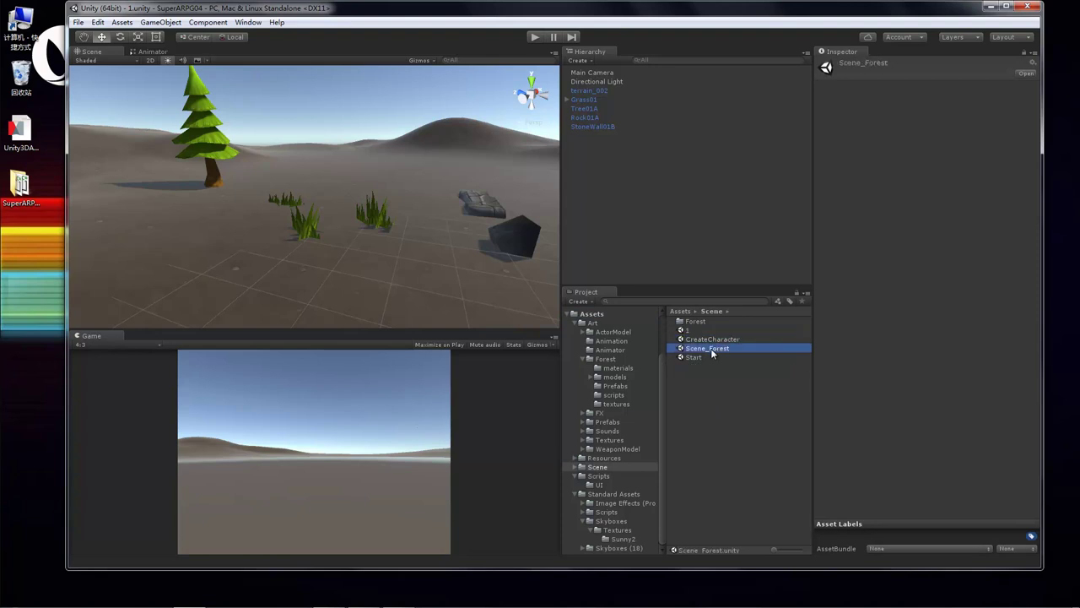
double_click(712, 348)
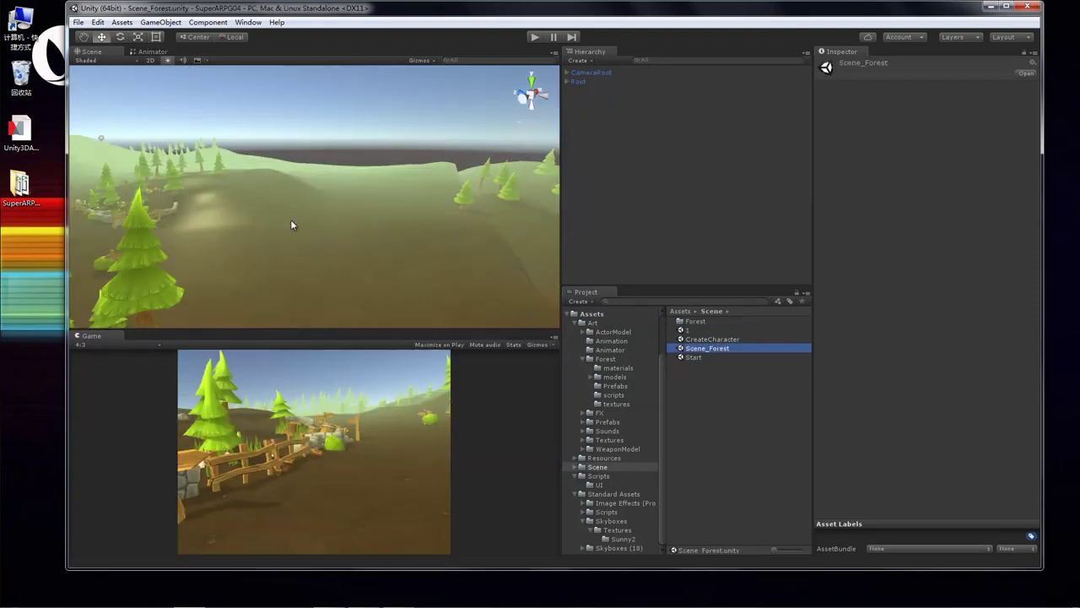
left_click(595, 173)
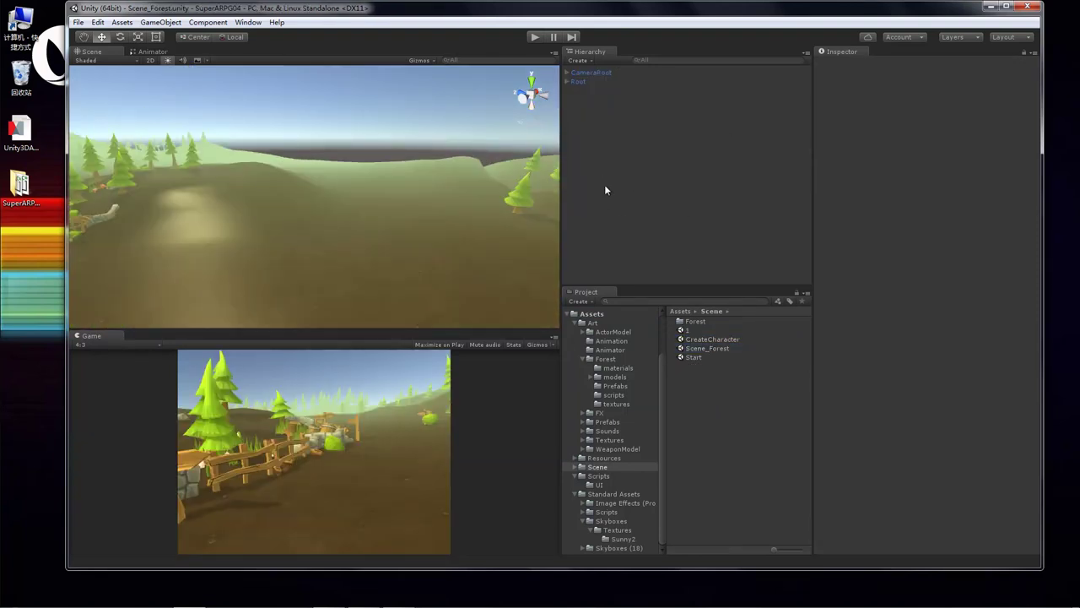
Step: Reopen scene 1 with the tree, grass, rock and wall close in view, and deselect everything
double_click(696, 330)
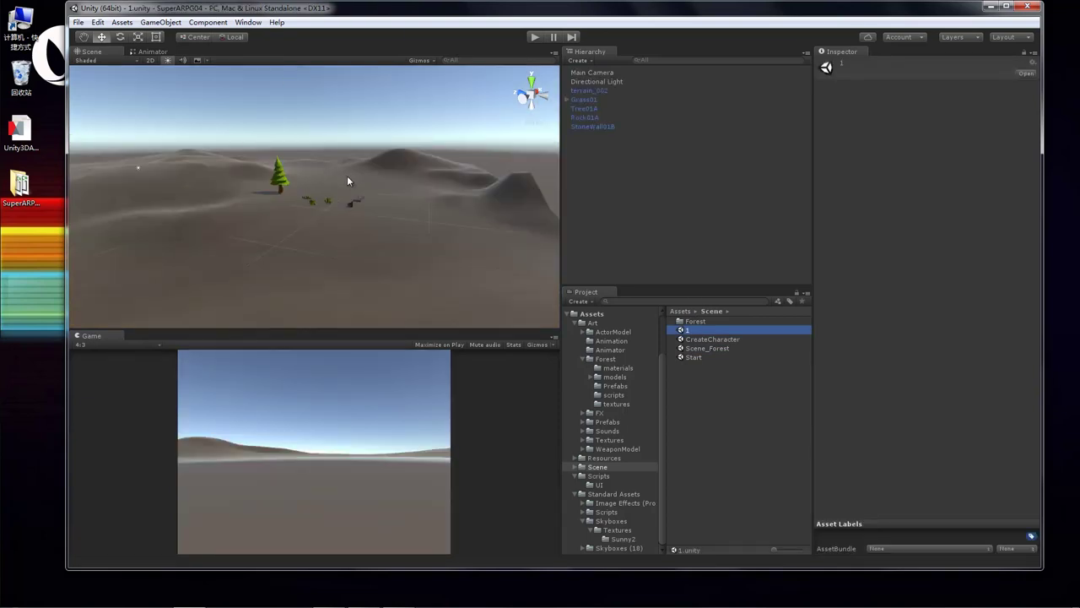
scroll(350, 181, "up", 2)
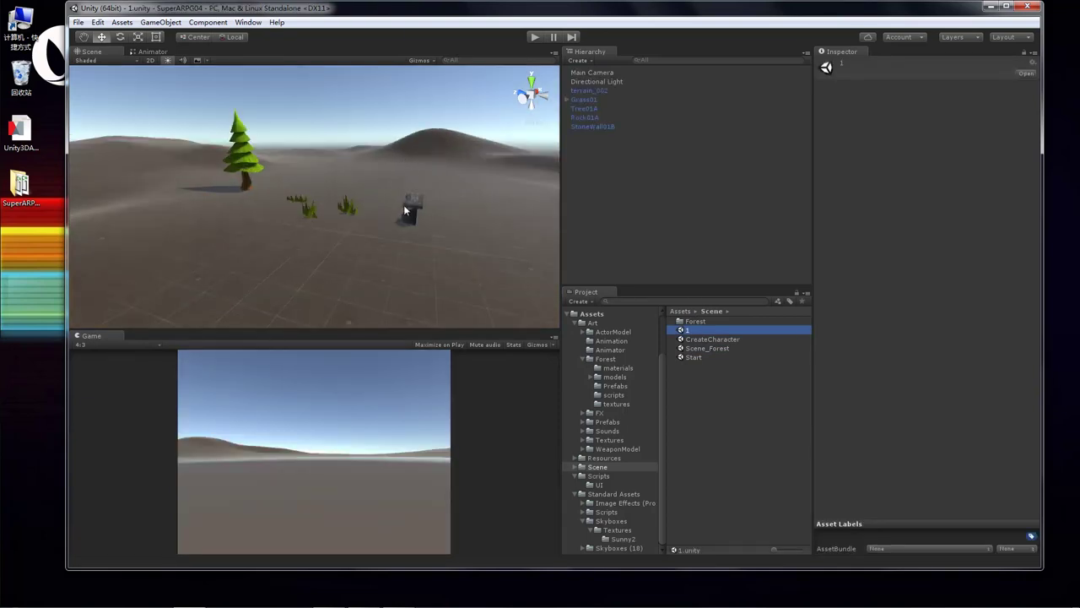
scroll(404, 204, "up", 1)
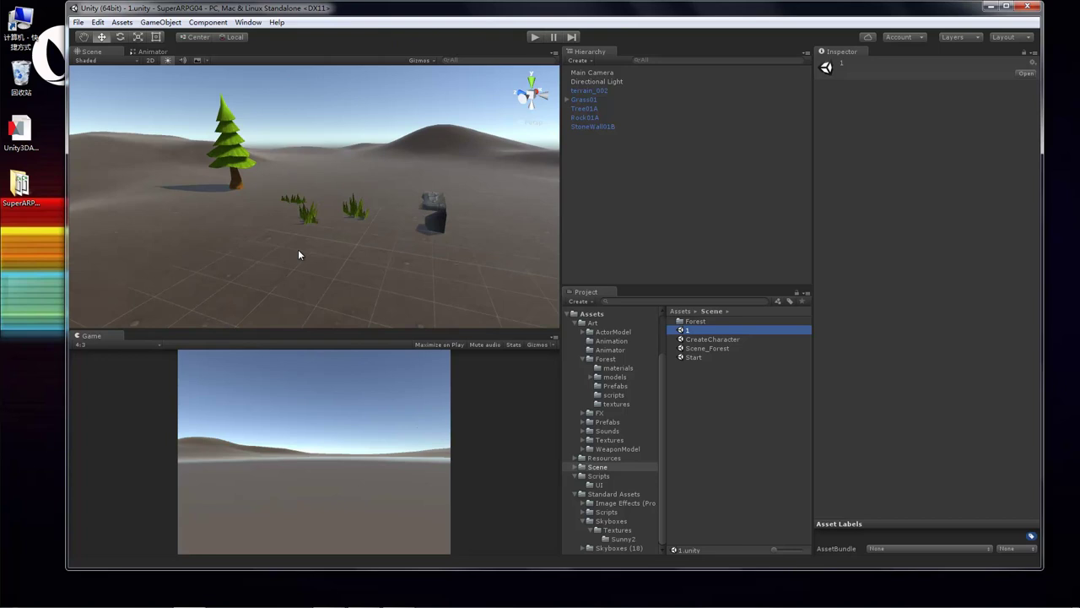
left_click(697, 180)
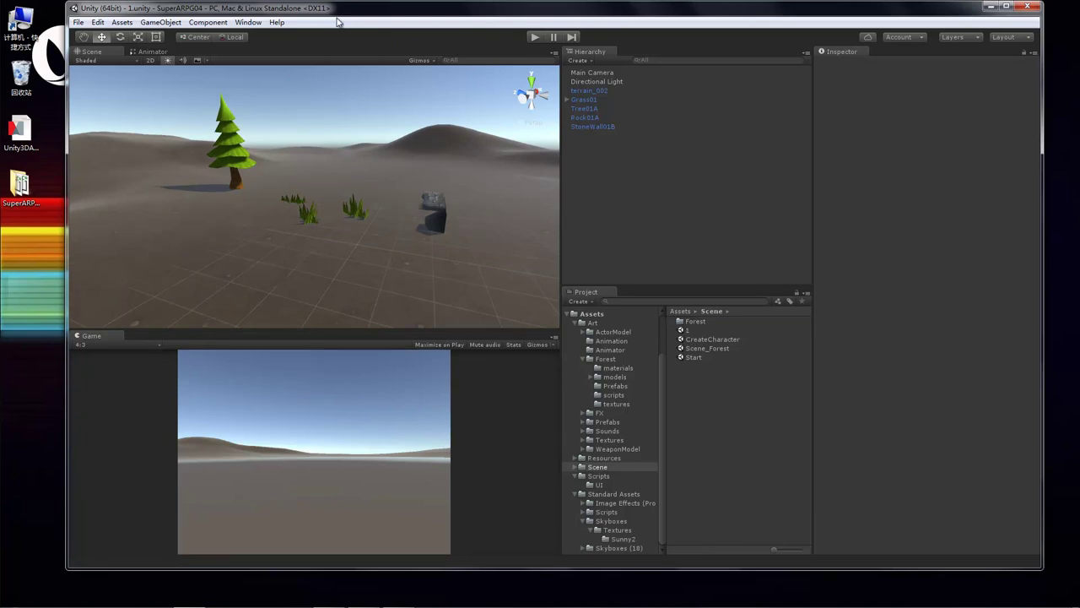
Step: Review the scene's Environment Lighting settings with Main Camera selected, and close the Lighting window
left_click(253, 23)
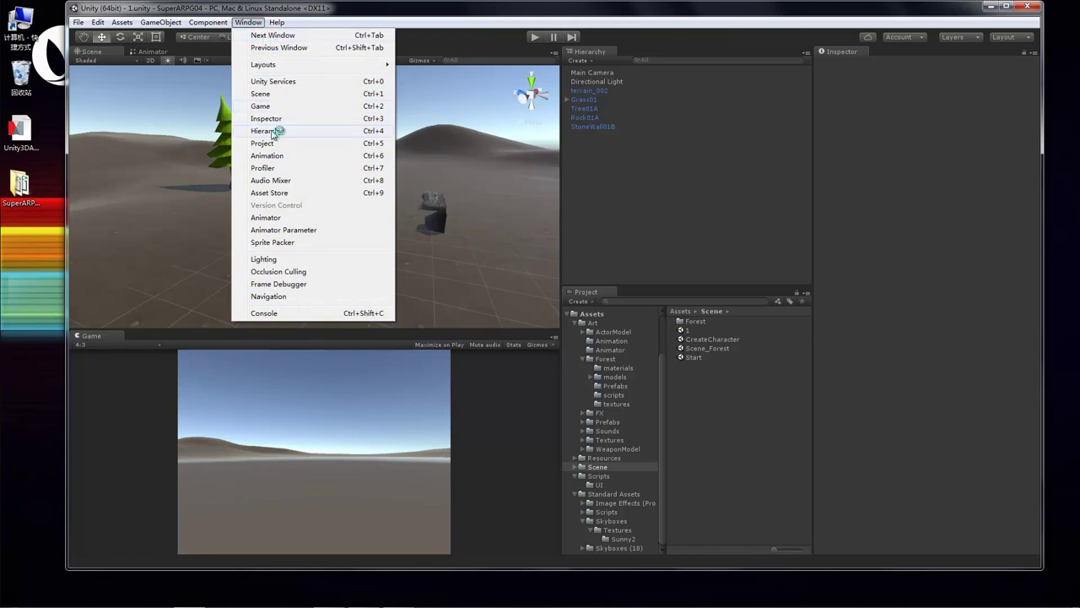
left_click(278, 258)
left_click_drag(654, 105, 749, 111)
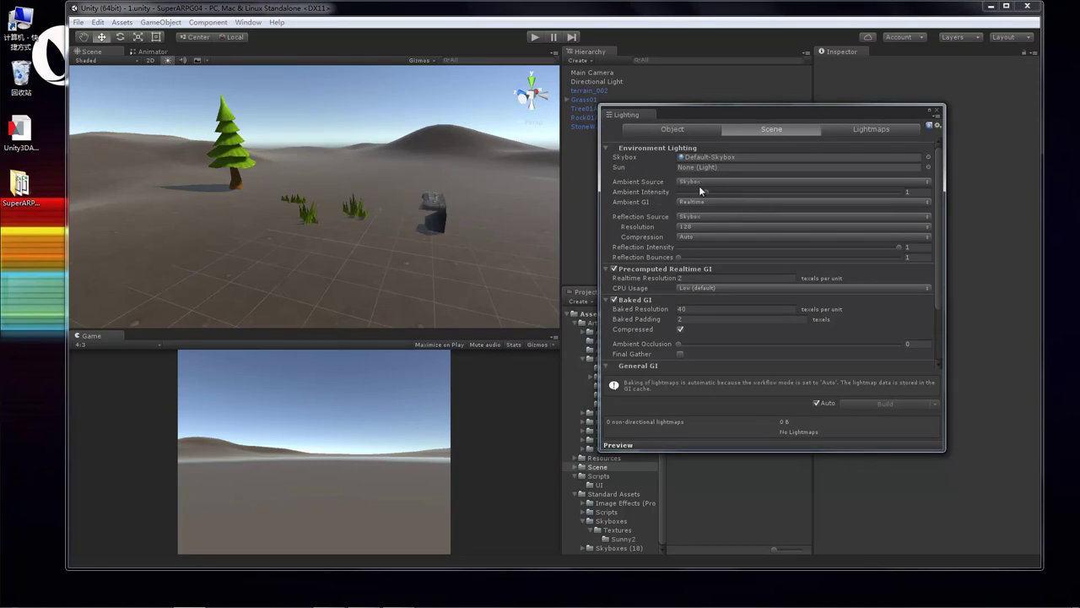
left_click(606, 73)
left_click_drag(918, 118, 758, 116)
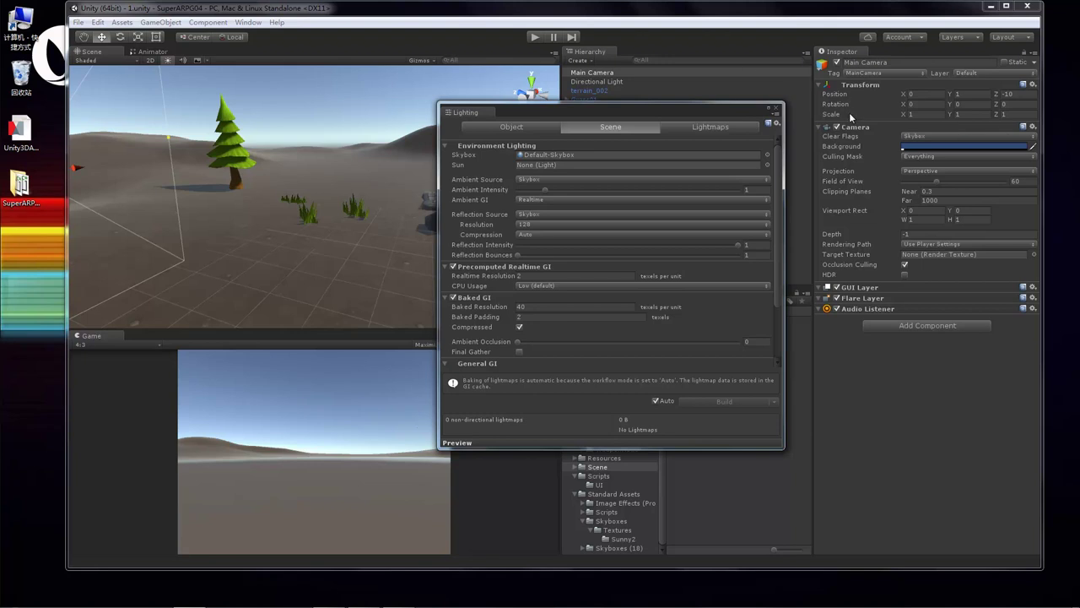
left_click(777, 108)
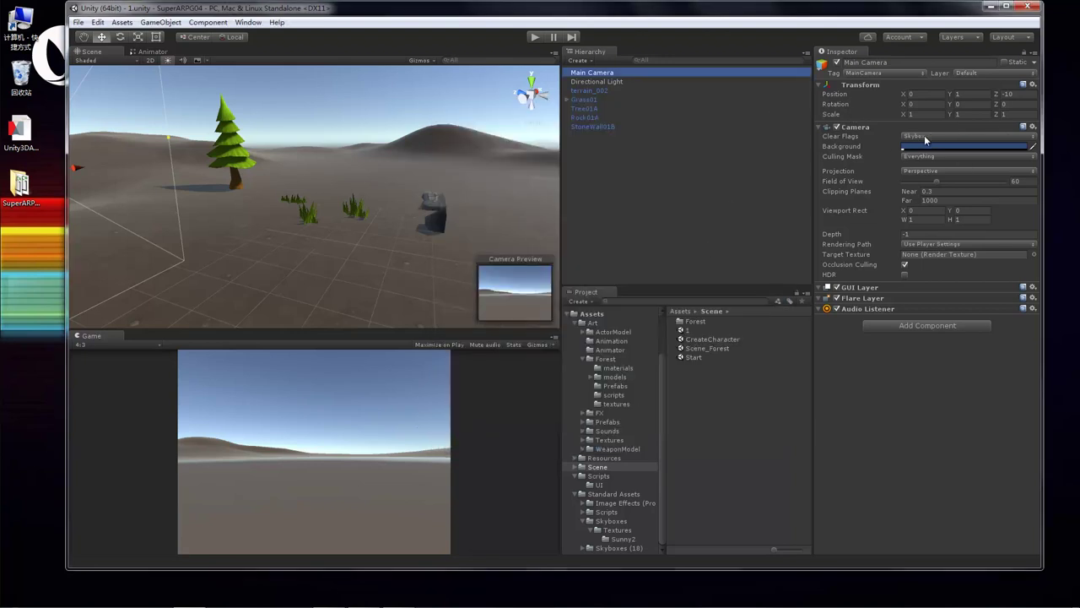
Step: Add a Skybox component to Main Camera with Sunny2 Skybox 1 as its custom skybox, and enlarge the Scene view
left_click(208, 22)
mouse_move(234, 122)
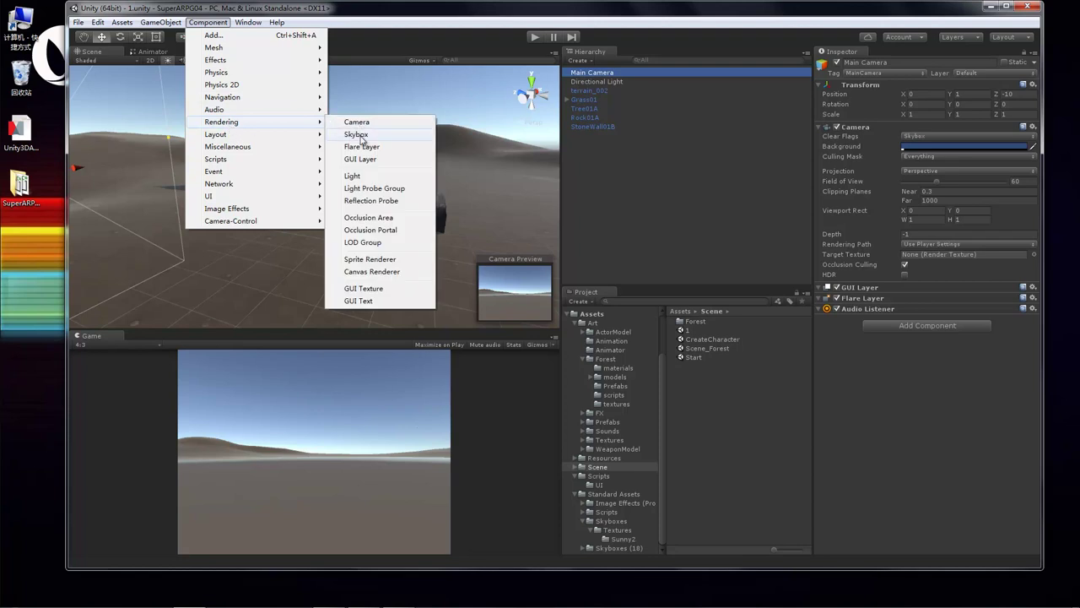
left_click(356, 135)
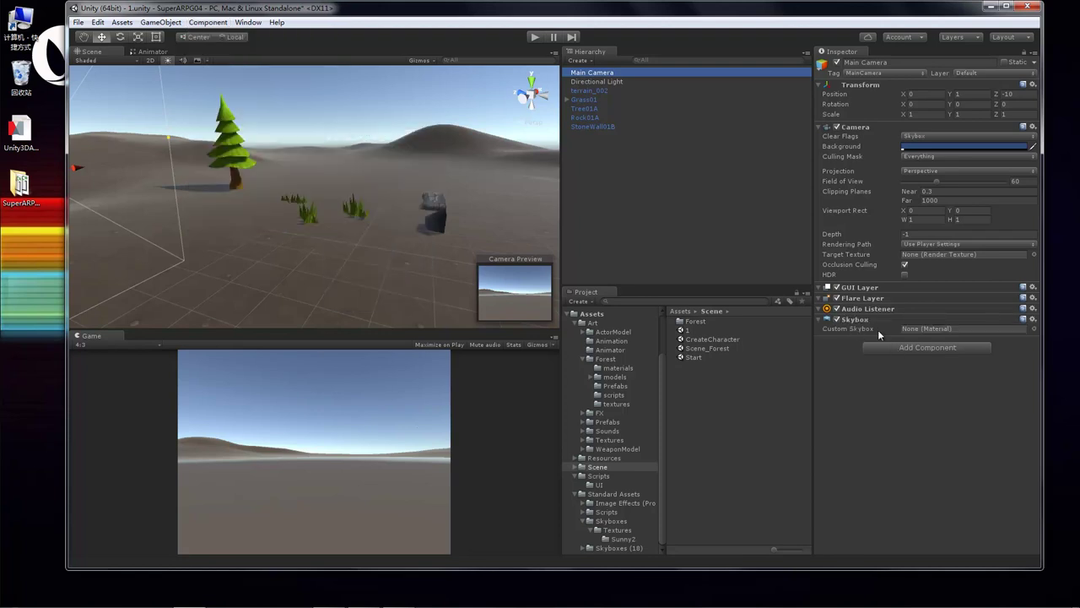
left_click(613, 521)
left_click_drag(723, 340, 924, 330)
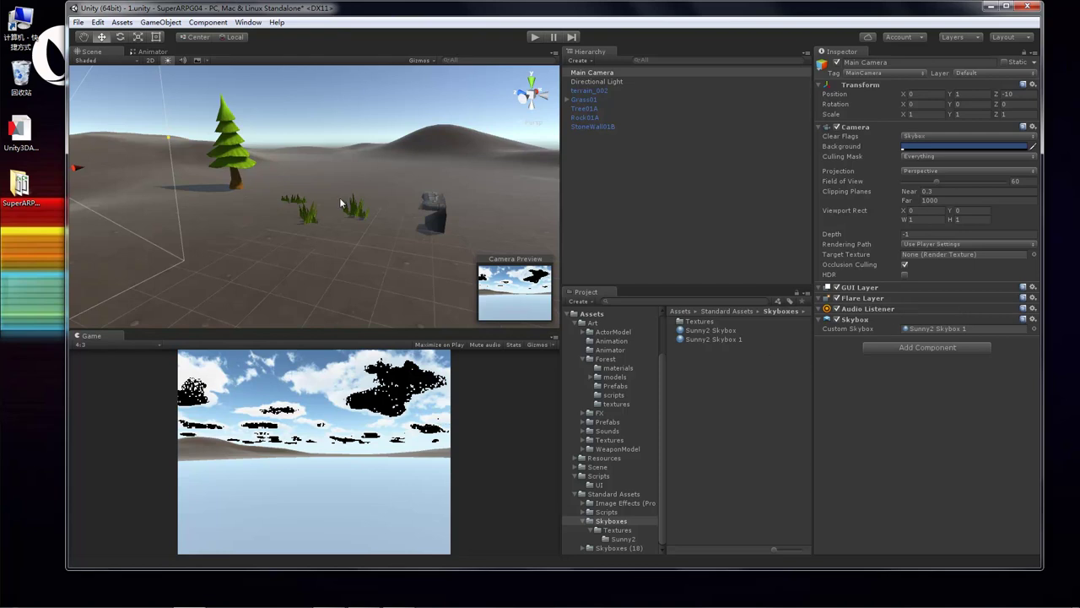
left_click_drag(349, 320, 349, 352)
left_click(588, 171)
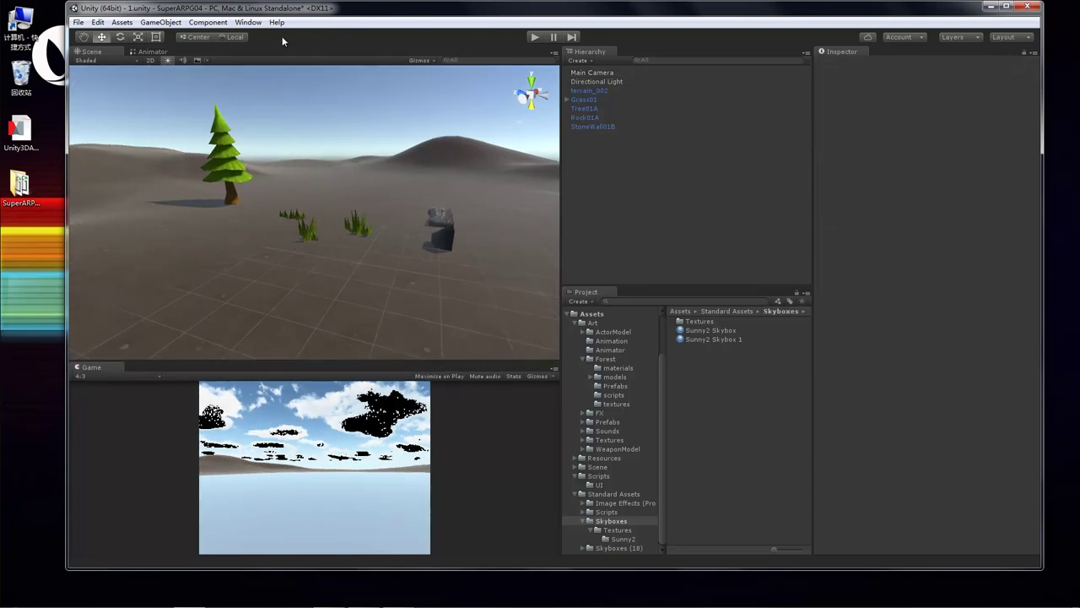
Step: Set the scene's Environment Lighting skybox to Sunny2 Skybox 1 and close the Lighting window
left_click(588, 126)
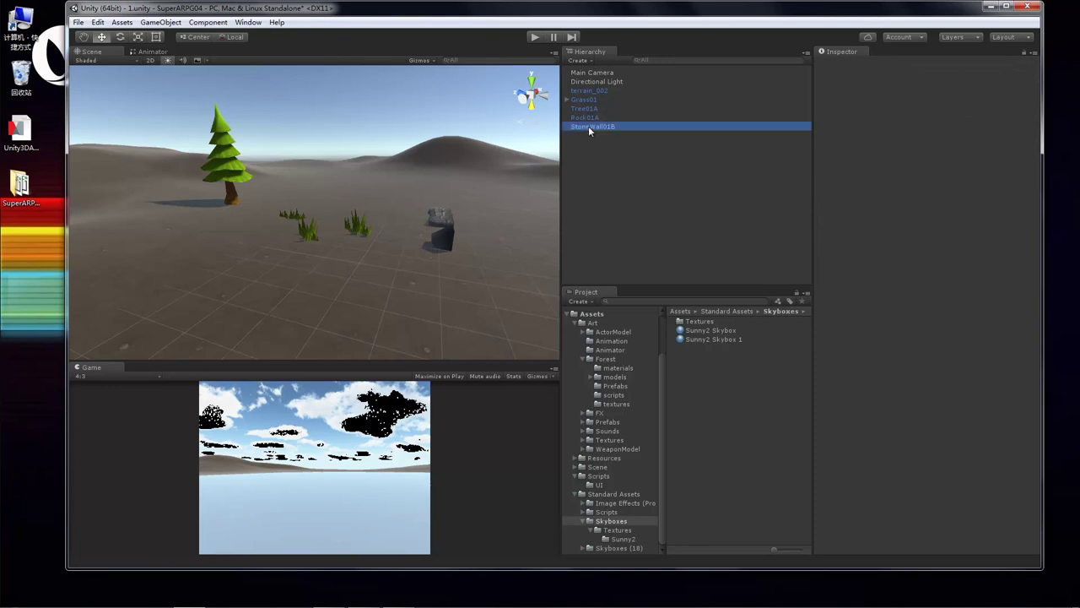
left_click(247, 22)
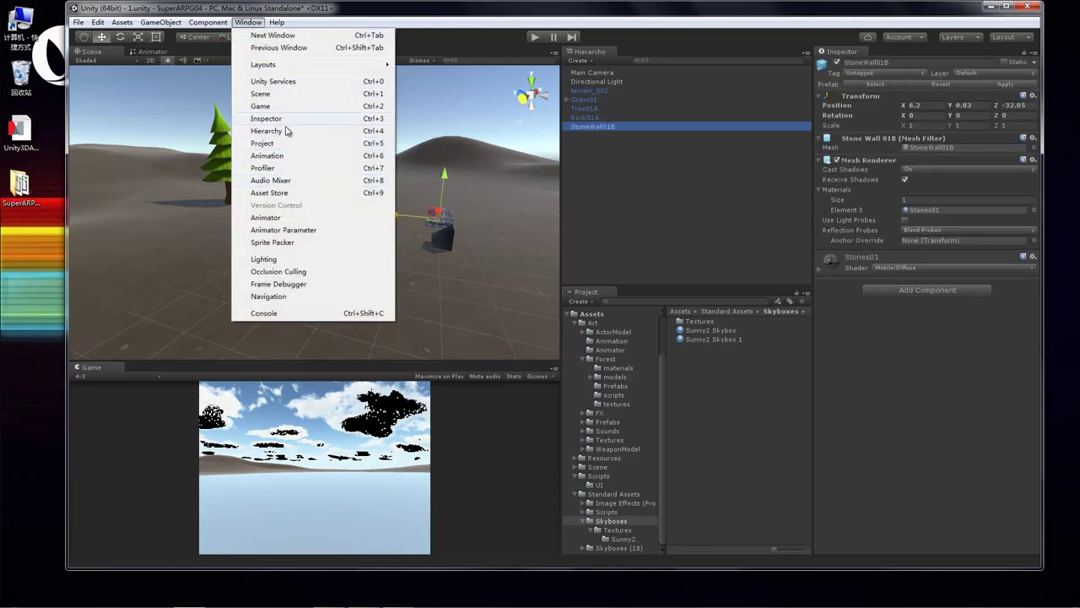
left_click(279, 259)
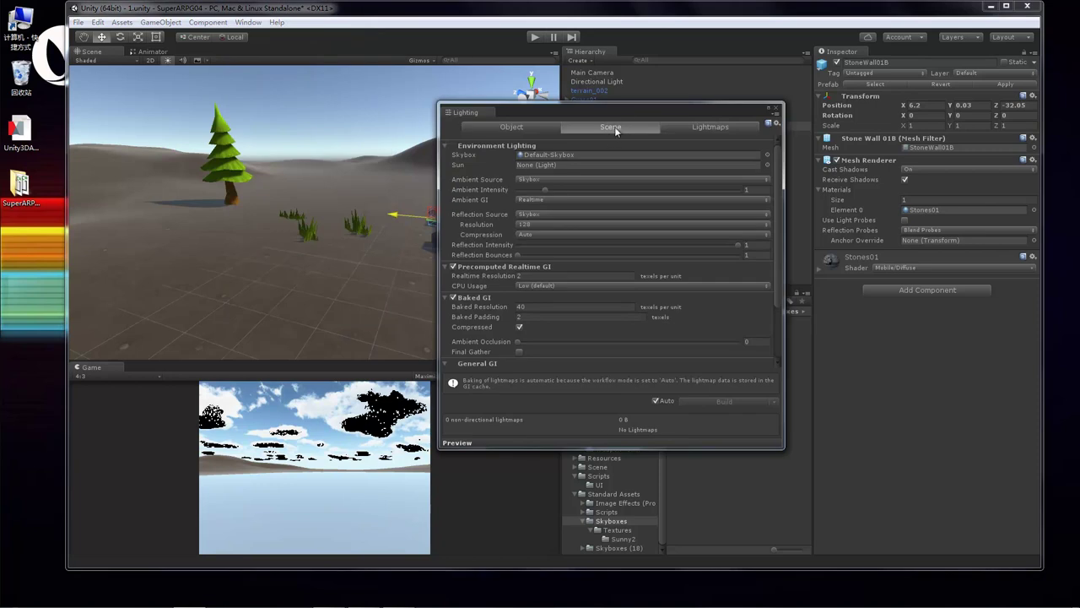
left_click_drag(625, 112, 521, 99)
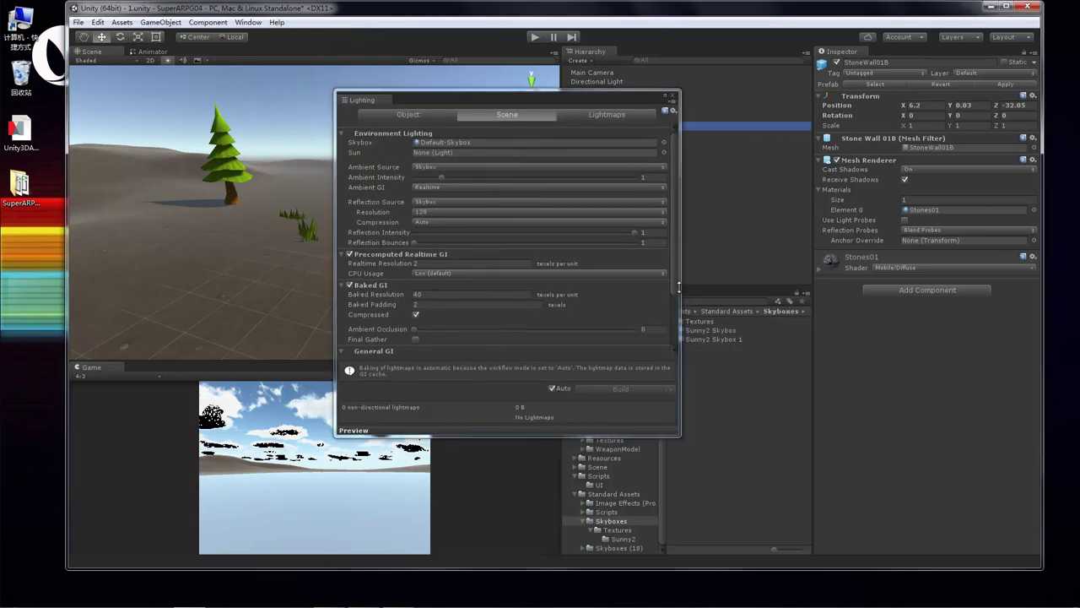
left_click_drag(733, 342, 501, 152)
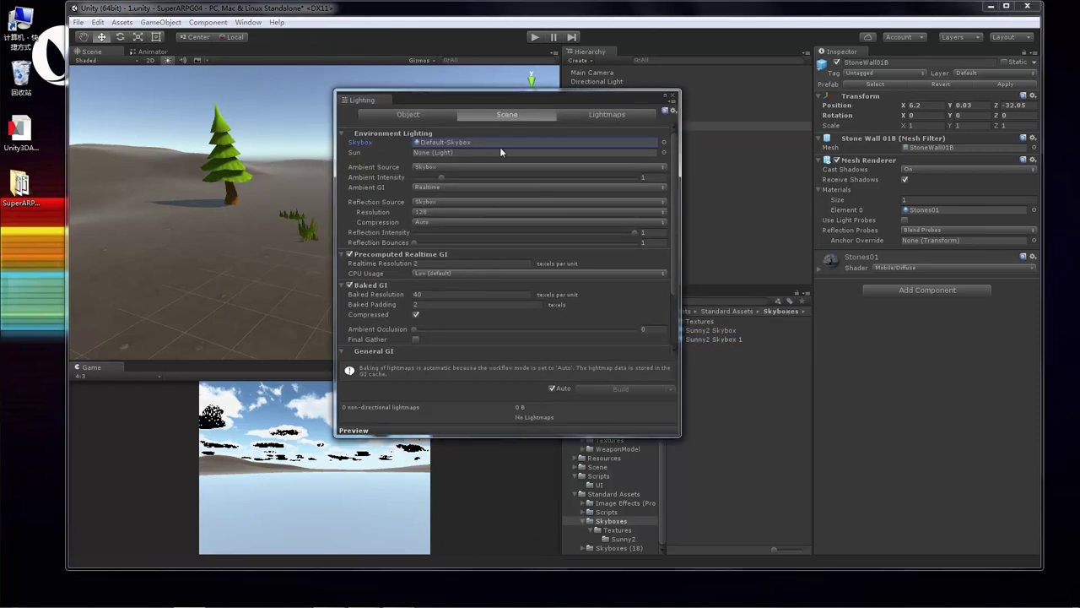
left_click_drag(714, 338, 486, 141)
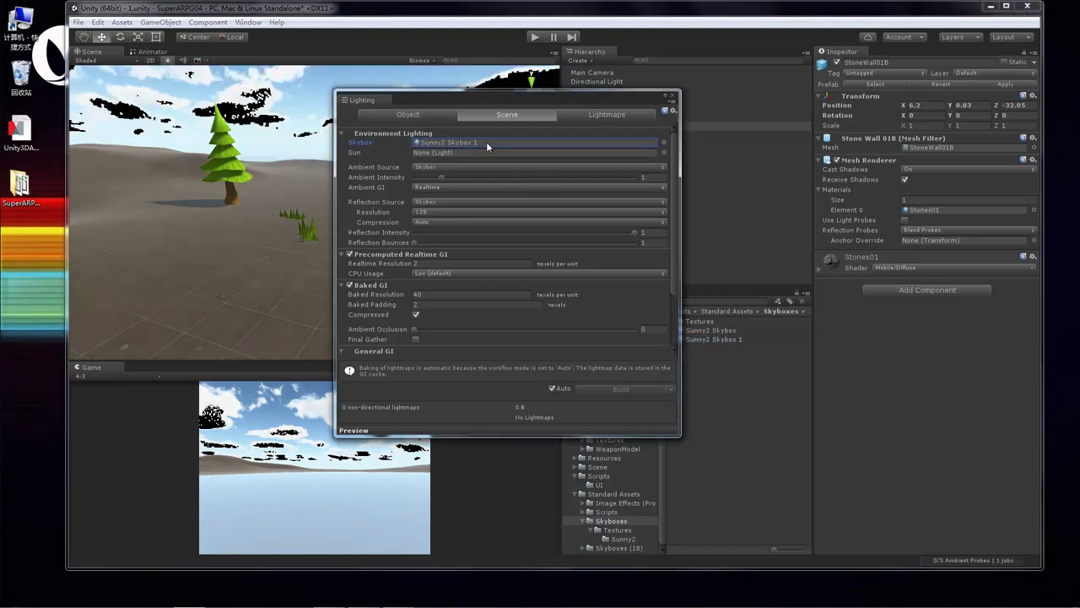
left_click(675, 97)
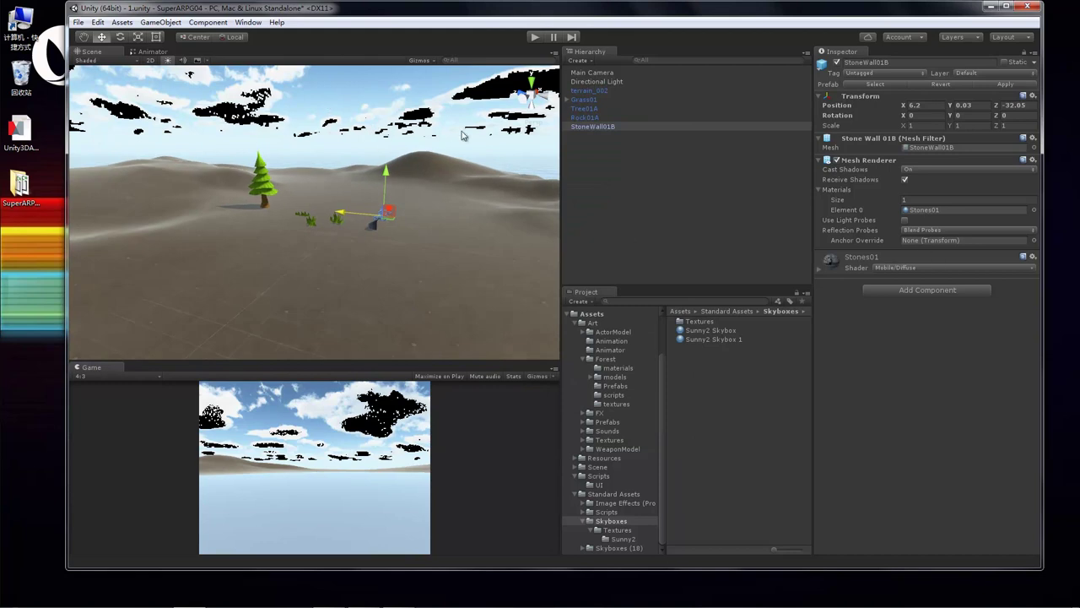
left_click(621, 145)
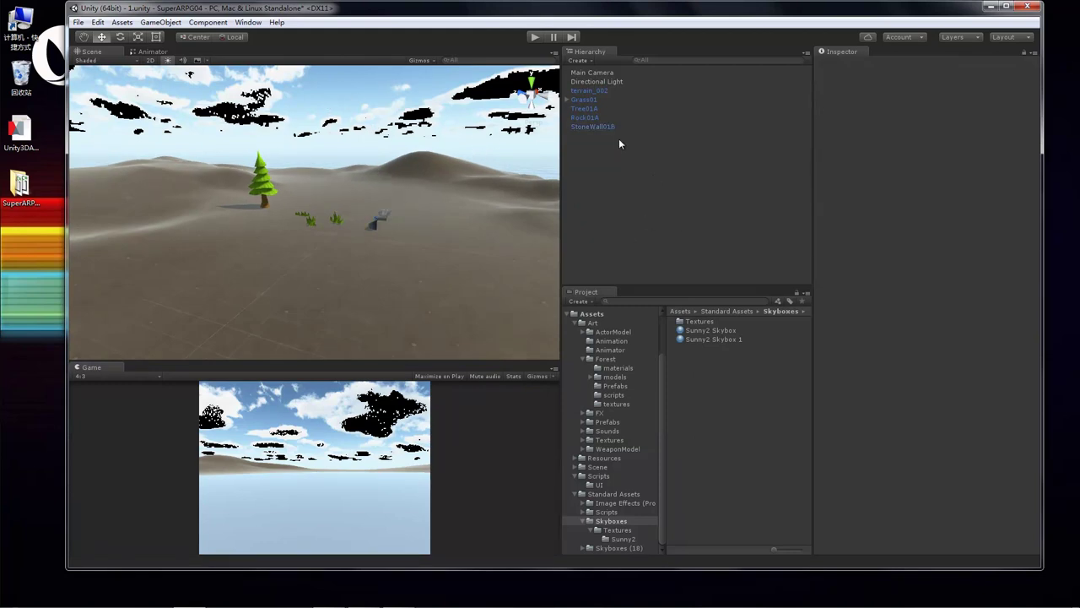
Step: Set Main Camera's custom skybox to the Sunny2 Skybox material
left_click(729, 330)
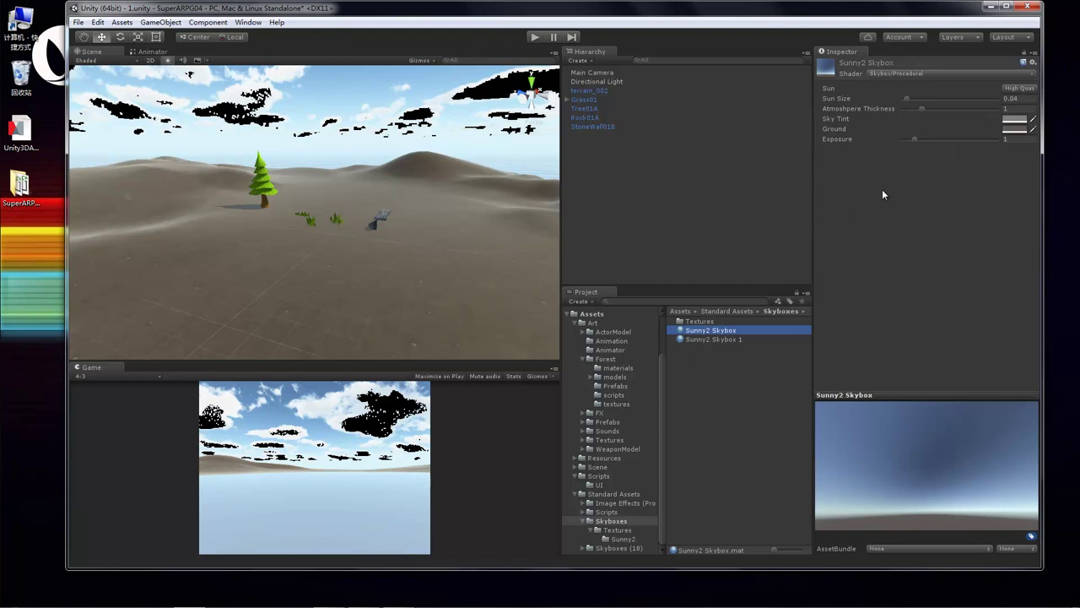
left_click(248, 21)
left_click(593, 71)
left_click_drag(731, 333, 933, 331)
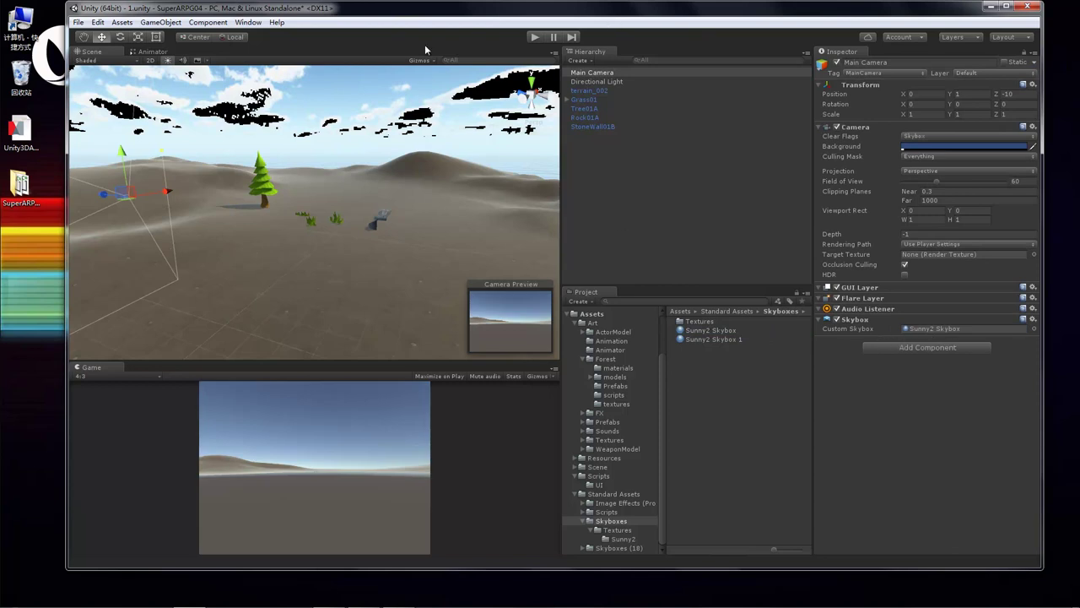
Step: Set the Environment Lighting skybox of the scene to Sunny2 Skybox
left_click(248, 22)
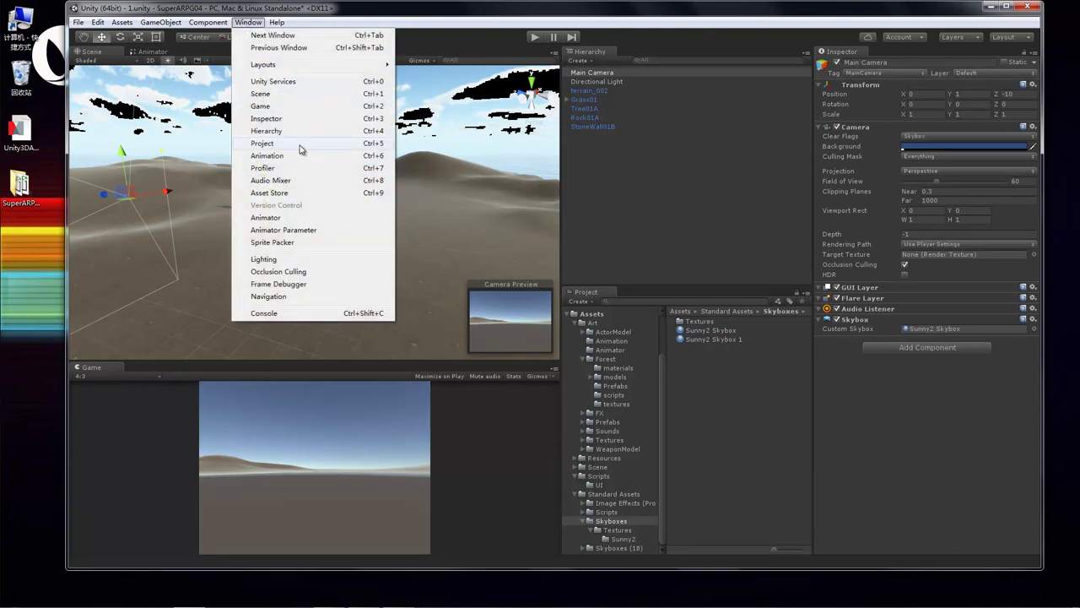
left_click(263, 259)
left_click_drag(504, 101, 453, 161)
left_click_drag(703, 329, 439, 203)
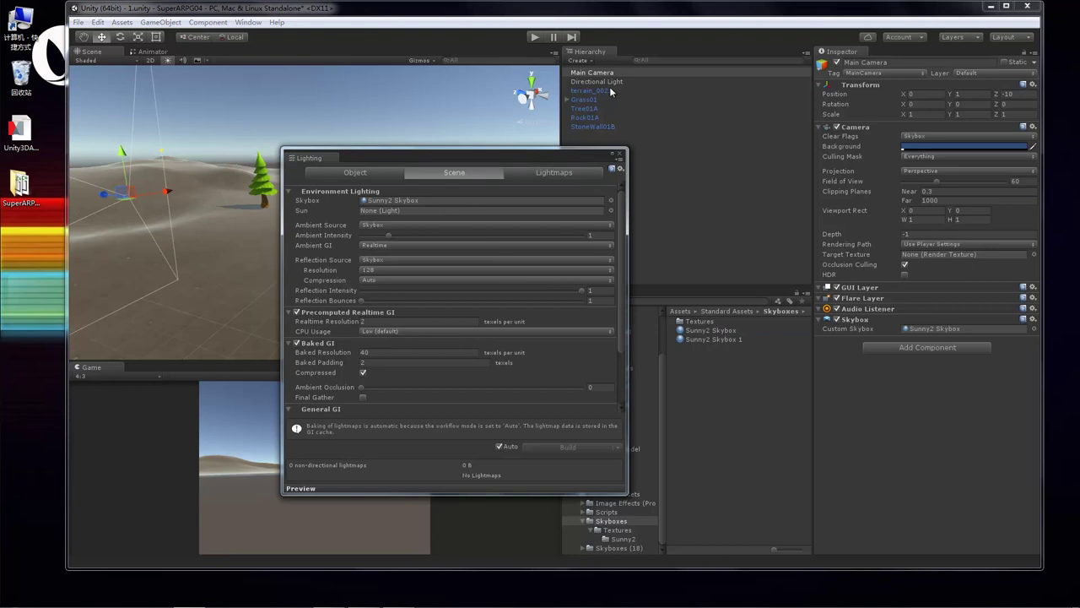
Step: Assign the Directional Light as the Sun in Environment Lighting, rename the light to Sun and close the Lighting window
left_click_drag(497, 164, 396, 77)
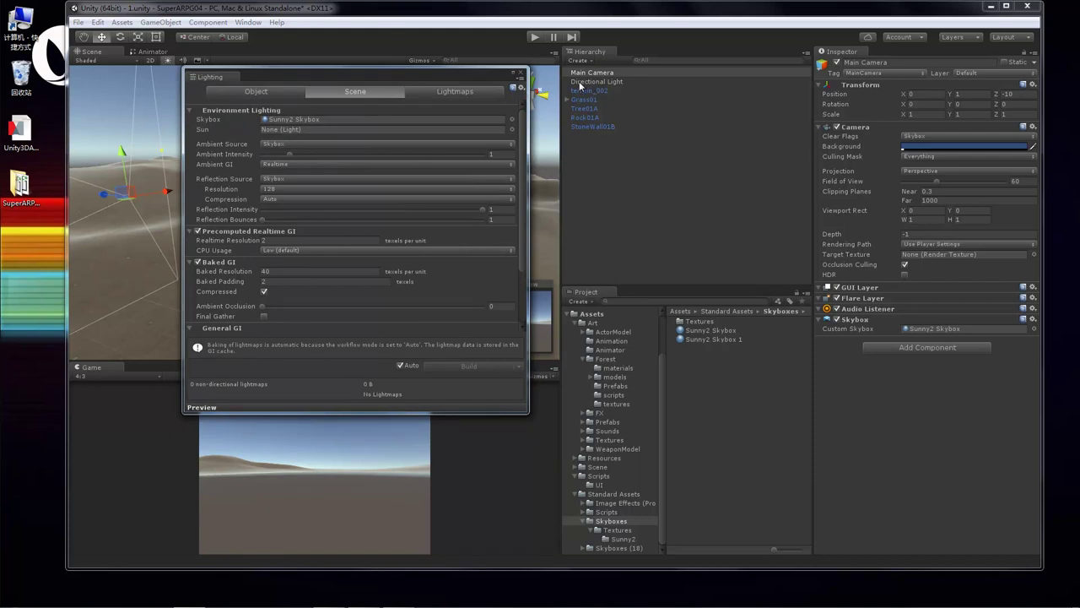
left_click_drag(579, 81, 384, 131)
left_click(608, 82)
left_click(629, 81)
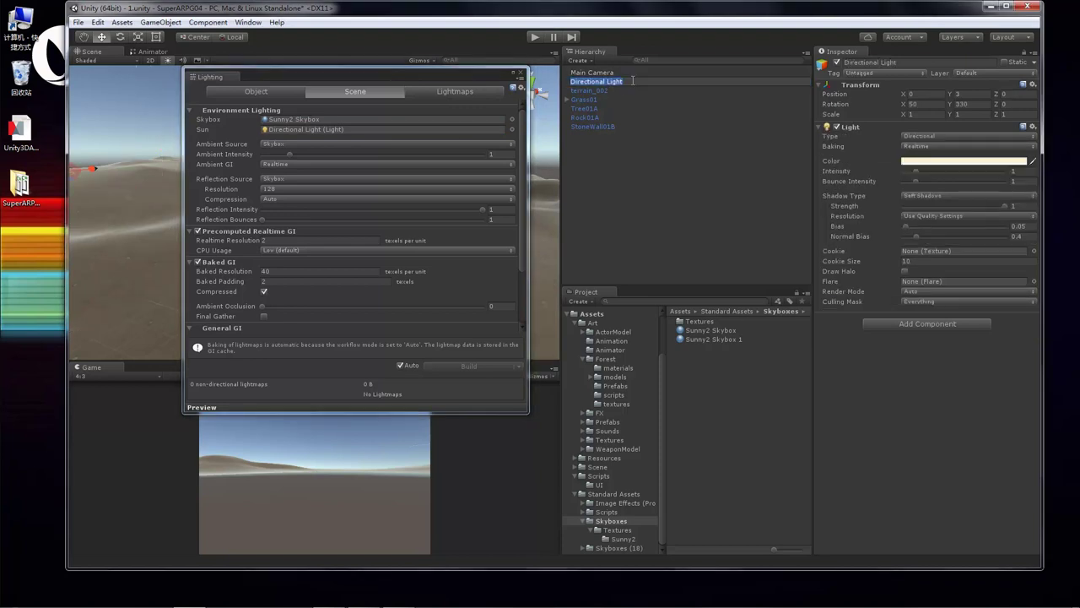
key("BackSpace")
key("Return")
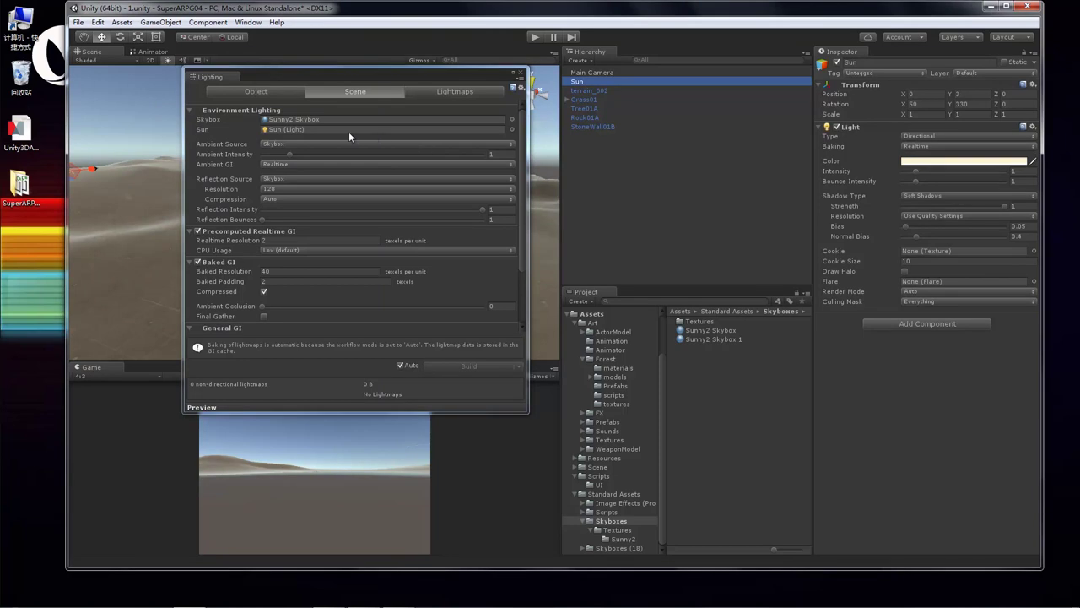
left_click(516, 73)
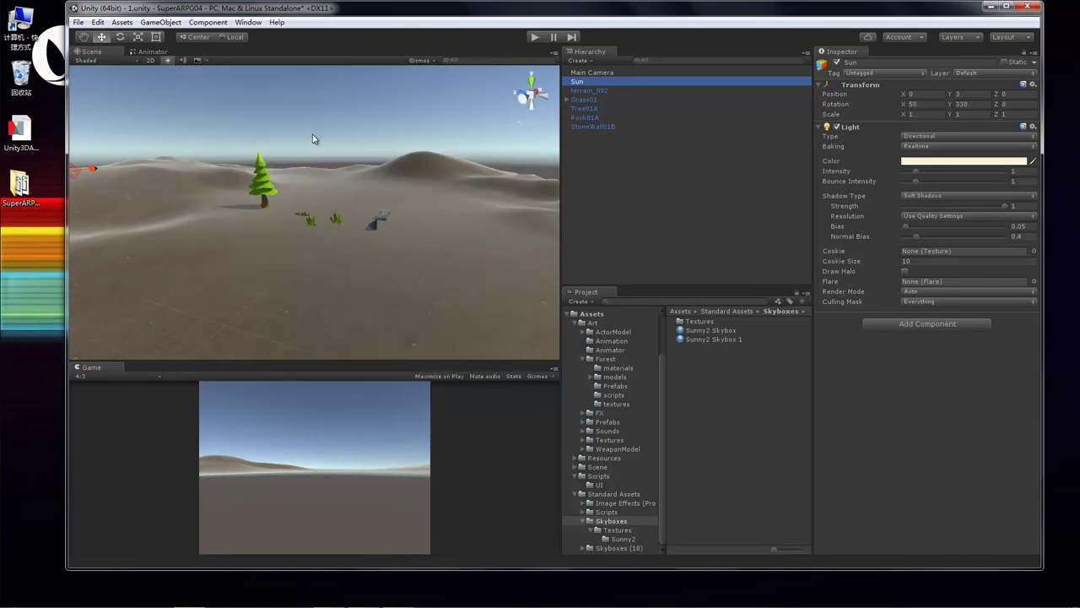
Step: Change the Sun light's color to the warm pale yellow FFE59F
left_click(956, 164)
mouse_move(473, 198)
left_mouse_down()
mouse_move(499, 190)
mouse_move(496, 221)
mouse_move(478, 221)
mouse_move(468, 192)
left_mouse_up()
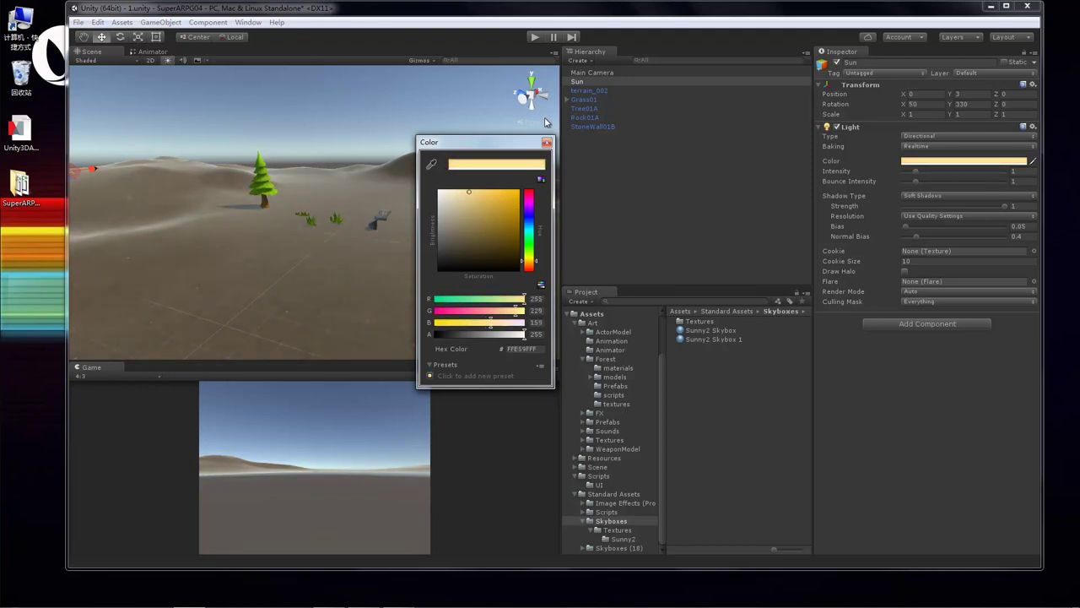
left_click(547, 142)
Step: Open the scene's Lighting settings, enable Fog and expand its options
left_click(84, 37)
left_click_drag(349, 169, 551, 47)
left_click(248, 23)
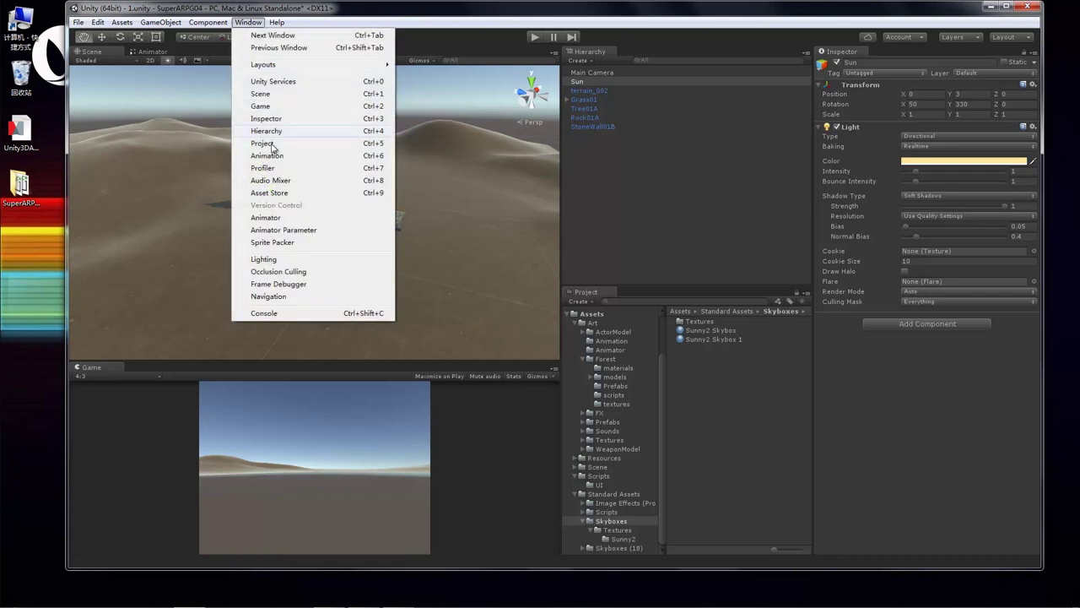
left_click(285, 263)
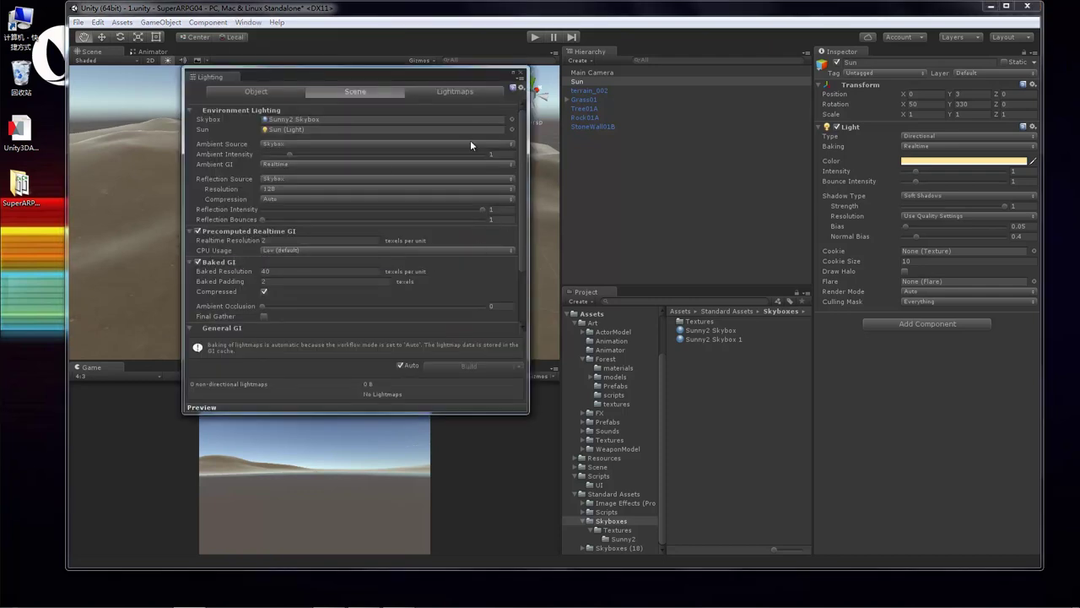
left_click_drag(422, 78, 529, 77)
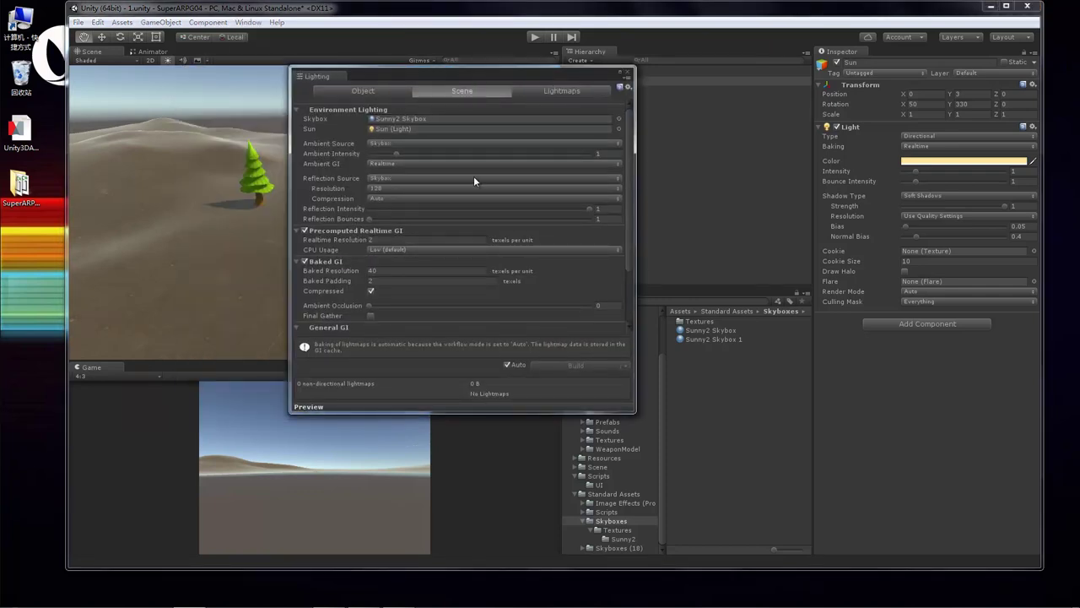
scroll(461, 315, "down", 3)
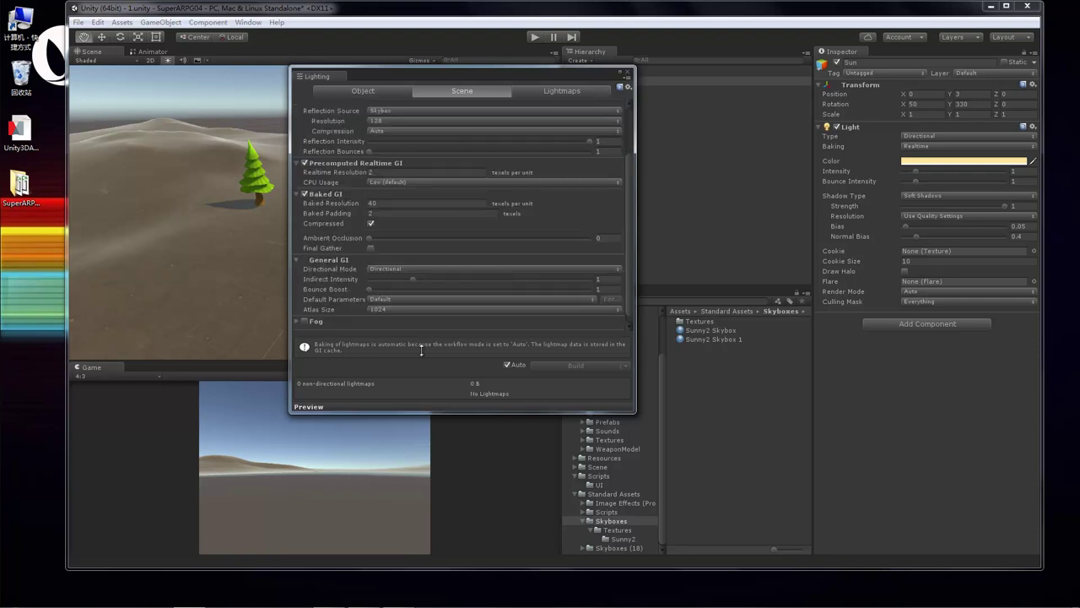
left_click(305, 313)
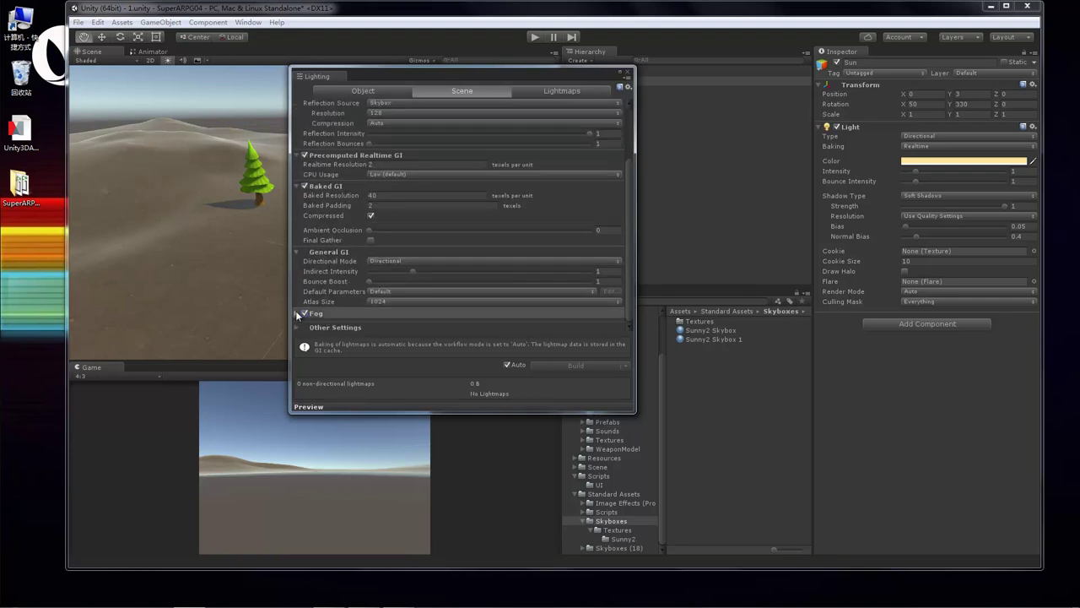
left_click(297, 313)
Step: Set the fog color to light green with R 188, G 223, B 164 and A 255
left_click_drag(392, 76, 599, 36)
left_click(599, 251)
left_click(527, 249)
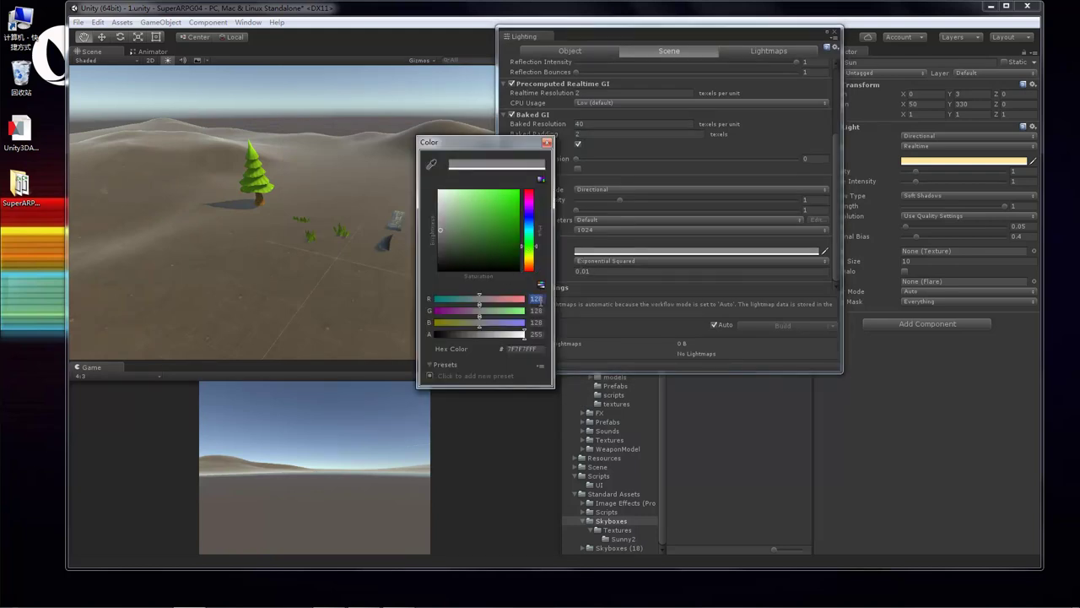
type("188")
key("Tab")
type("223")
key("Tab")
type("164")
key("Tab")
type("22")
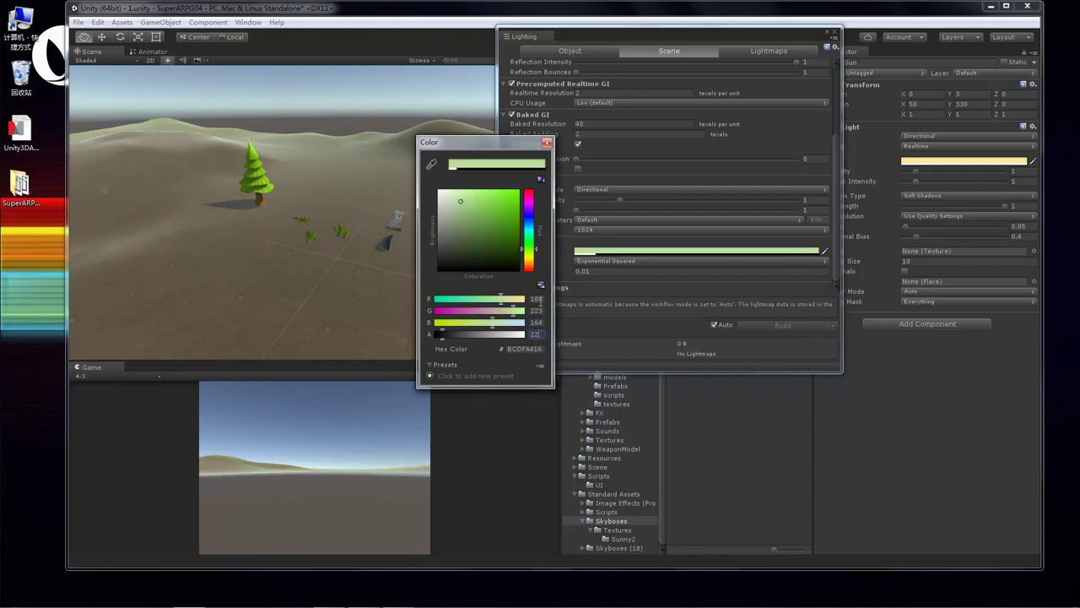
type("55")
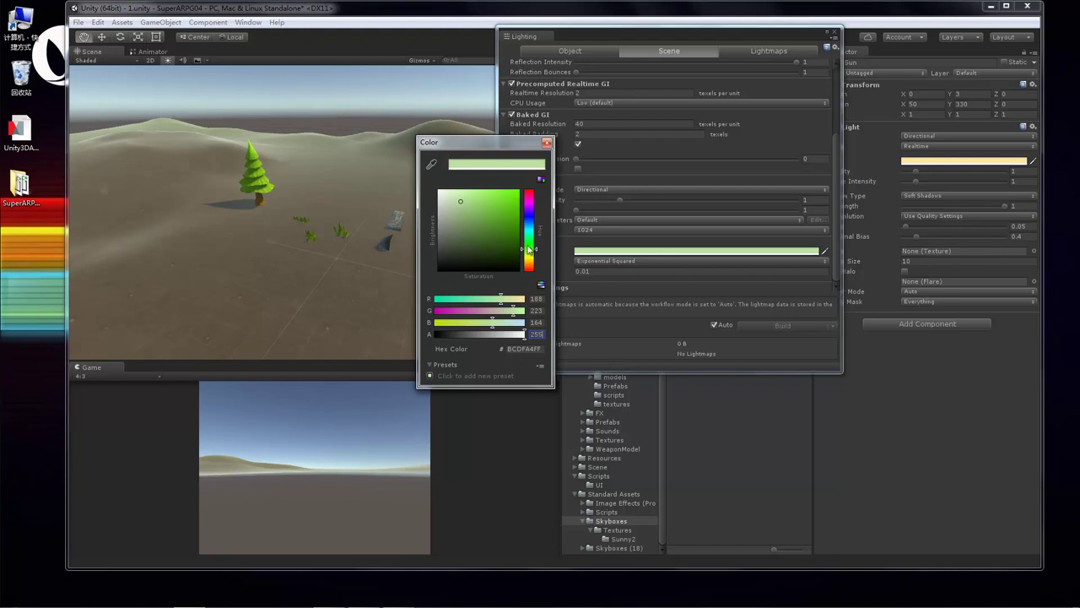
left_click(619, 222)
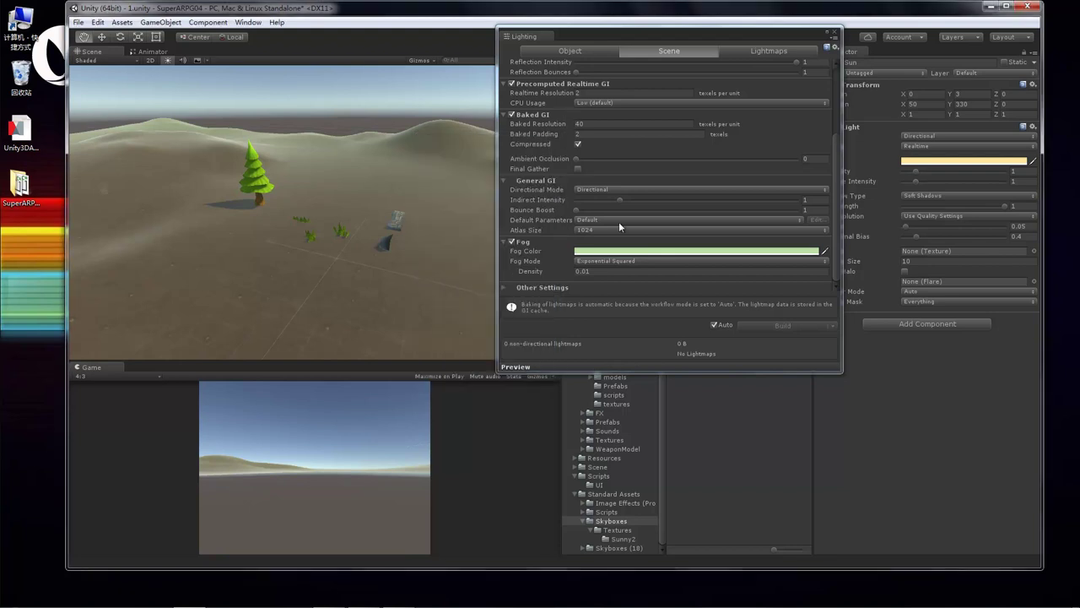
Step: Switch the fog mode to Linear and set its end distance to 75
left_click(594, 261)
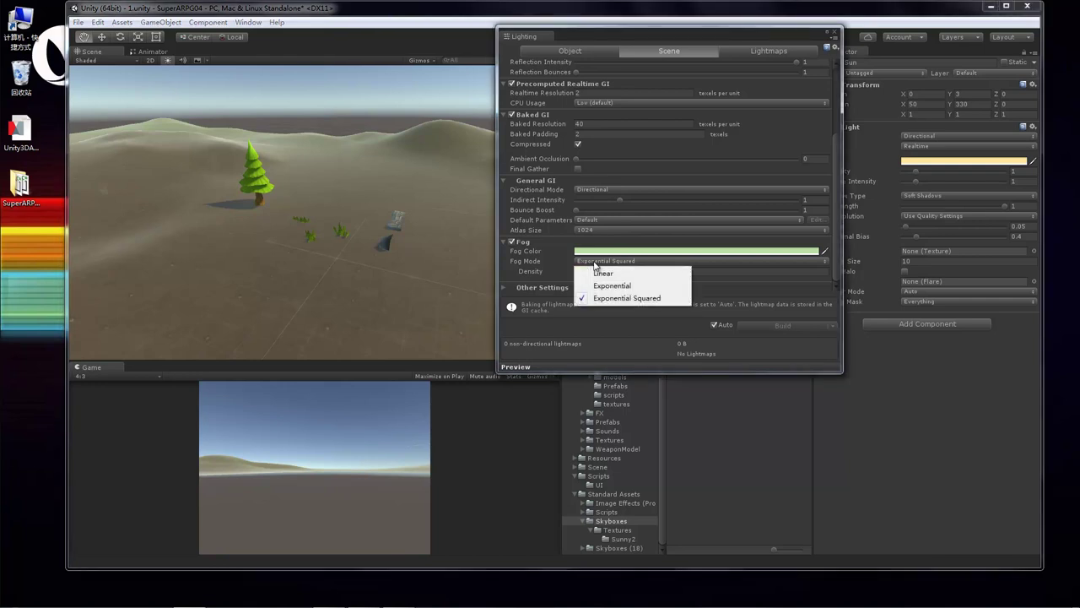
left_click(604, 273)
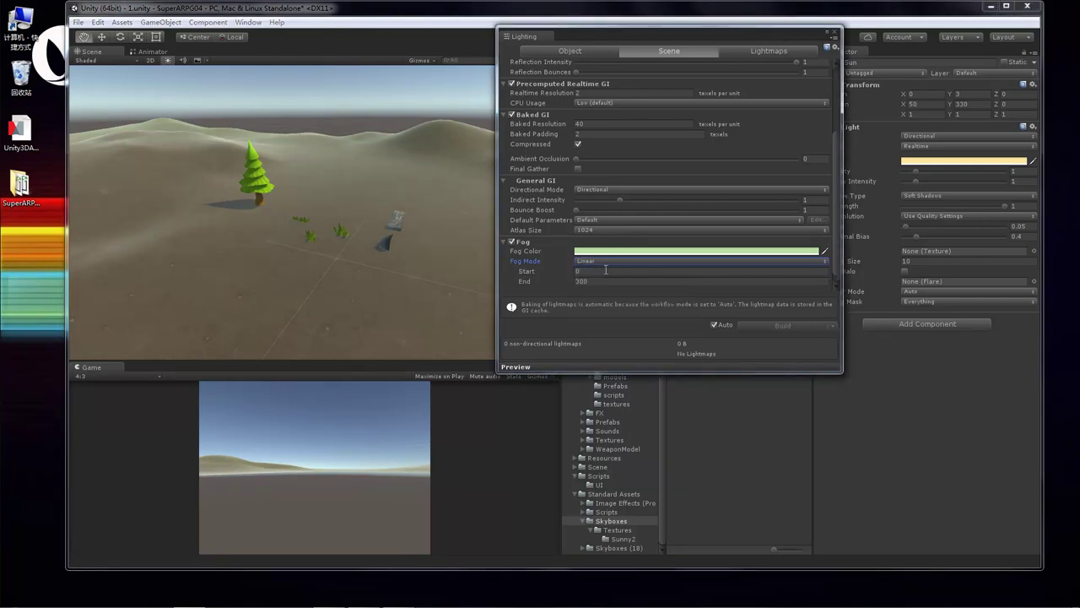
left_click(607, 271)
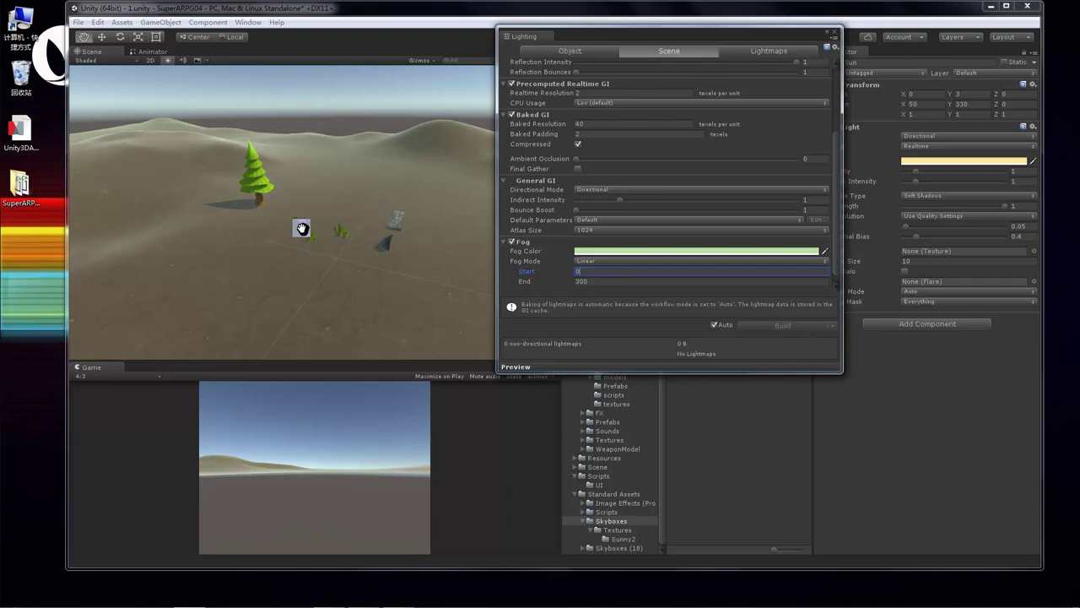
key("Tab")
type("75")
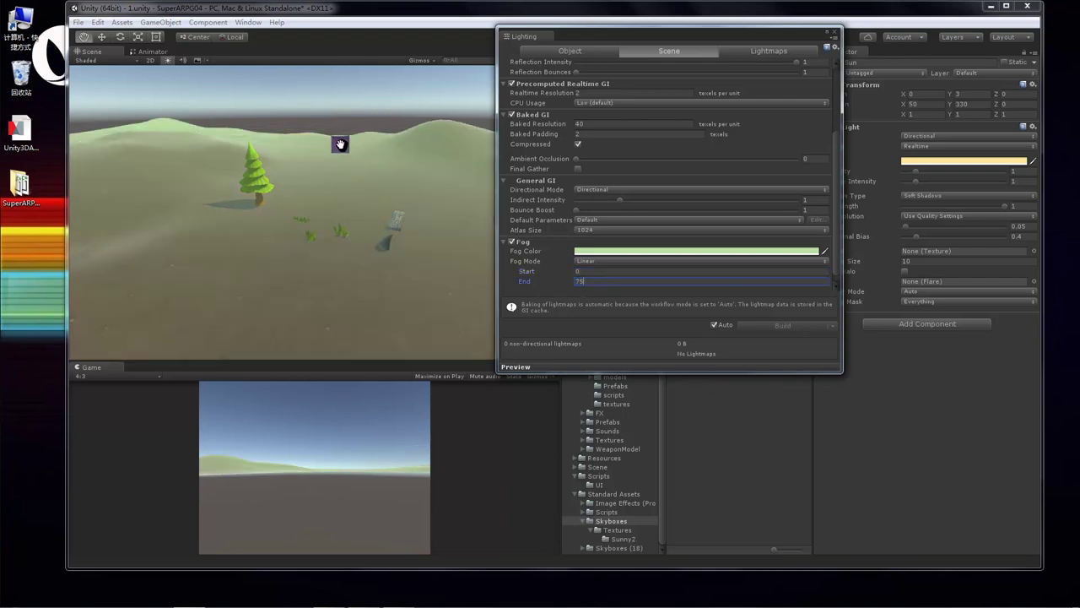
Step: Examine the fog up close around the tree, grass and rocks, and close the Lighting window
right_click_drag(379, 166, 352, 258)
scroll(355, 211, "up", 3)
key("s")
scroll(338, 245, "up", 3)
scroll(367, 225, "up", 2)
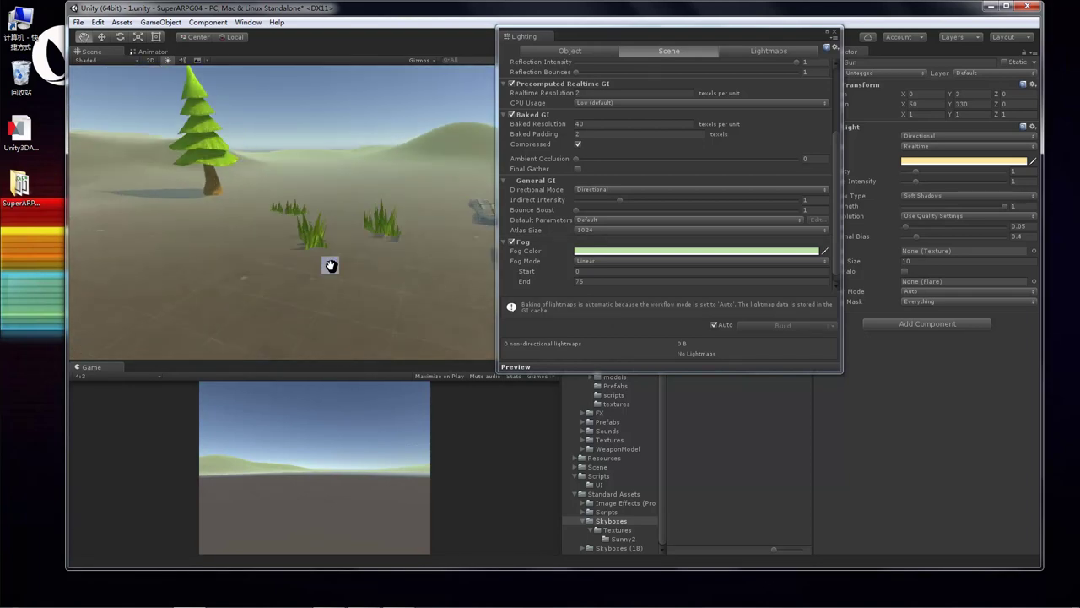
left_click_drag(361, 229, 309, 253)
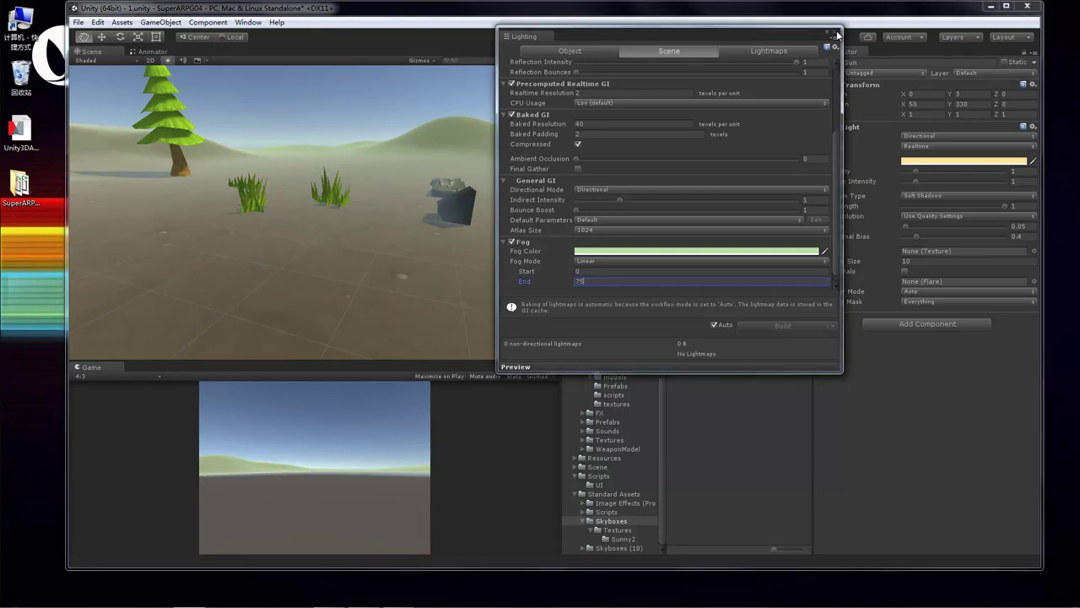
left_click(835, 33)
left_click(658, 182)
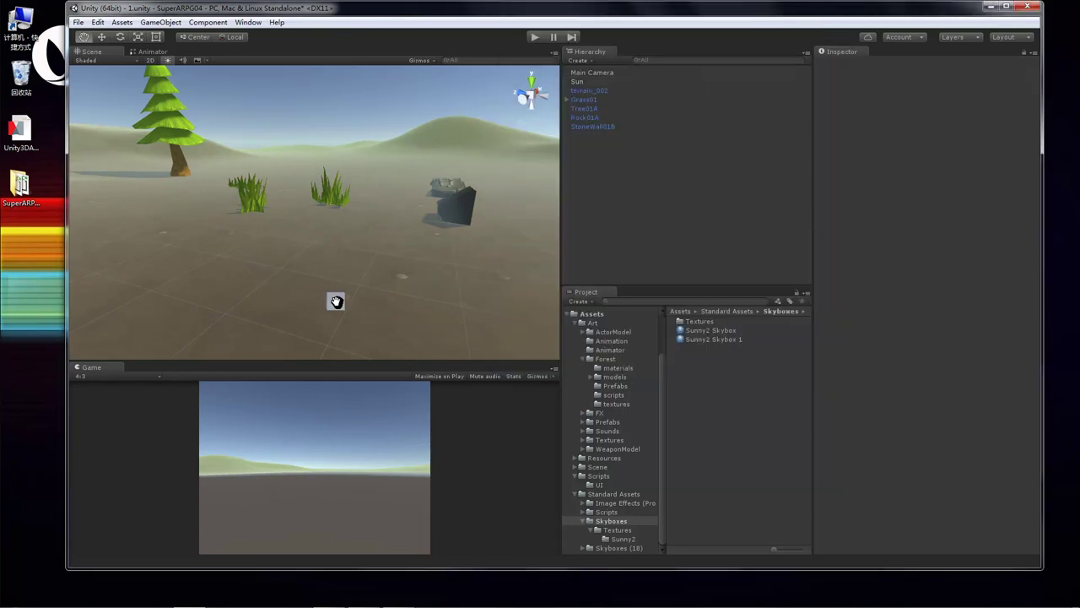
Step: Review the properties of the terrain, grass, tree and Main Camera, and check the Sun's light color
left_click(592, 91)
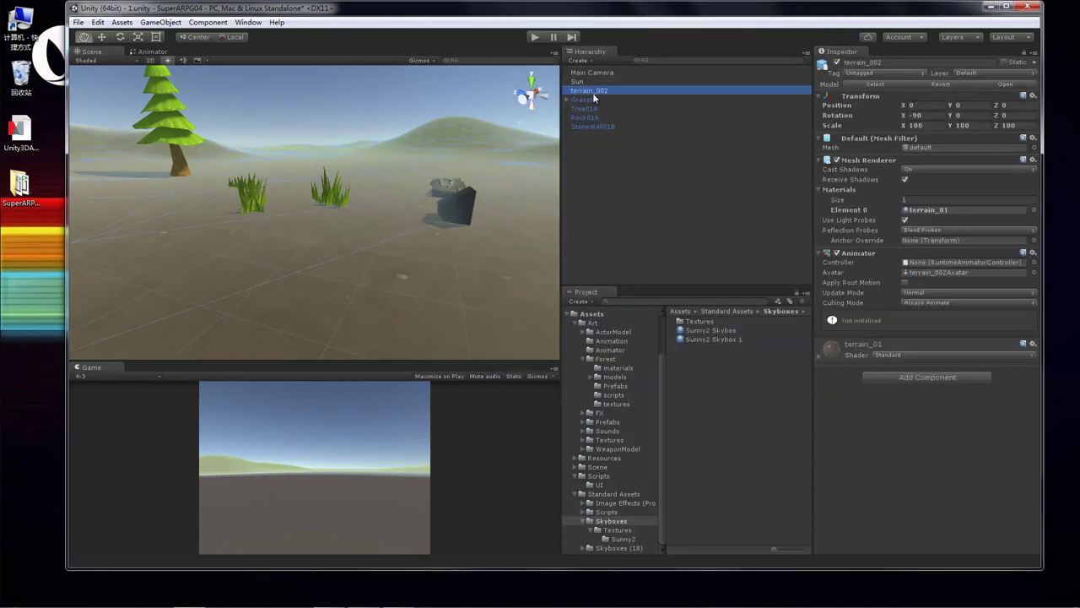
left_click(591, 99)
left_click(595, 109)
left_click(589, 73)
left_click(579, 81)
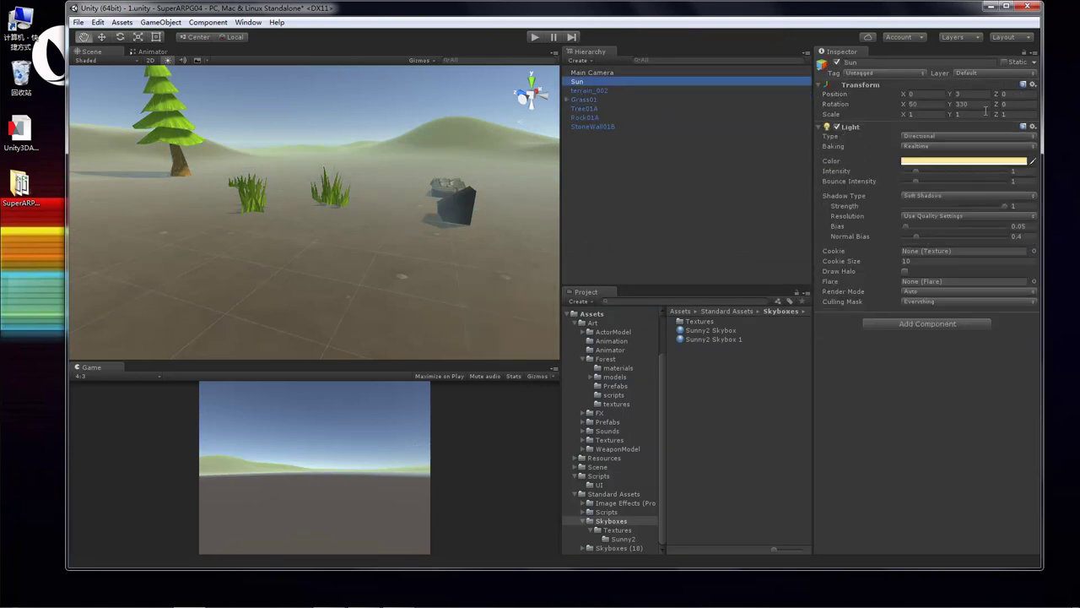
left_click(928, 160)
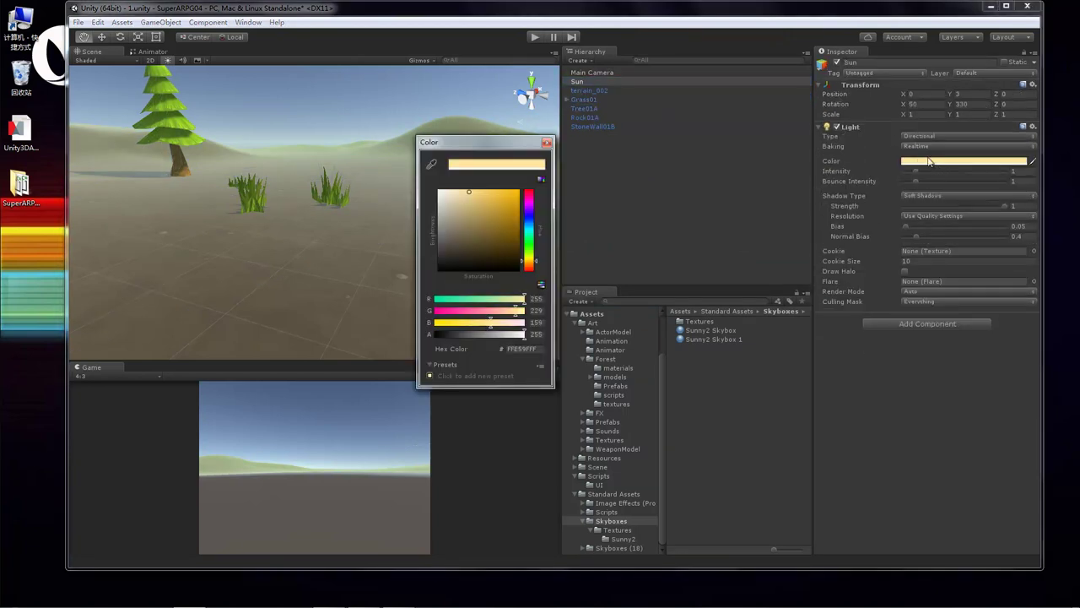
left_click(547, 142)
left_click(573, 172)
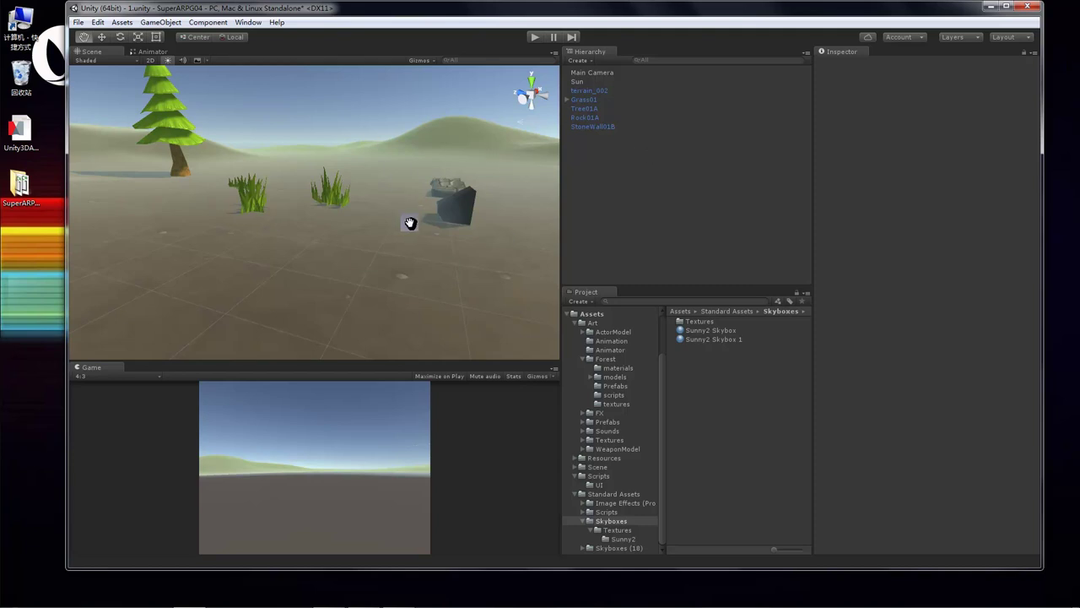
Step: Add the Bushes01A and Fence01B prefabs from the Forest Prefabs folder to the scene
left_click_drag(366, 220, 389, 274)
left_click(615, 386)
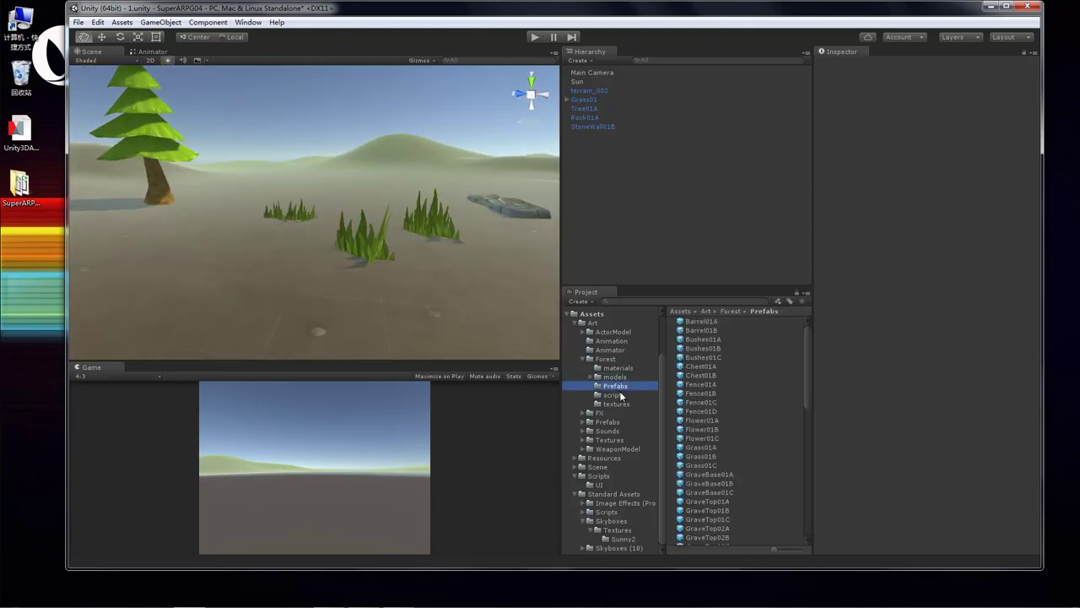
left_click_drag(705, 340, 634, 214)
left_click_drag(701, 393, 429, 116)
Step: Open Scene_Forest from the Scene folder, saving the changes to scene 1, and look over the forest layout
left_click(603, 457)
left_click(597, 467)
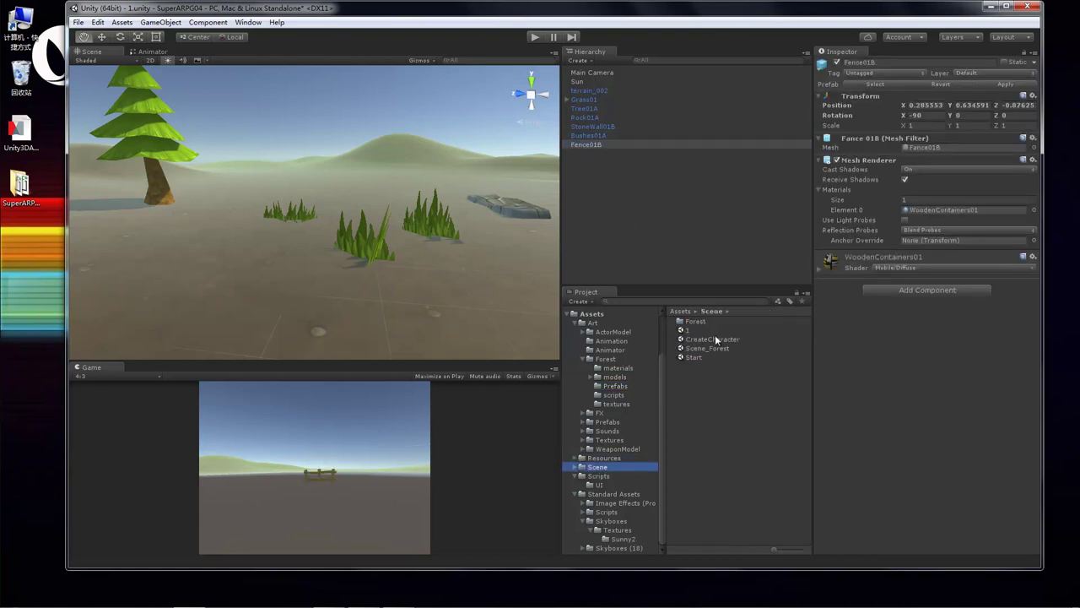
double_click(706, 349)
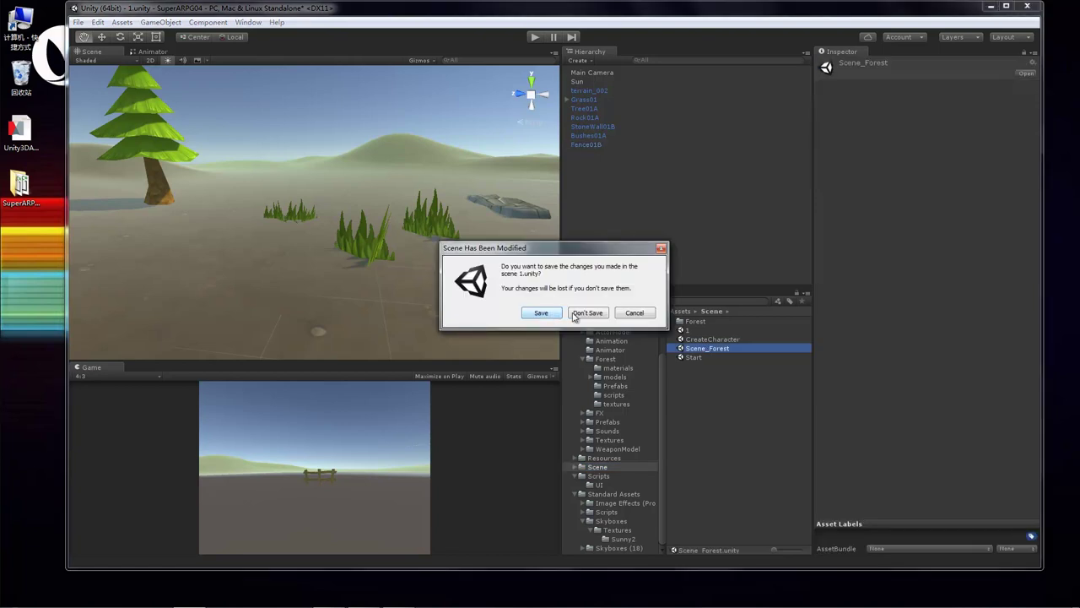
left_click(545, 313)
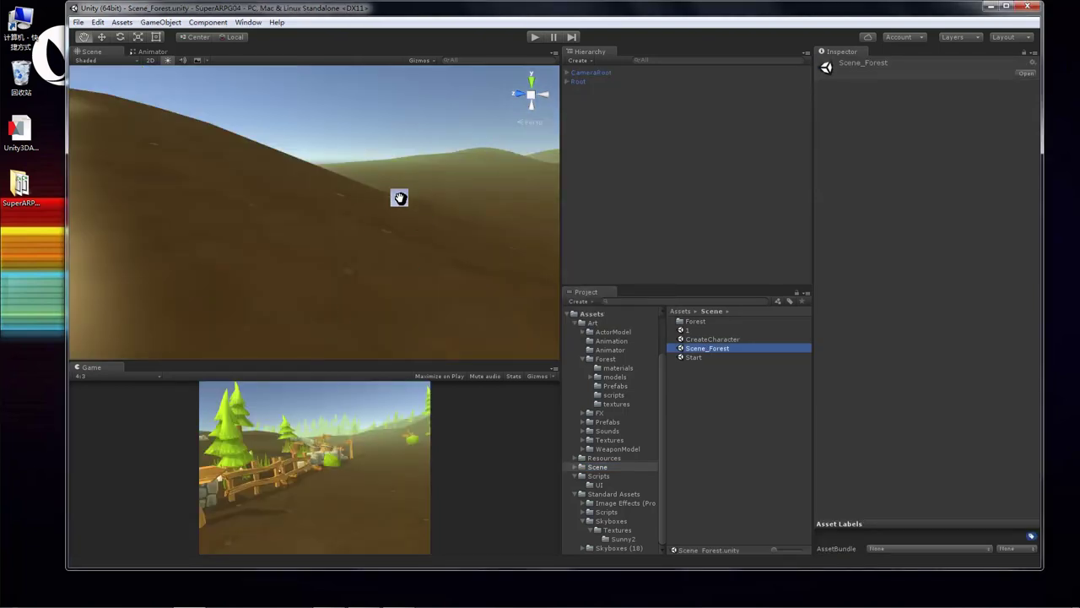
left_click_drag(267, 161, 340, 329)
Step: Reopen scene 1 from the Scene folder
left_click(701, 363)
left_click(698, 358)
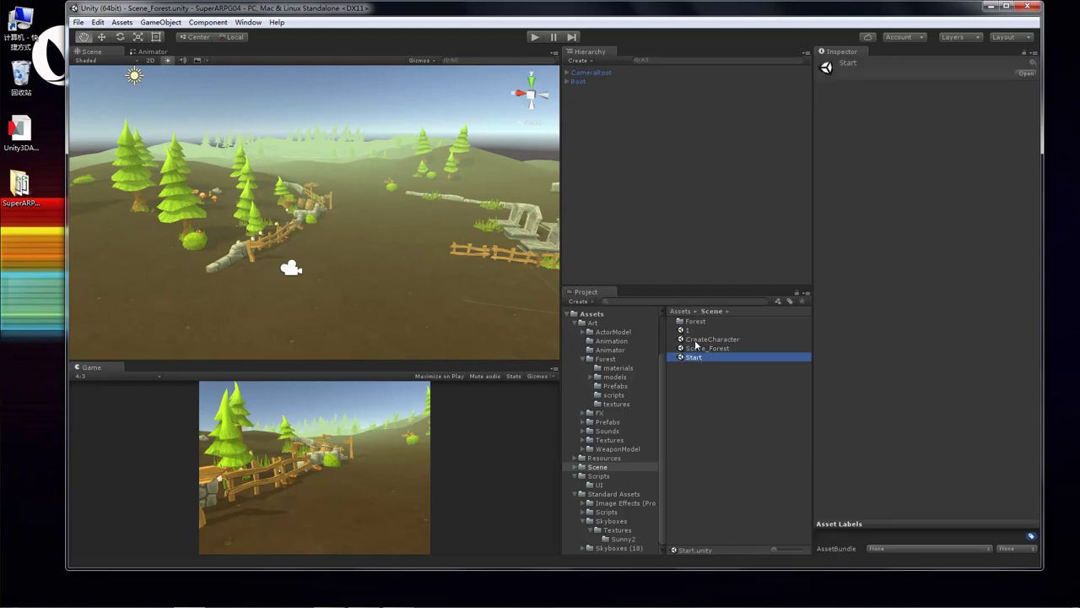
double_click(688, 330)
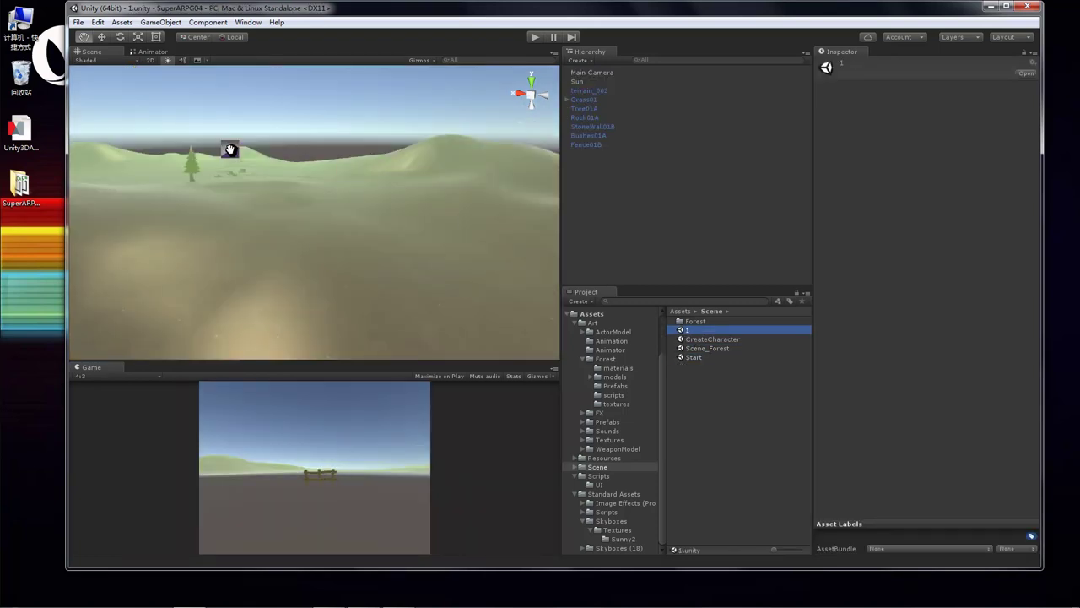
mouse_move(362, 205)
left_mouse_down()
mouse_move(350, 234)
mouse_move(307, 263)
mouse_move(315, 160)
mouse_move(366, 222)
mouse_move(360, 211)
mouse_move(381, 211)
left_mouse_up()
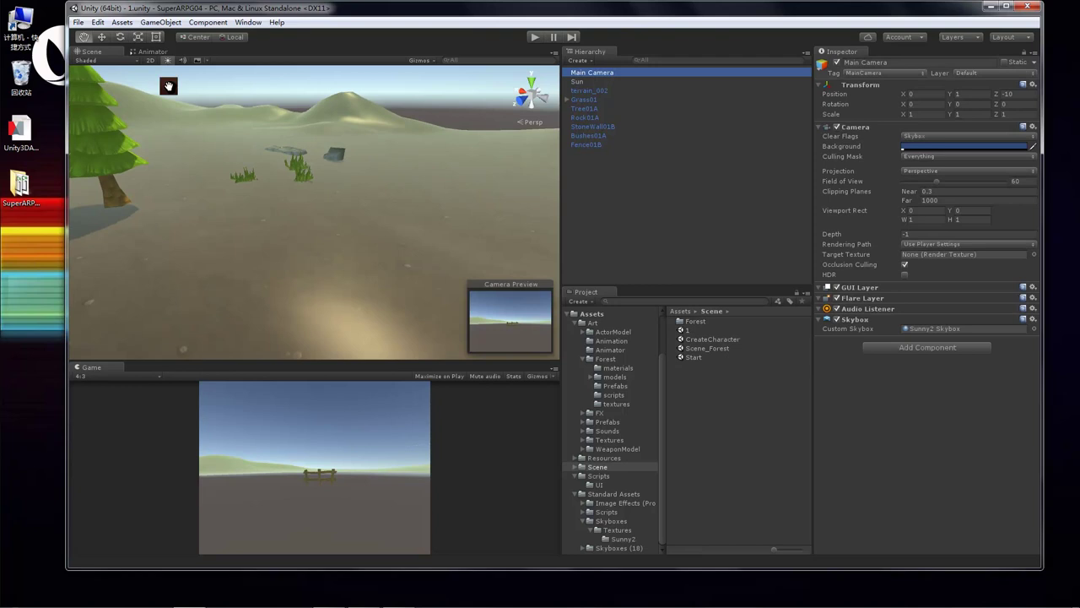
Step: Rotate the Main Camera freely in the scene with the Rotate tool
key("f")
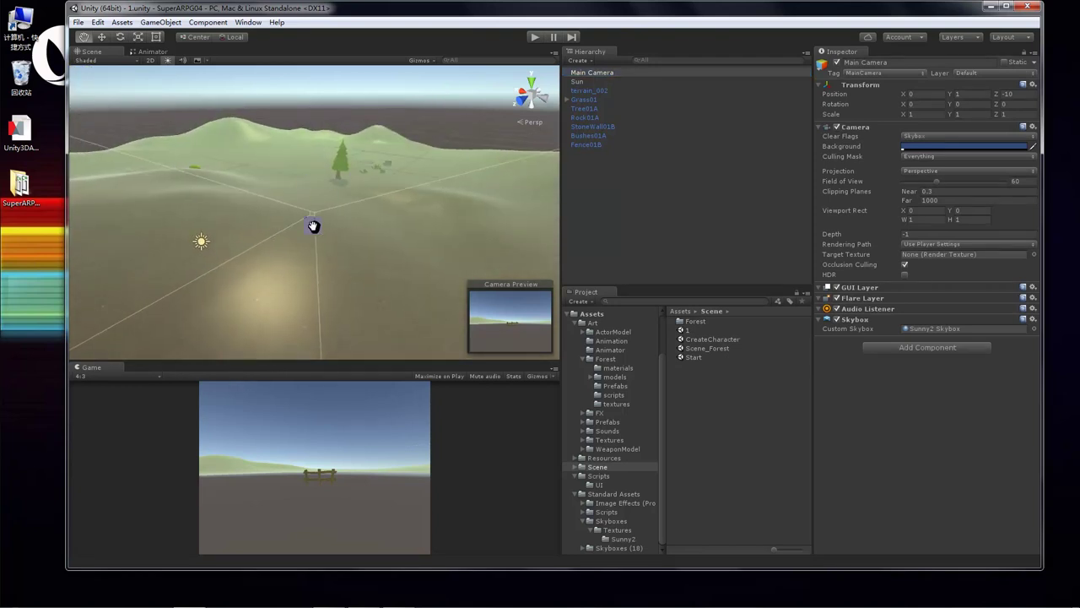
key("r")
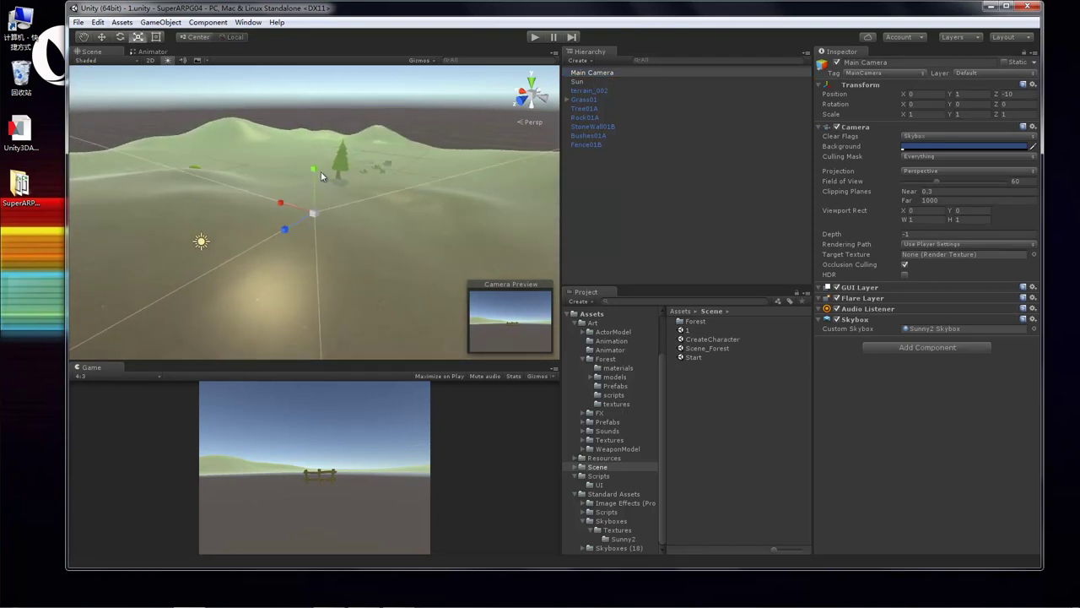
key("e")
left_click_drag(325, 160, 456, 149)
mouse_move(320, 225)
left_mouse_down()
mouse_move(321, 173)
mouse_move(297, 238)
mouse_move(330, 264)
mouse_move(305, 194)
mouse_move(319, 216)
left_mouse_up()
Step: Create a new C# script named LookAt in the Scripts folder
left_click(732, 516)
left_click(599, 475)
right_click(704, 385)
mouse_move(760, 392)
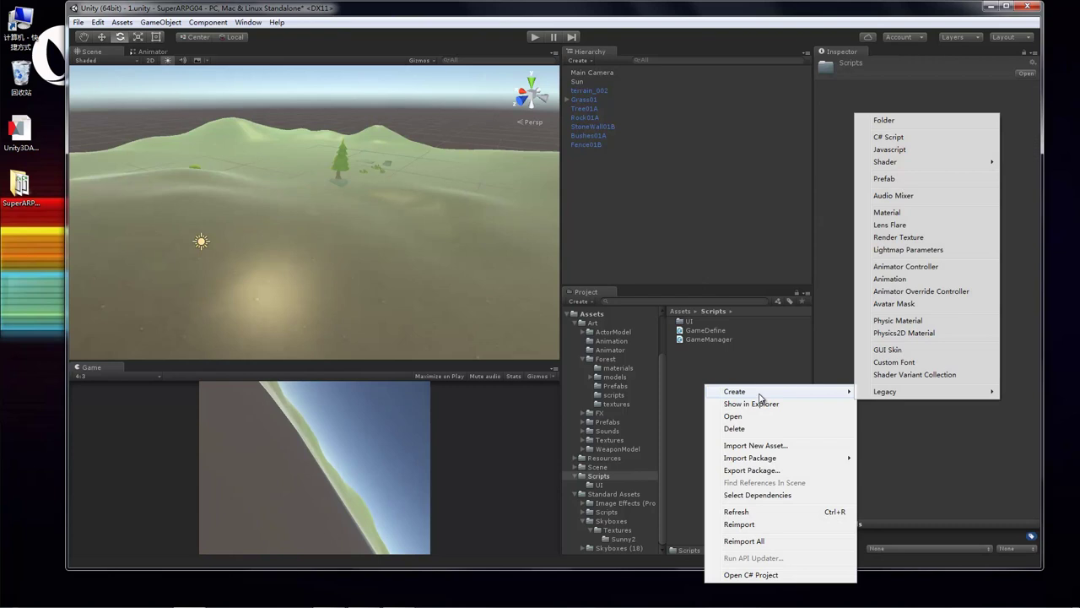
left_click(908, 137)
type("LookAt")
key("Return")
left_click(726, 389)
Step: Open the LookAt script in Visual Studio and replace the initialization comment with the field declaration "public Transform target;"
double_click(707, 348)
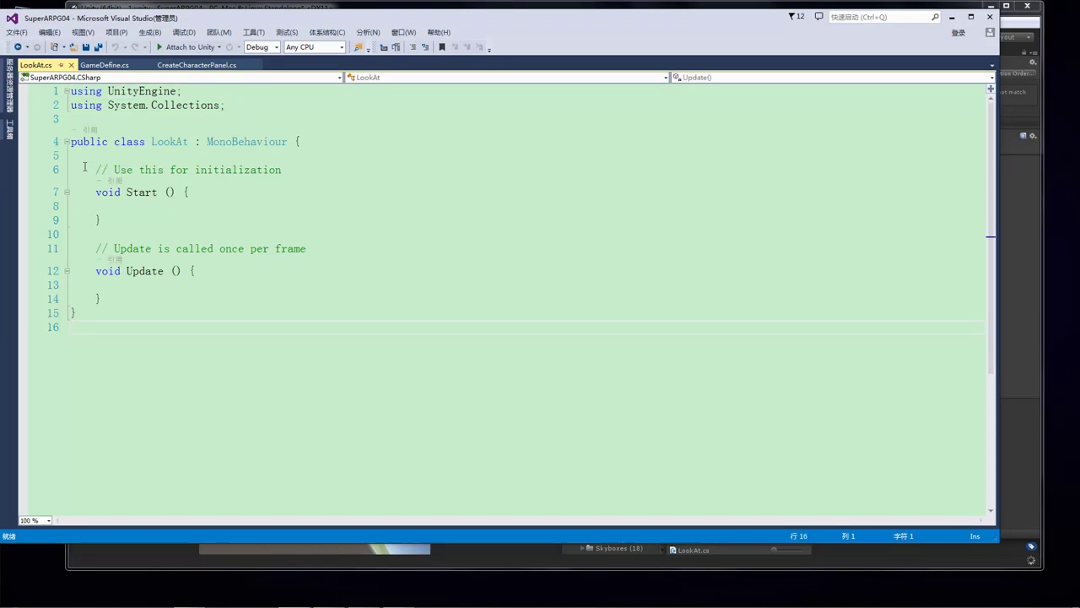
left_click_drag(85, 167, 285, 170)
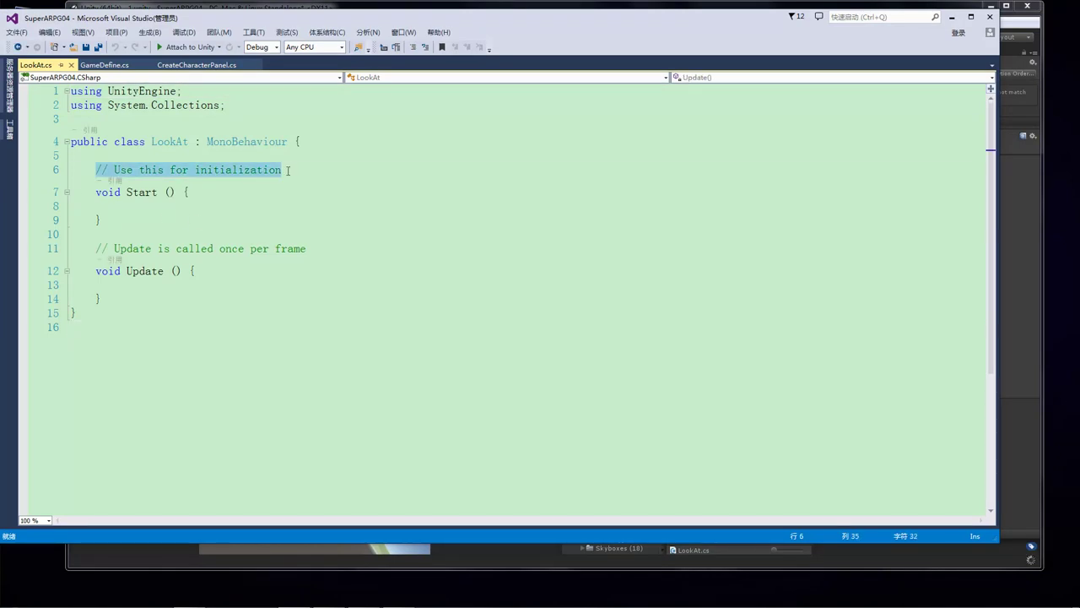
key("BackSpace")
type("public")
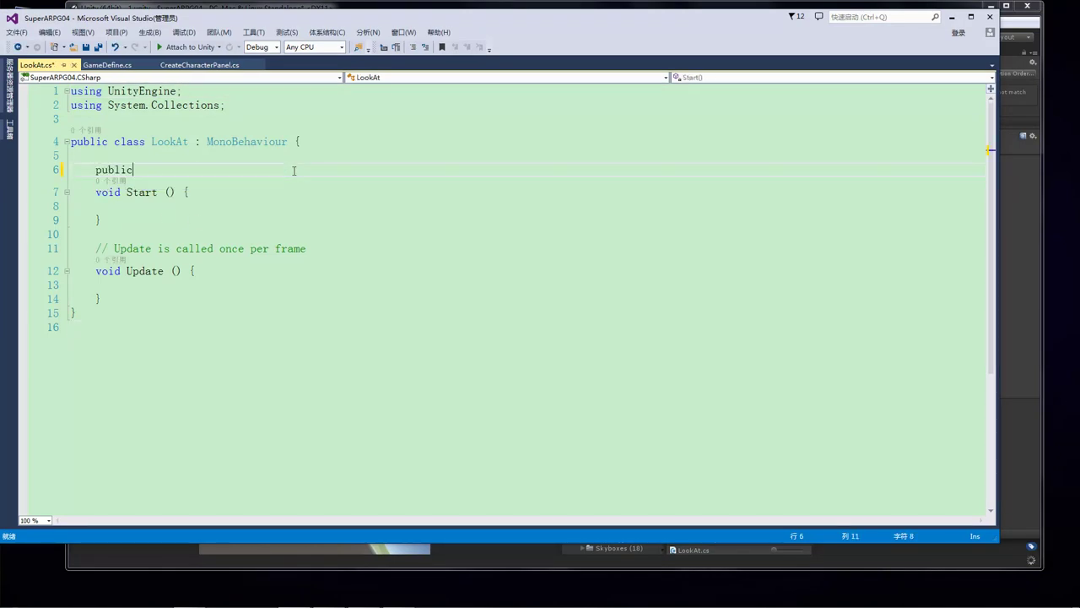
type(" Transform target;")
Step: Add the condition "if(target == null)" inside the Update method of the LookAt script
left_click(222, 237)
left_click(165, 284)
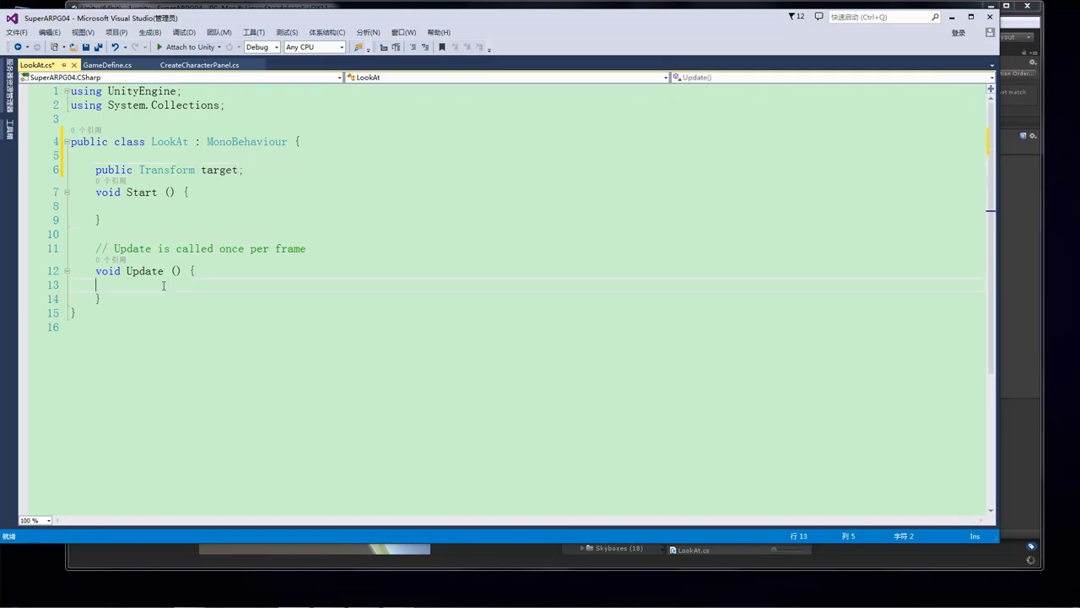
key("Return")
left_click(164, 285)
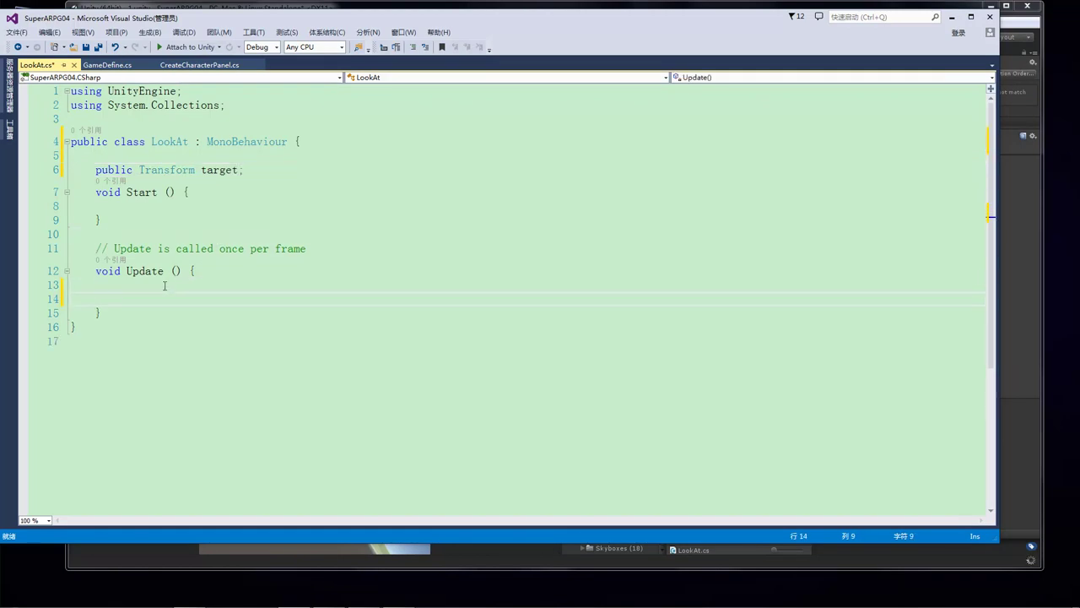
type("if")
type("(target ")
type("== null)")
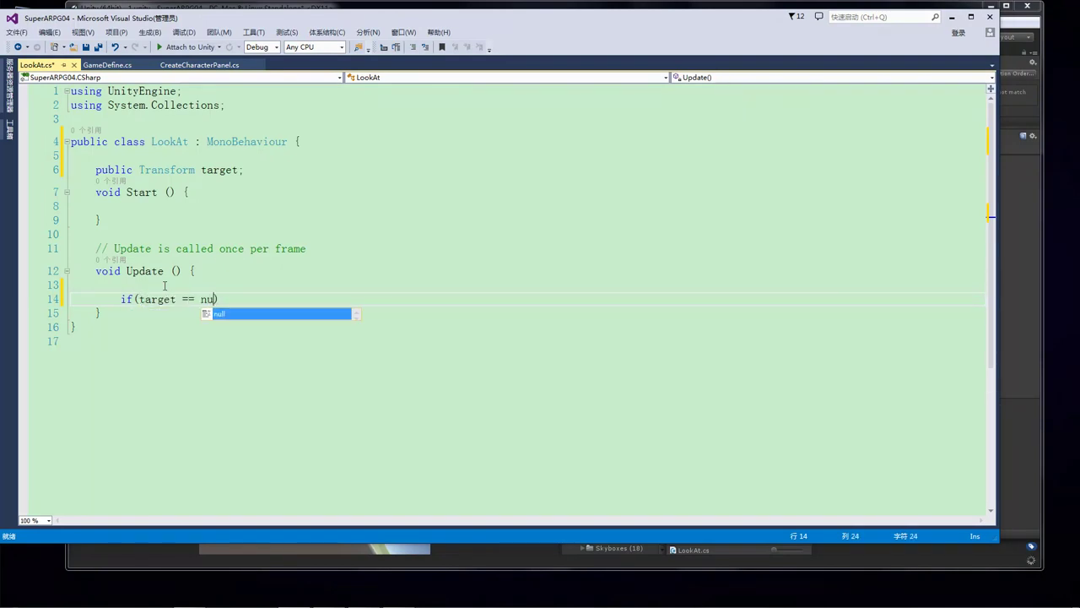
key("Return")
key("Return")
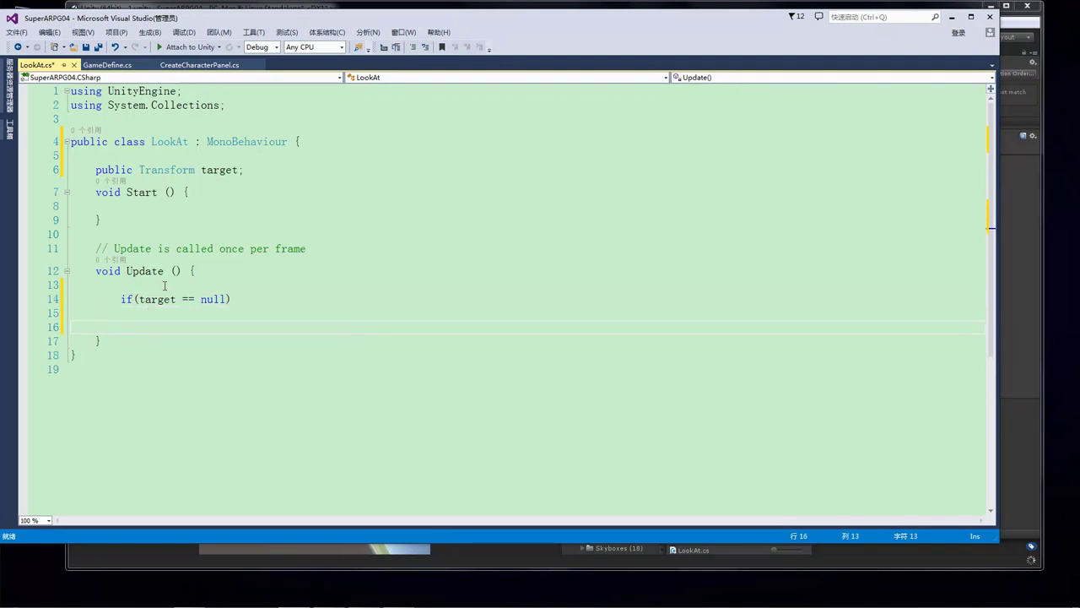
Step: Give the null check a braced body containing "return;" and start a new line below it
key("Up")
type("{")
key("Return")
type("return;")
key("Down")
key("Return")
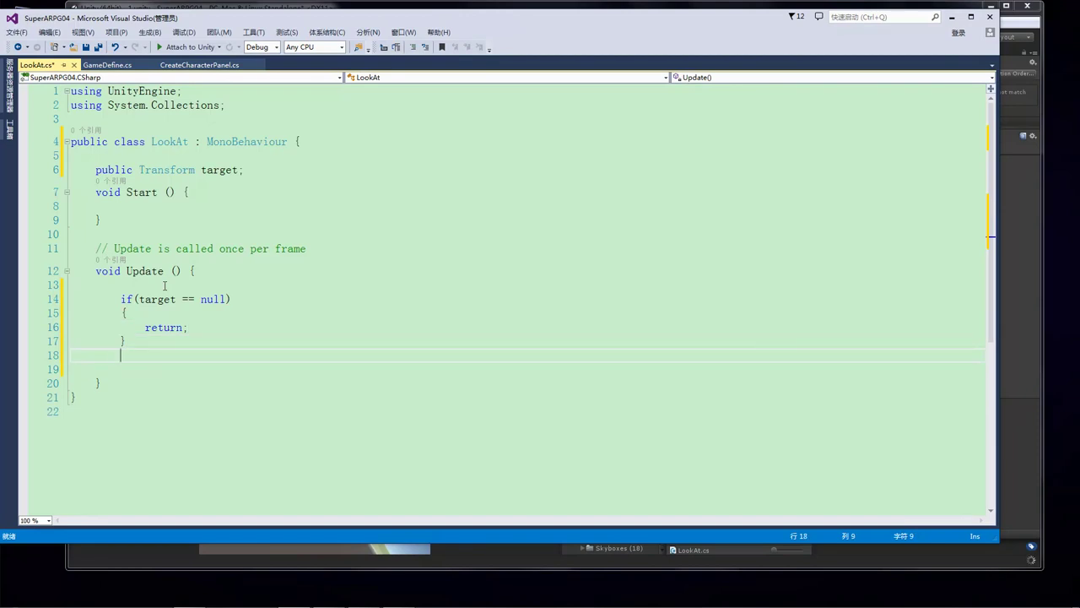
Step: Add "transform.LookAt(target);" below the null check, save the script and close Visual Studio to return to Unity
type("transform.")
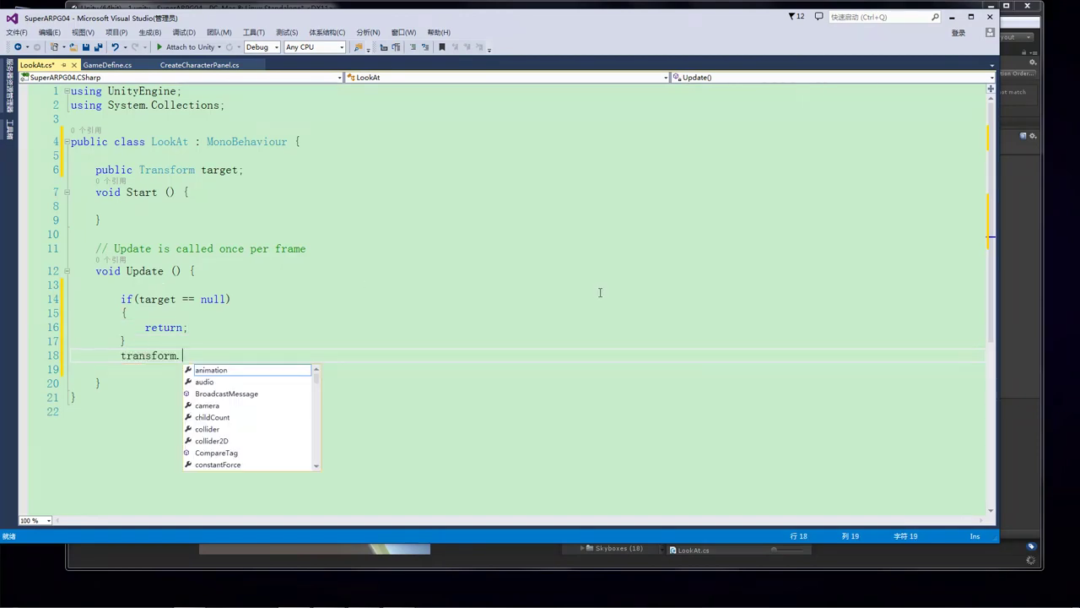
type("look")
key("Return")
key("Return")
type("(")
key("BackSpace")
key("BackSpace")
type("(tar")
type("get)")
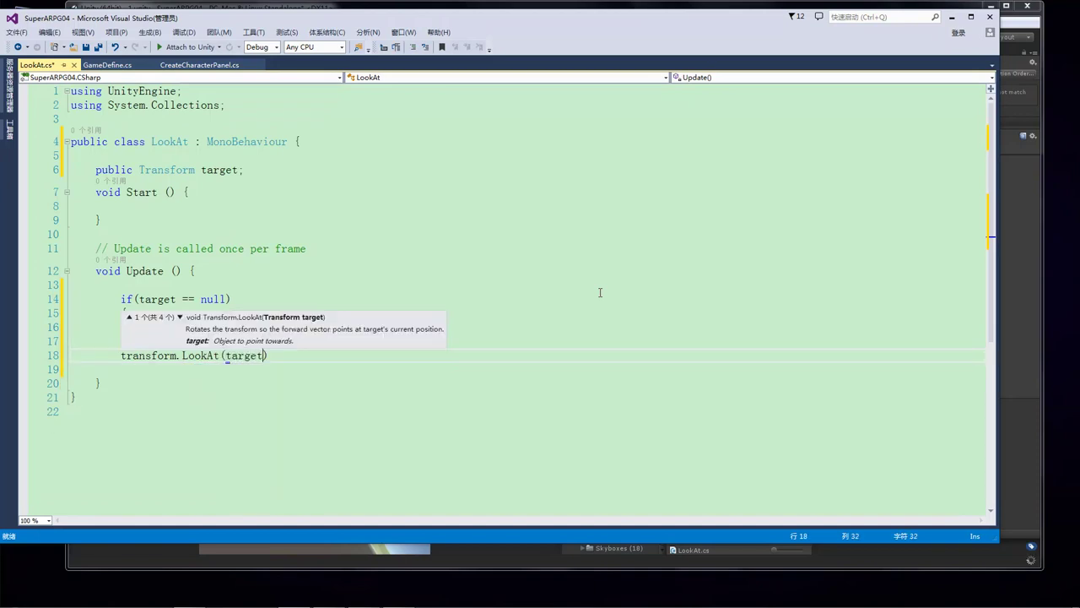
type(";")
key("ctrl+s")
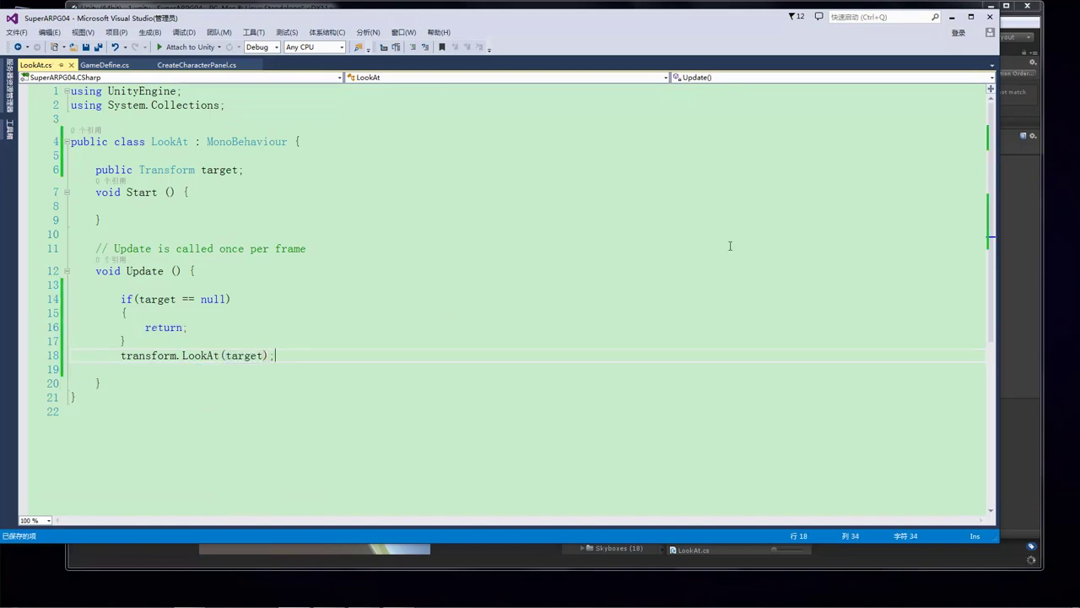
left_click(989, 17)
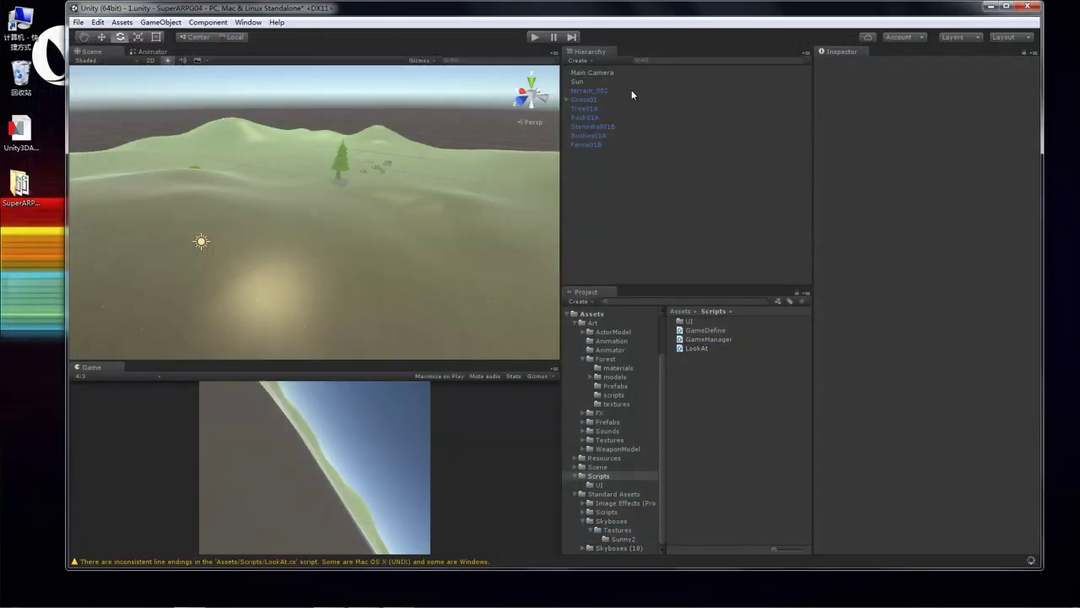
Step: Add the Look At script as a component of the Main Camera
left_click(609, 74)
left_click(922, 347)
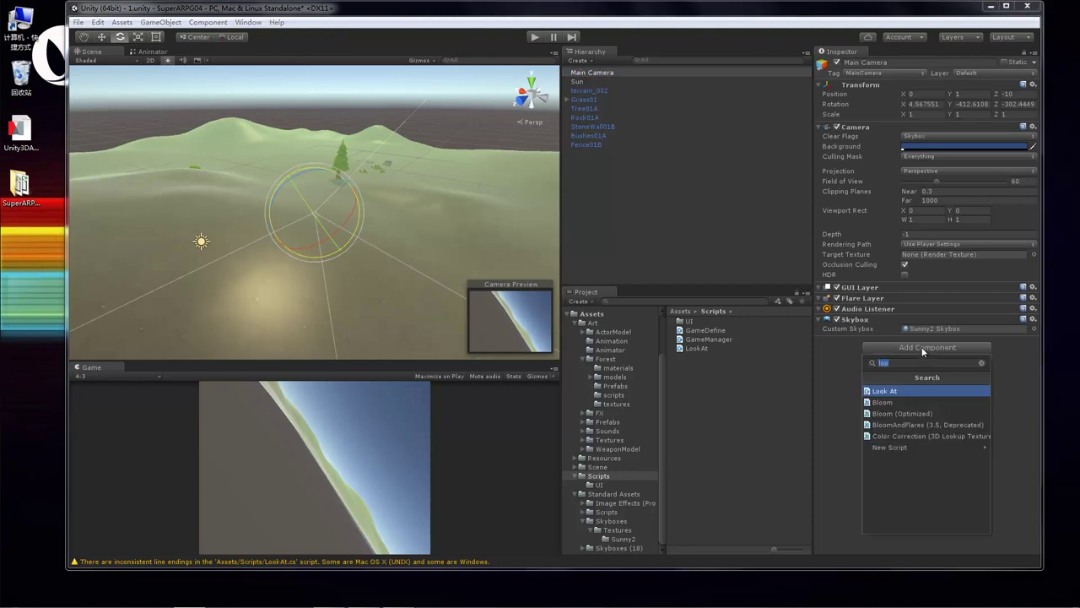
key("Return")
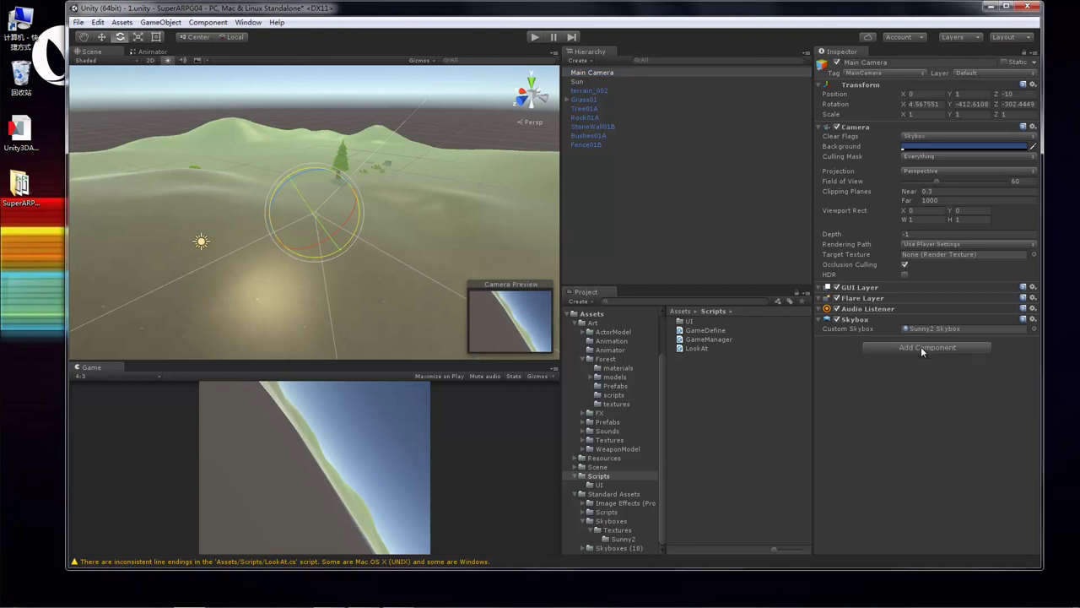
Step: Assign Grass01 as the Target of the Main Camera's Look At script
scroll(408, 158, "up", 5)
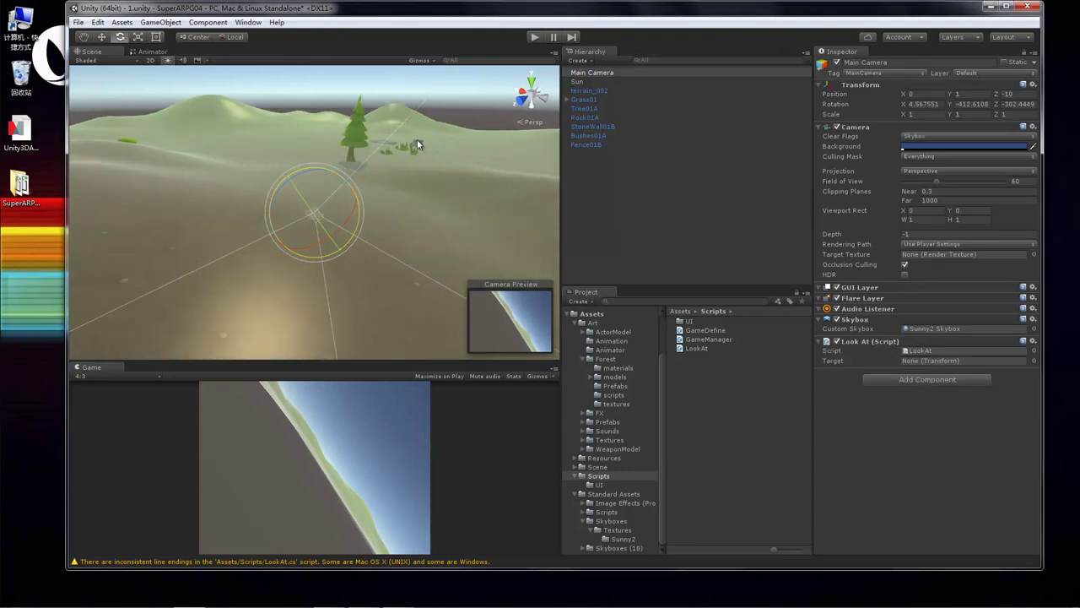
left_click(80, 37)
left_click_drag(398, 212, 268, 290)
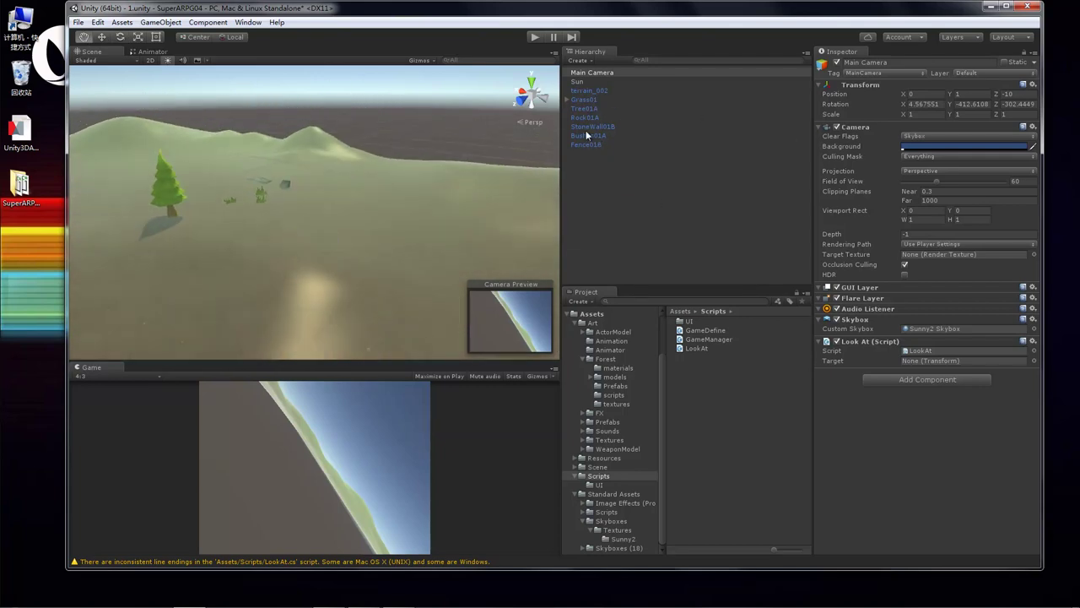
left_click_drag(588, 102, 934, 361)
Step: Enter play mode and move the Main Camera freely across the terrain
left_click(536, 38)
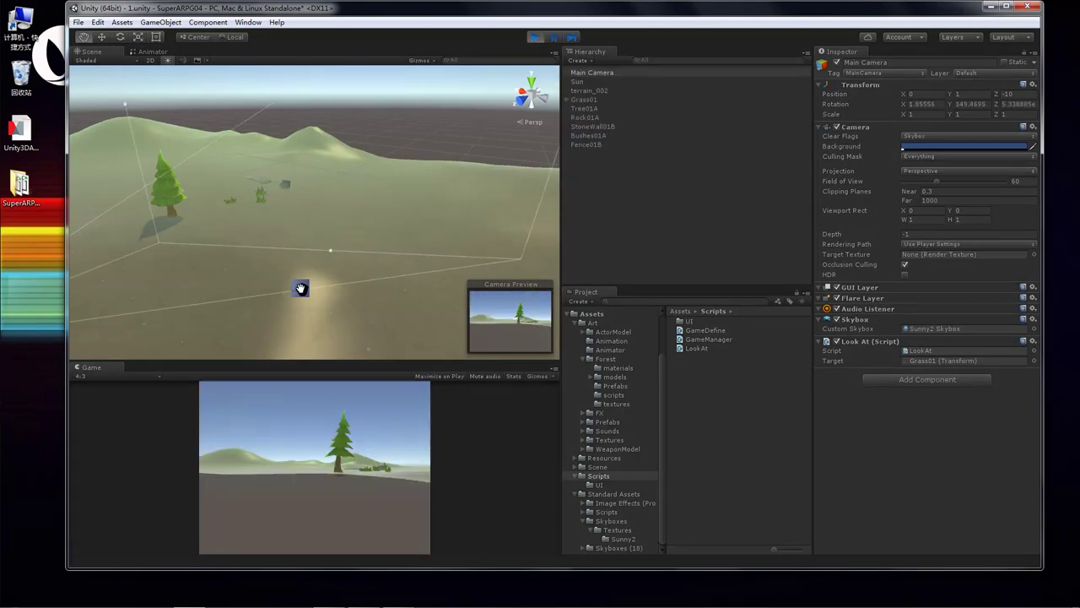
left_click_drag(287, 198, 235, 218)
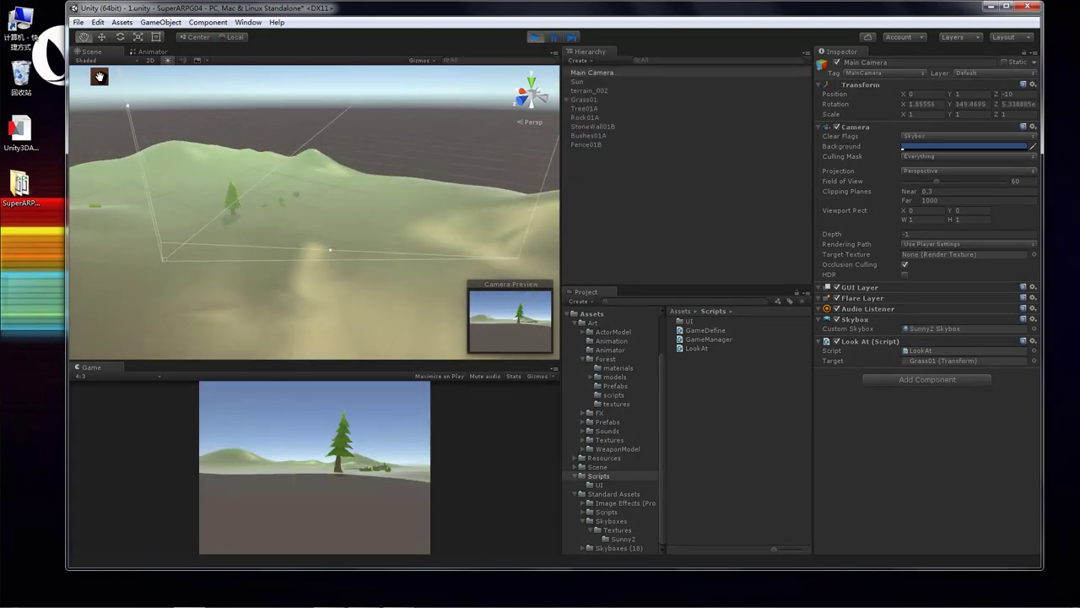
left_click(101, 37)
left_click_drag(181, 247, 284, 258)
Step: Move the Main Camera to about X -4.31, Y 2.24, Z -23.83 facing the grass, and enlarge the Game view
left_click(83, 37)
left_click_drag(344, 225, 293, 212, "alt")
key("w")
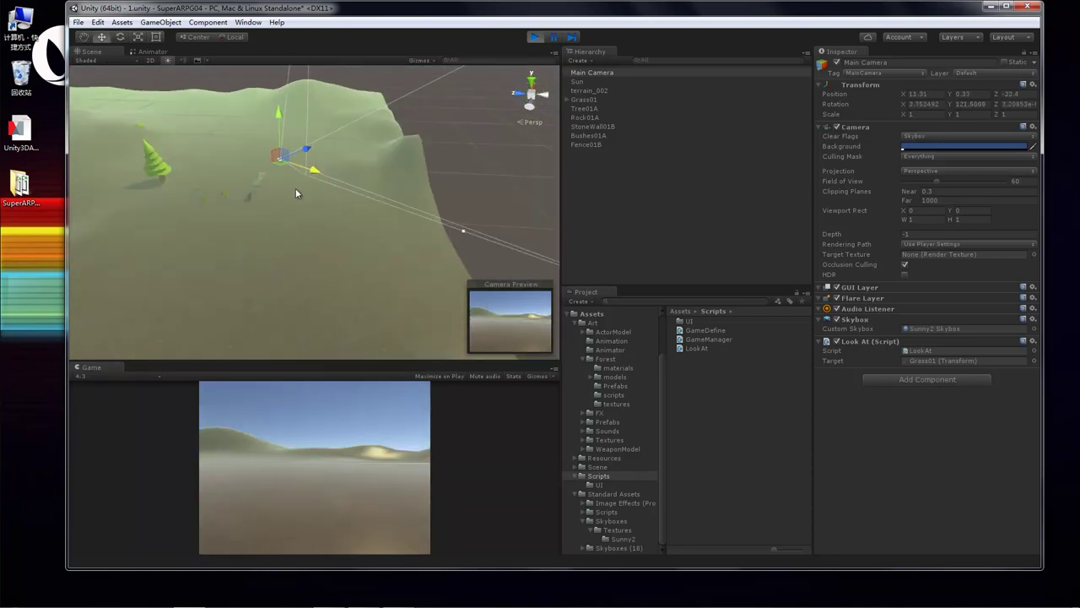
left_click_drag(306, 175, 215, 200)
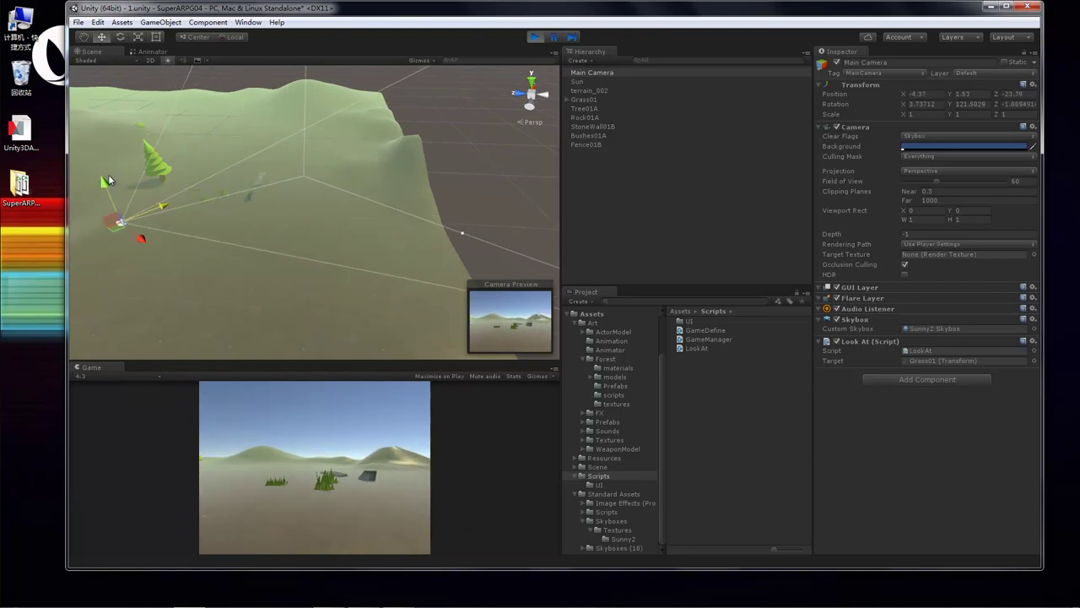
left_click_drag(103, 181, 100, 173)
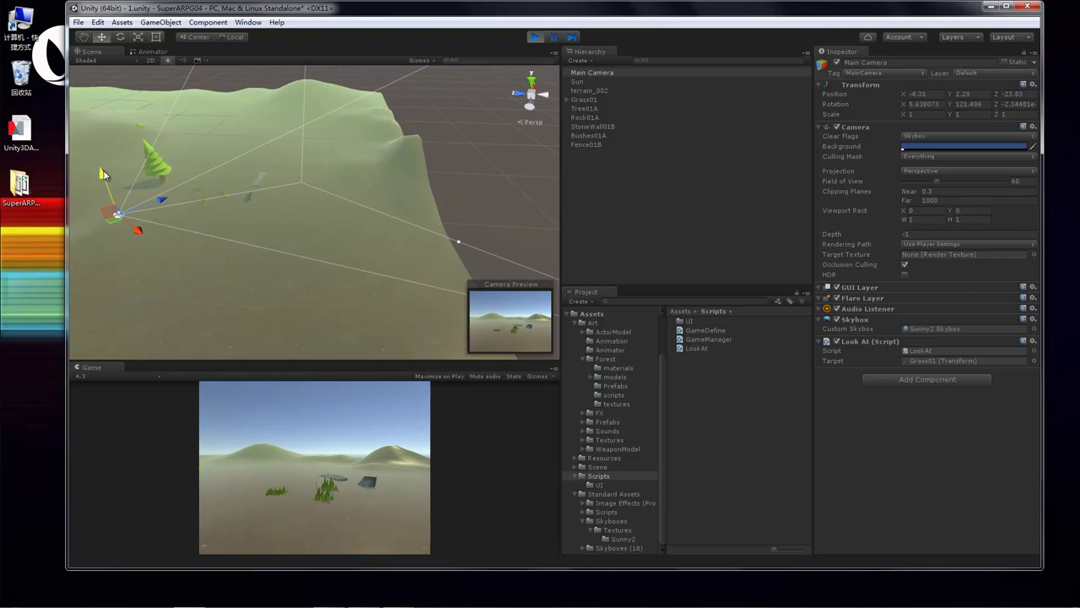
left_click_drag(343, 362, 343, 287)
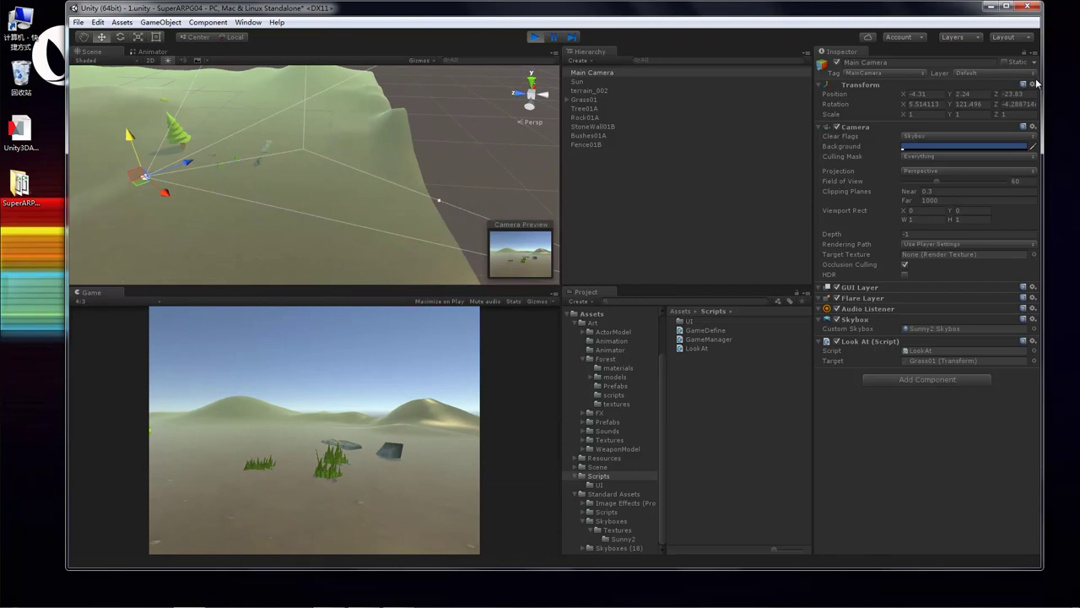
Step: Copy the Main Camera's Transform component while the scene is playing
left_click(595, 81)
left_click(593, 74)
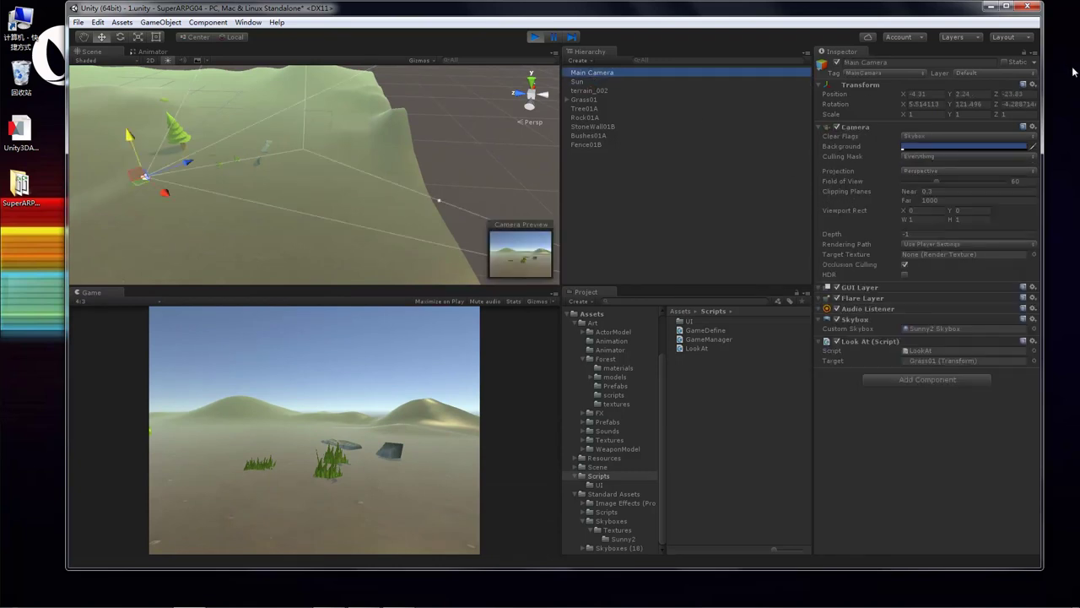
left_click(1034, 85)
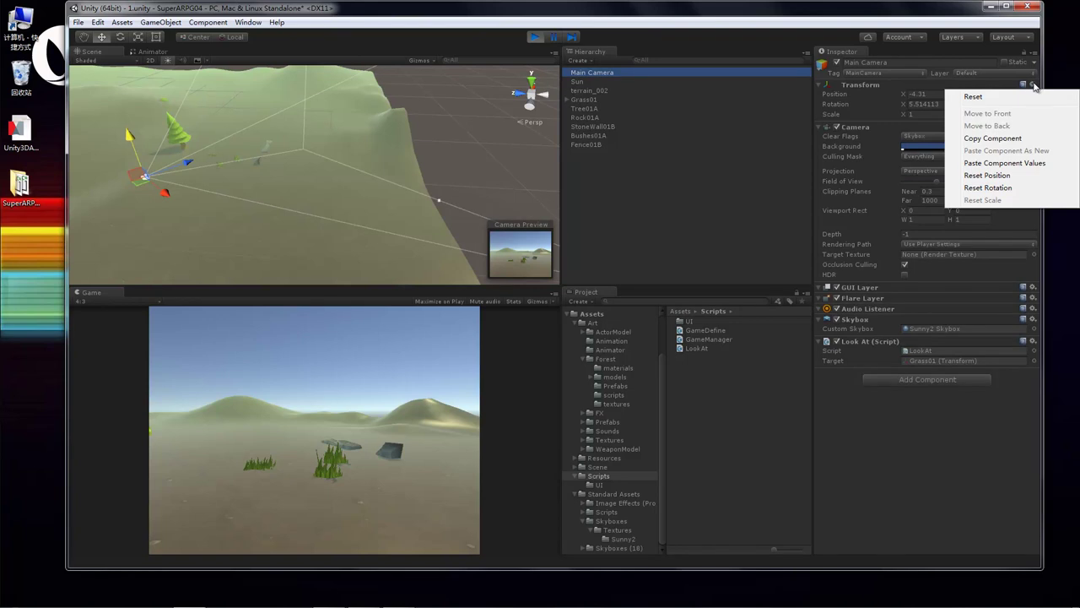
left_click(988, 139)
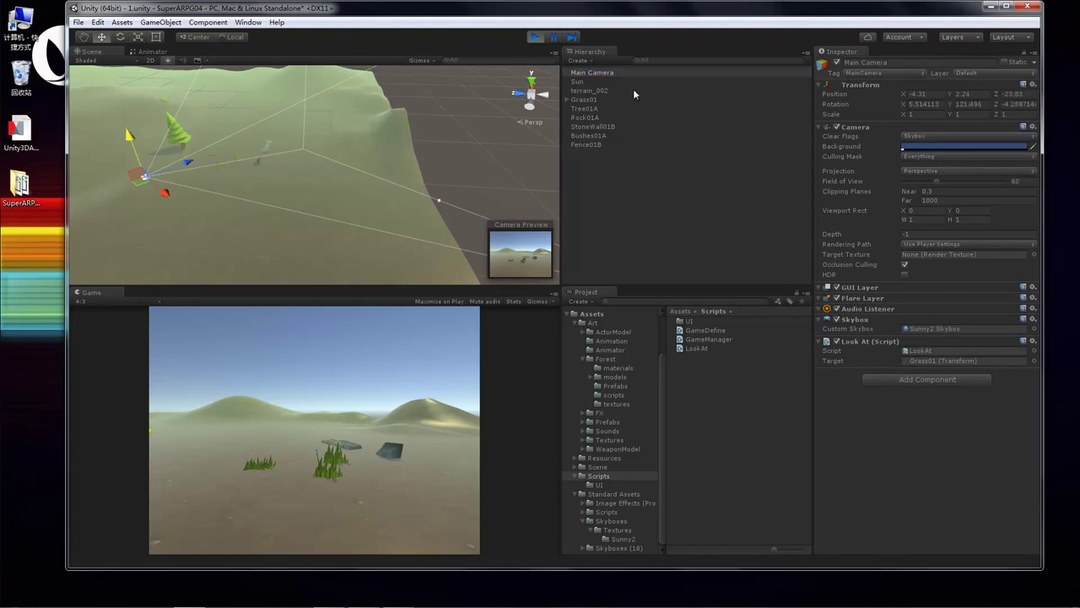
Step: Exit play mode and paste the copied Transform values onto the Main Camera
left_click(590, 101)
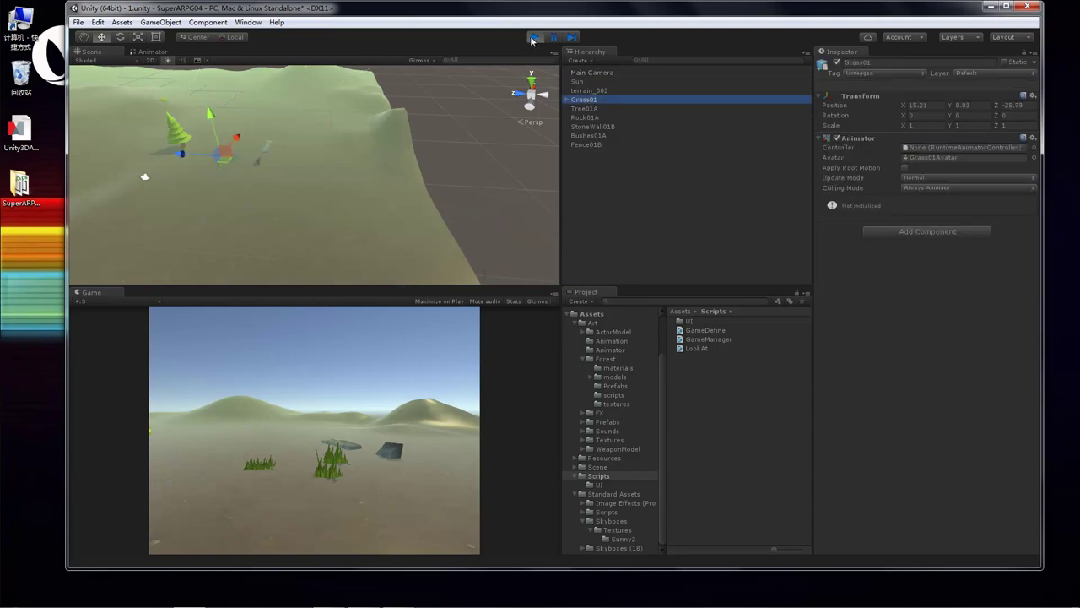
left_click(534, 37)
left_click(606, 73)
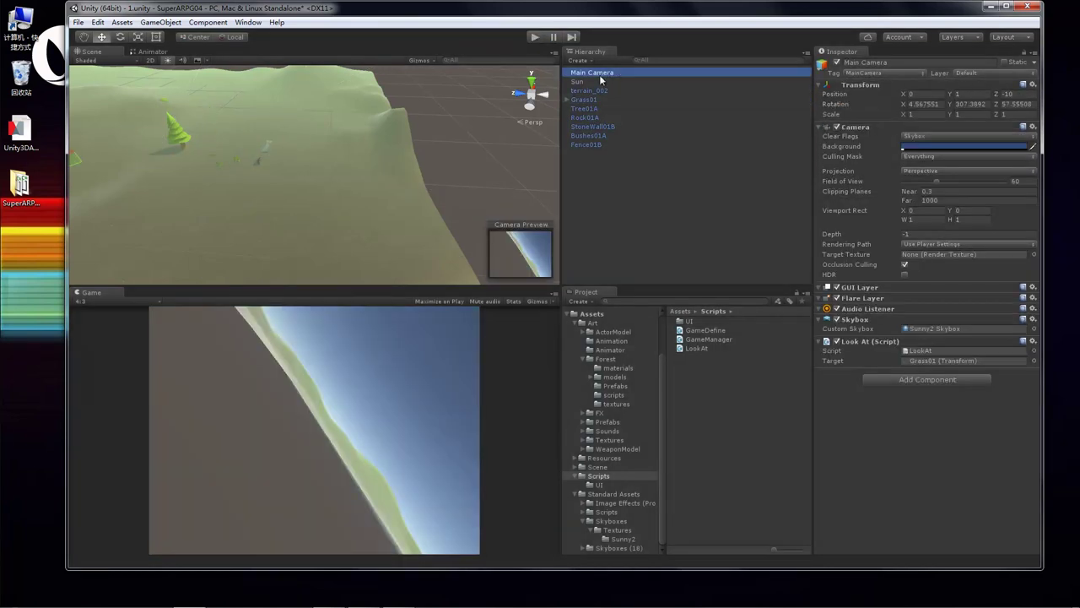
left_click(1033, 85)
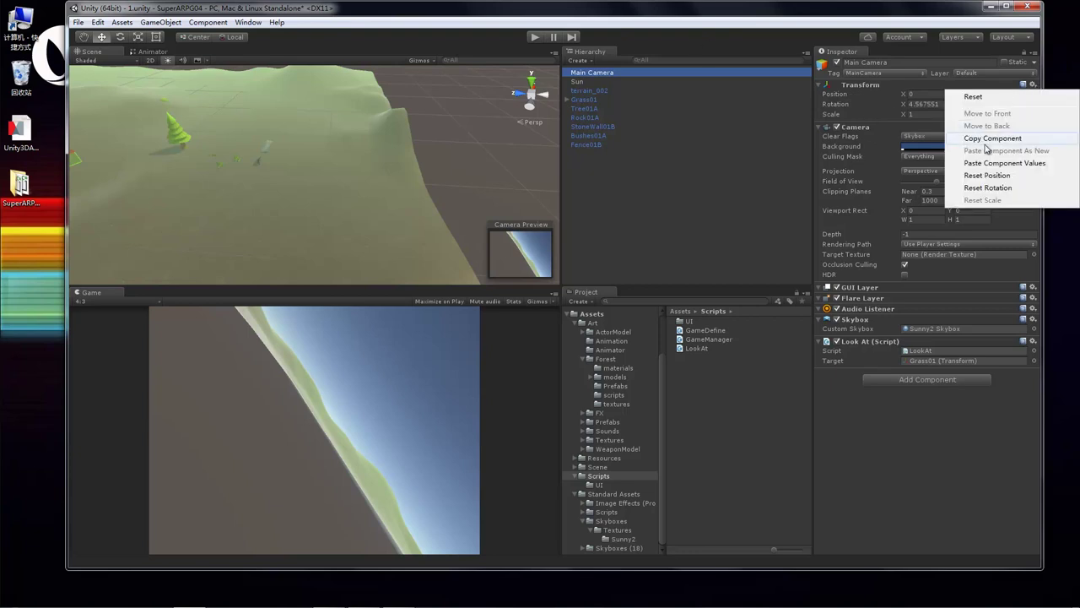
left_click(1035, 165)
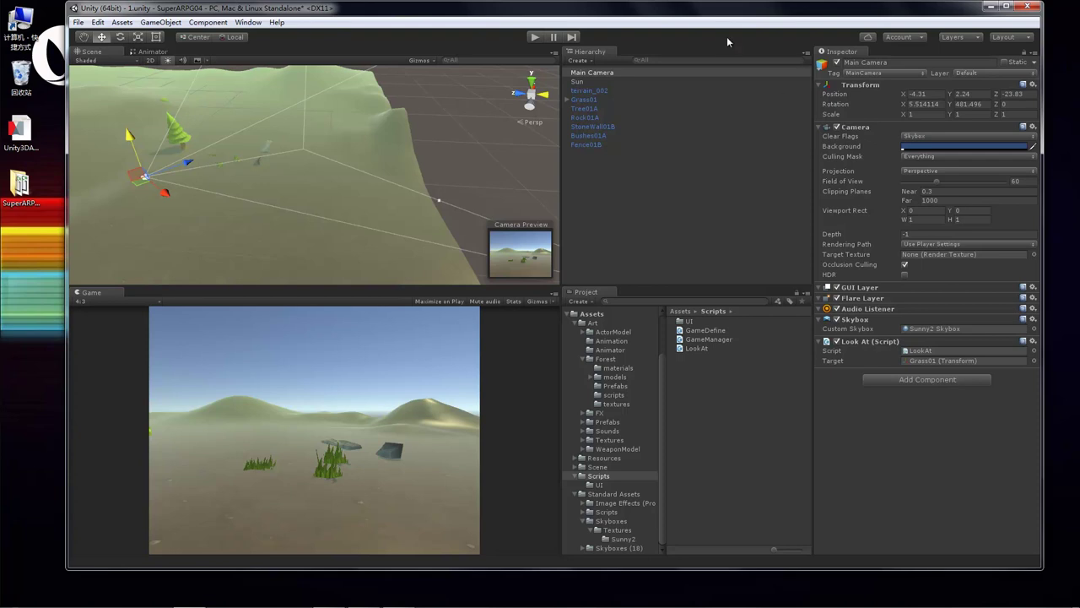
left_click(591, 89)
left_click(603, 72)
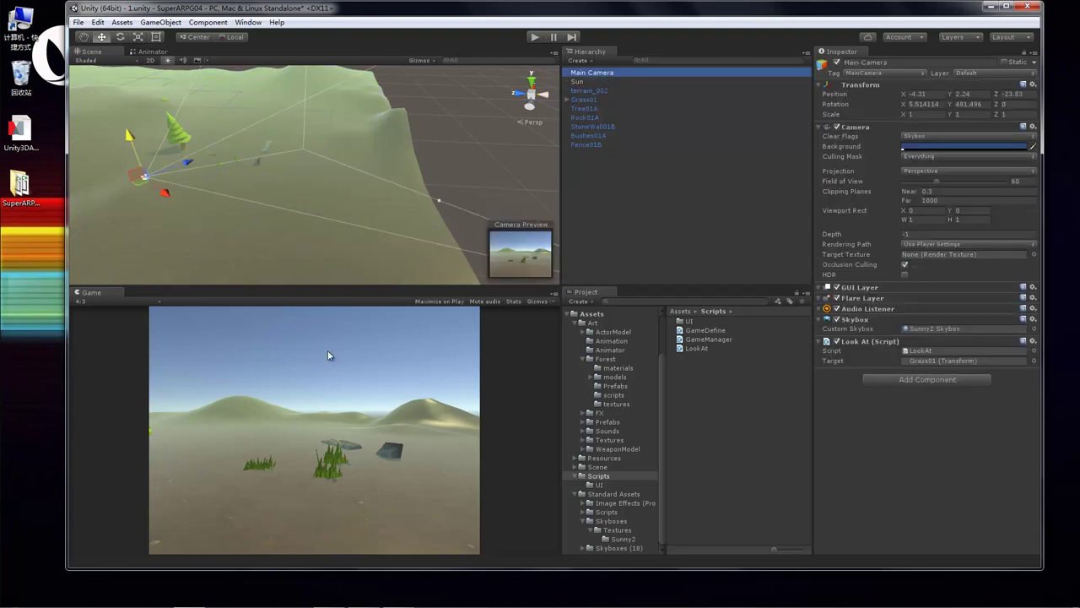
middle_click_drag(193, 200, 369, 175)
left_click_drag(369, 174, 277, 234, "alt")
left_click(670, 224)
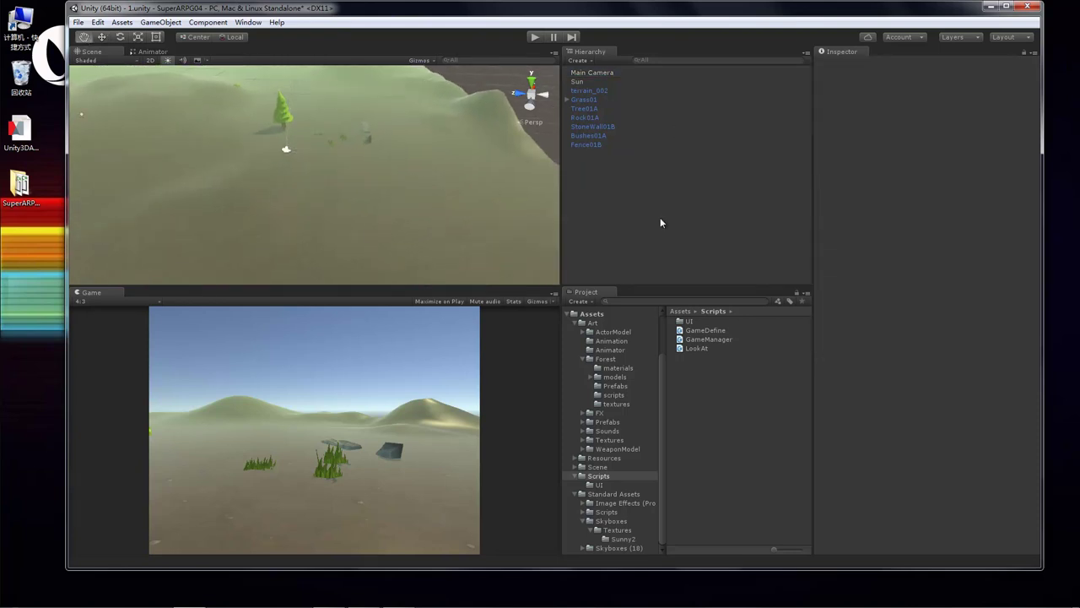
Step: Save the current scene and open Scene_Forest from the Scene folder
left_click(597, 467)
double_click(707, 348)
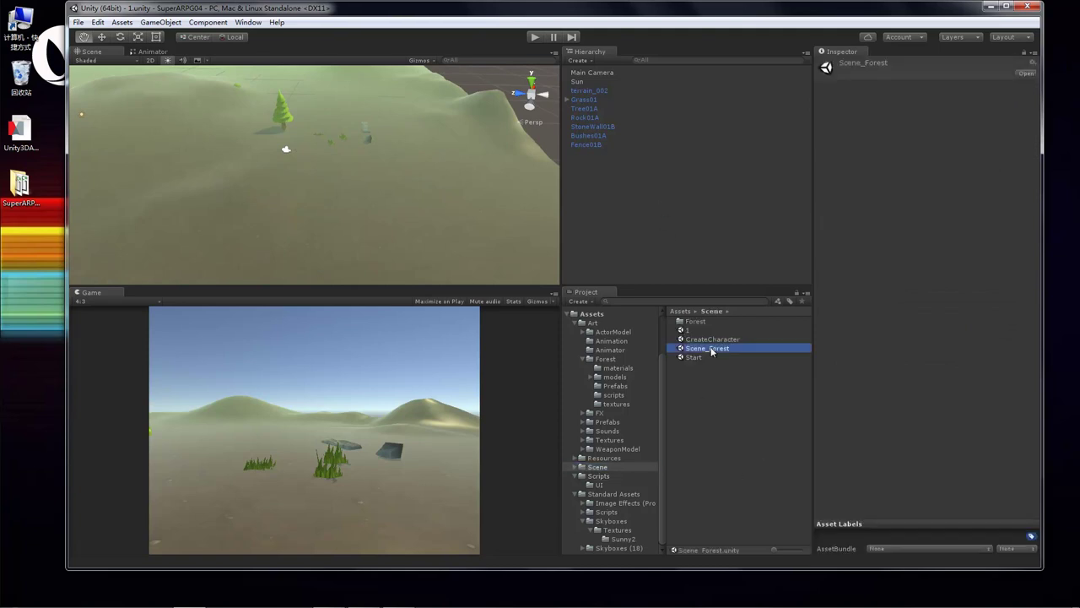
left_click_drag(268, 144, 342, 190)
Step: Examine the state graphs of the Archer and Warrior controllers from the Art/Animator folder
left_click(646, 390)
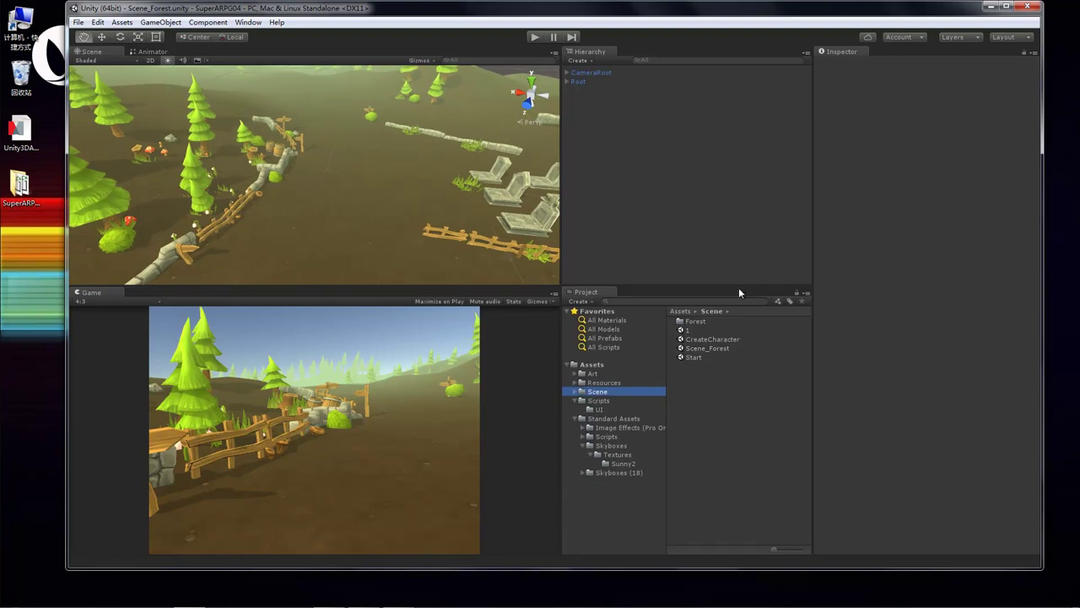
left_click(596, 381)
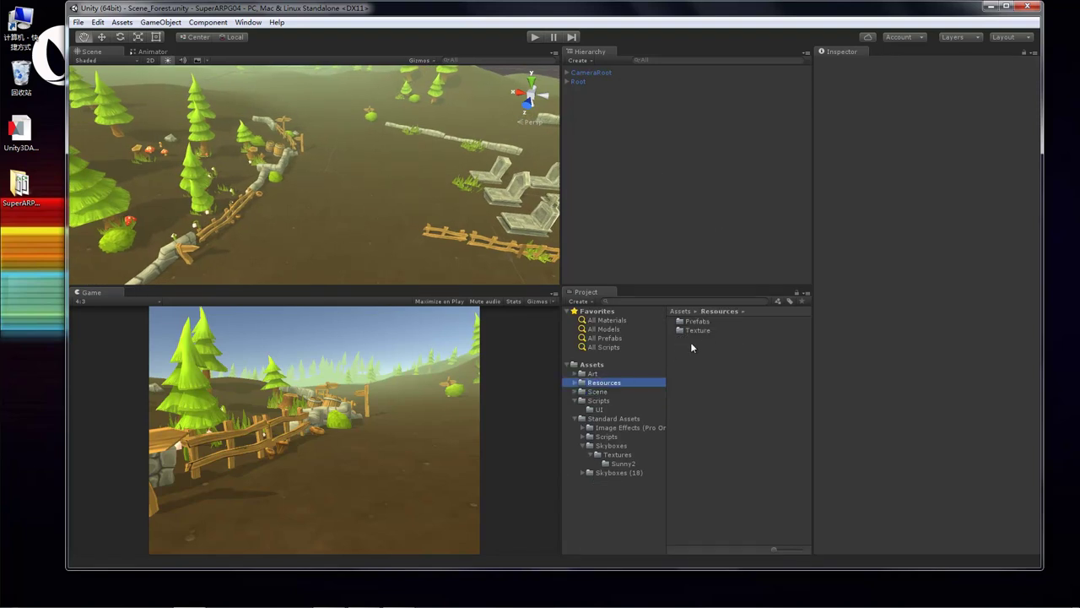
left_click(598, 375)
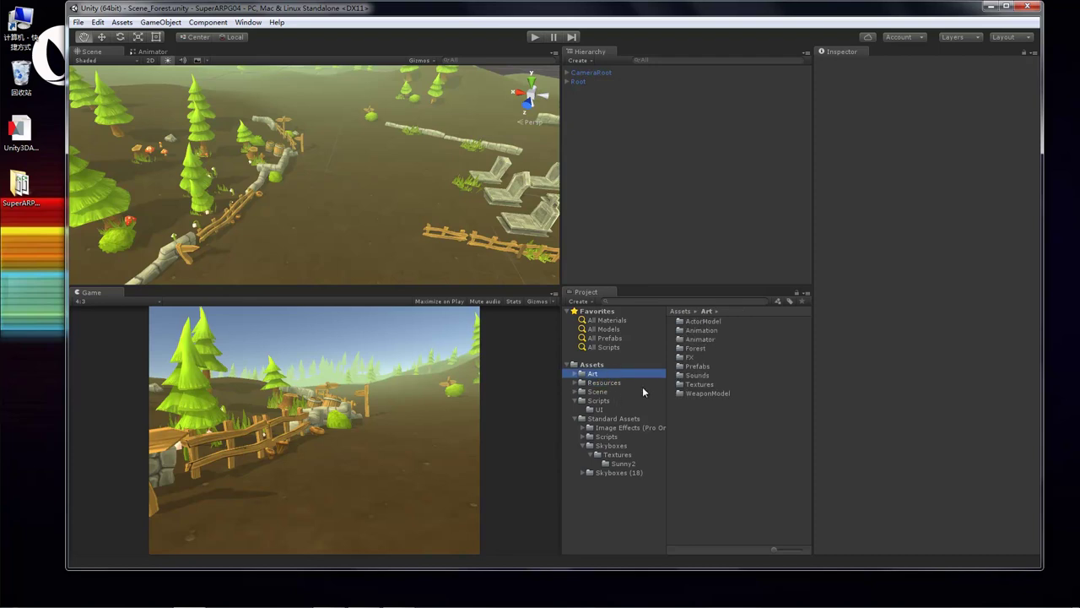
double_click(706, 341)
left_click(702, 321)
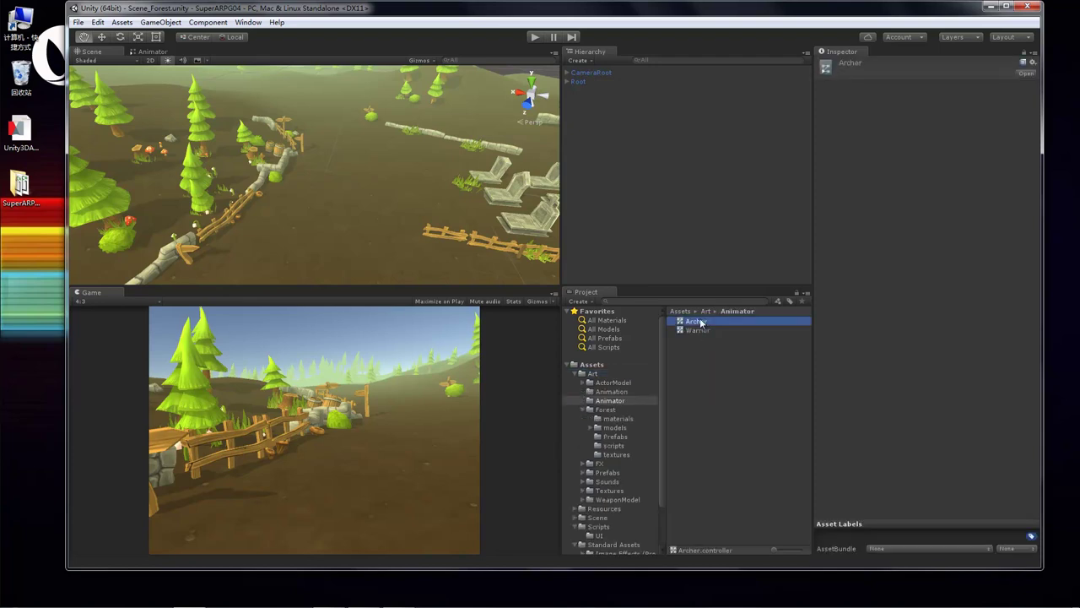
left_click(156, 51)
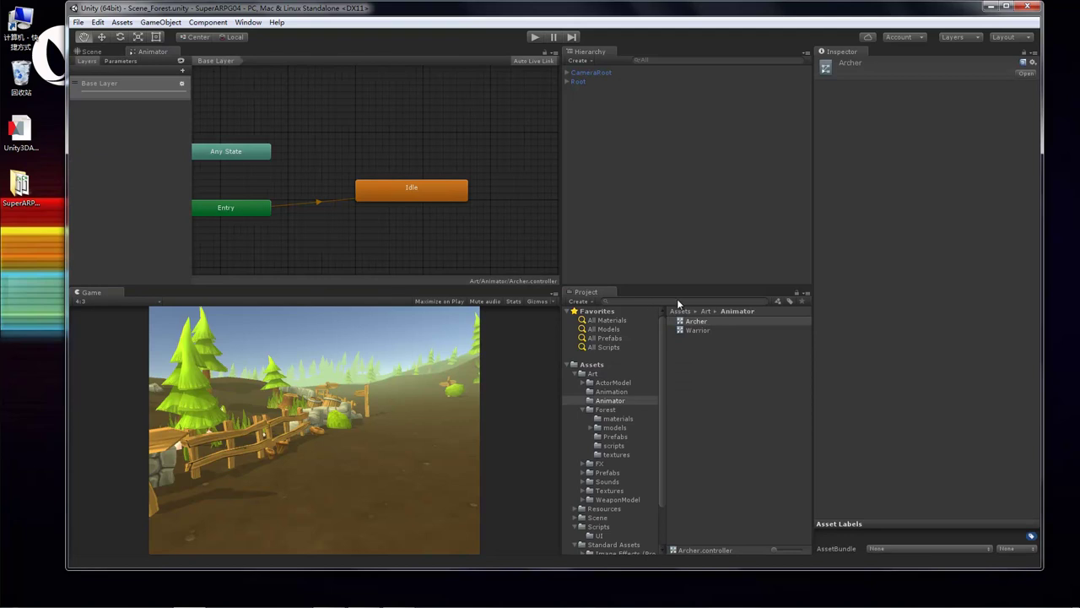
left_click(701, 330)
key("Up")
key("Down")
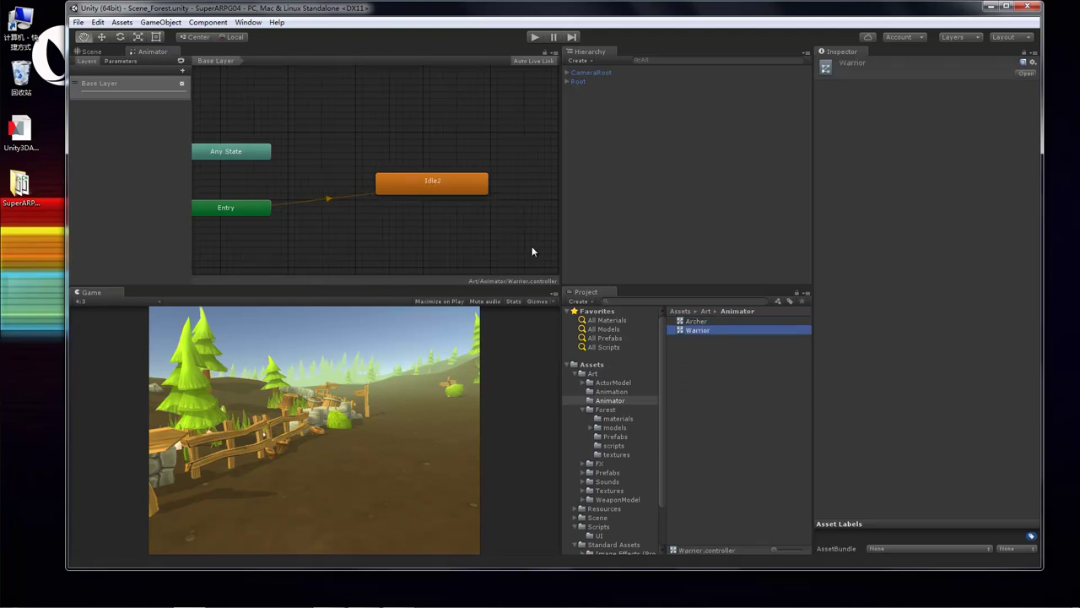
Step: Move the Idle2 state closer to Entry in the Warrior graph and expand the Character_mecanims clips in the Animation folder
left_click_drag(440, 185, 386, 186)
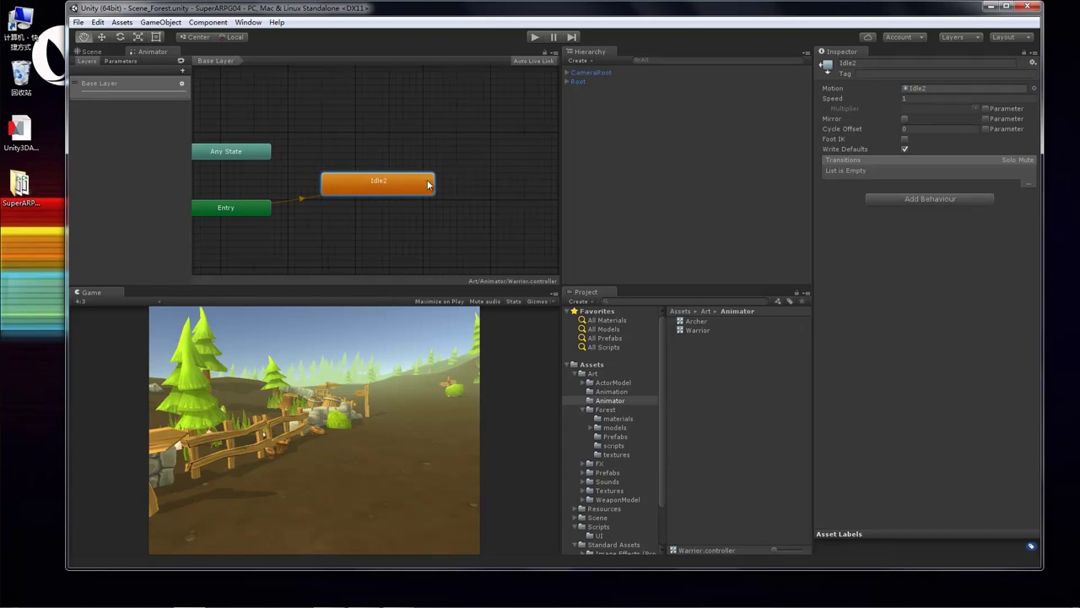
left_click(612, 391)
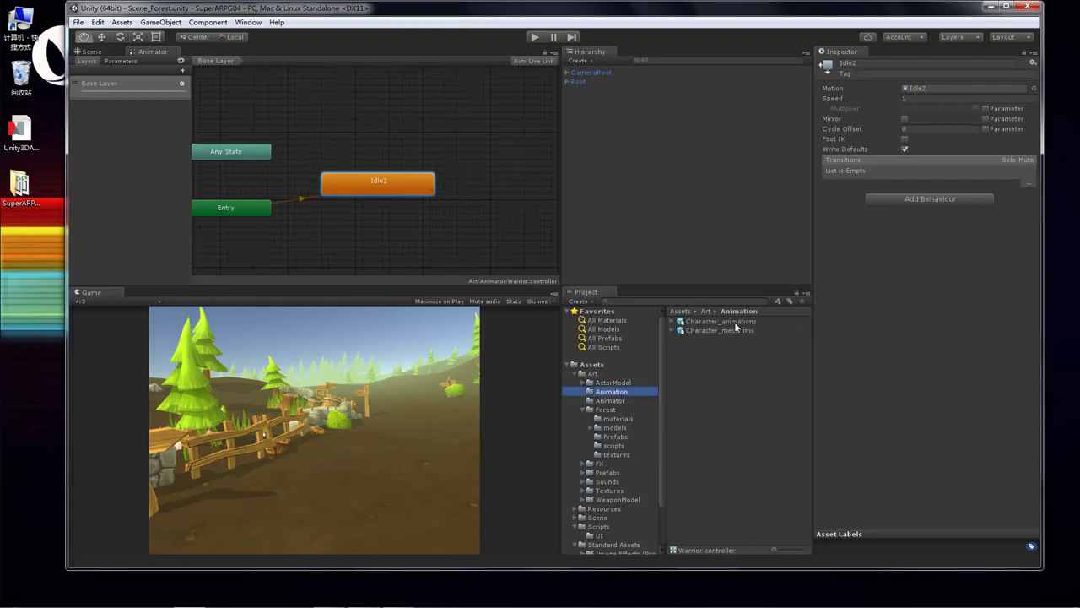
left_click(676, 331)
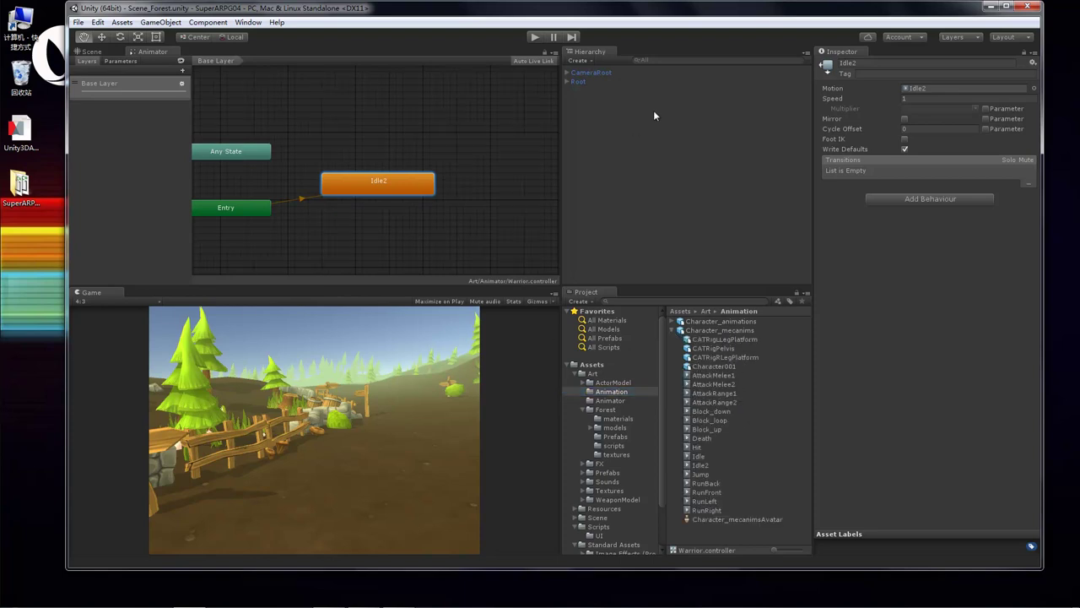
Step: Add the AttackRange1 and AttackRange2 clips as states above Idle in the Archer controller
left_click(625, 400)
left_click(620, 391)
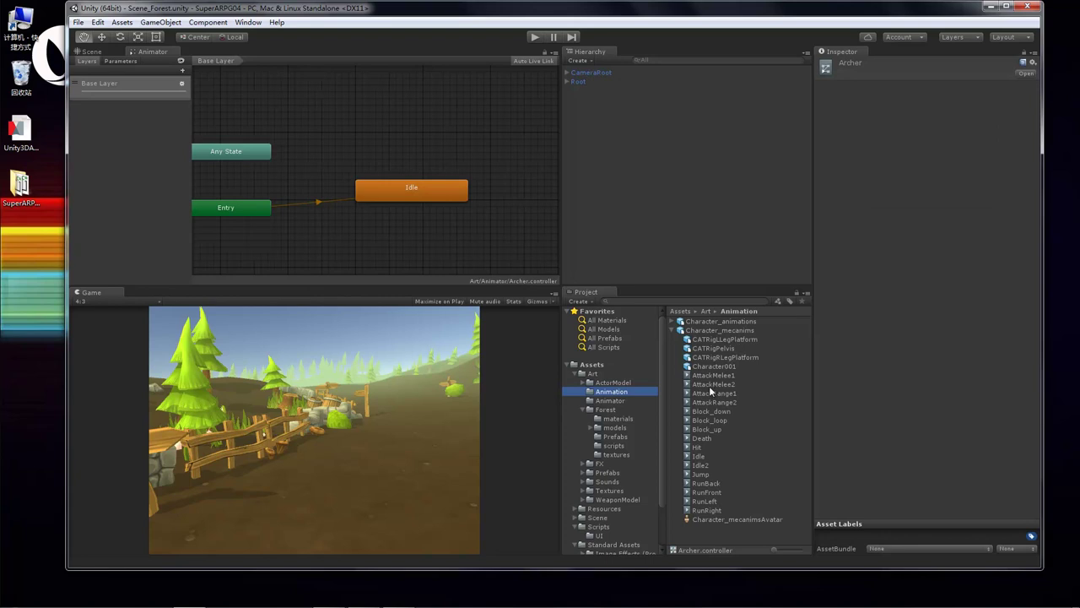
left_click_drag(714, 394, 342, 126)
left_click_drag(731, 403, 498, 134)
left_click_drag(415, 128, 357, 114)
left_click_drag(516, 139, 438, 112)
Step: Add the Death and Hit clips as states below Idle in the Archer controller
left_click_drag(702, 438, 417, 258)
left_click_drag(695, 452, 540, 254)
left_click_drag(399, 242, 291, 248)
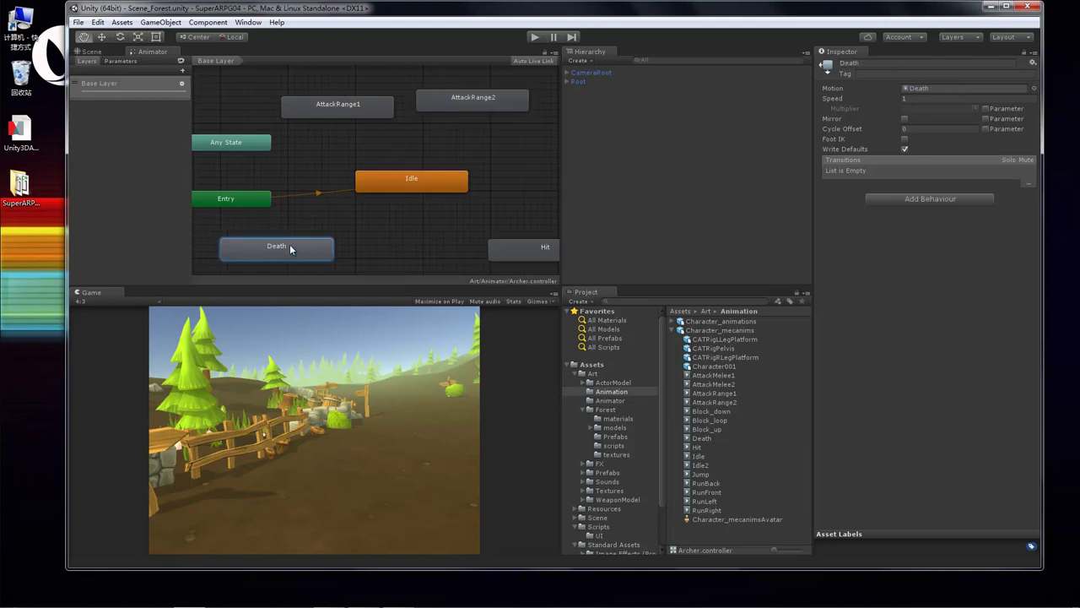
left_click_drag(541, 250, 413, 256)
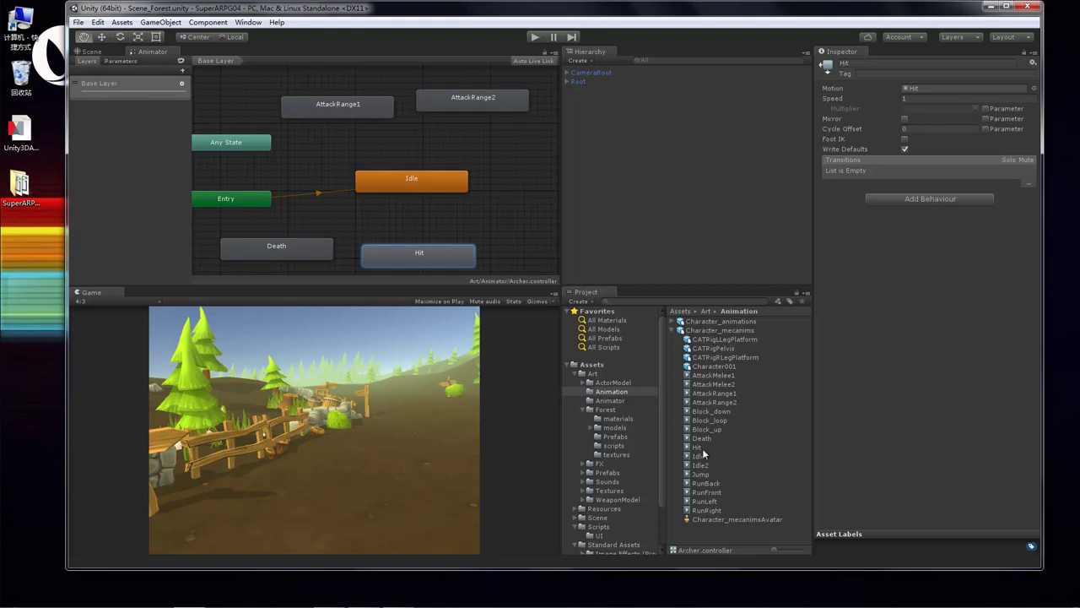
Step: Add the RunFront clip as an Archer state and place it beside Death and Hit below Idle
left_click_drag(707, 492, 513, 251)
left_click(364, 216)
left_click_drag(298, 242, 278, 242)
left_click_drag(366, 249, 333, 235)
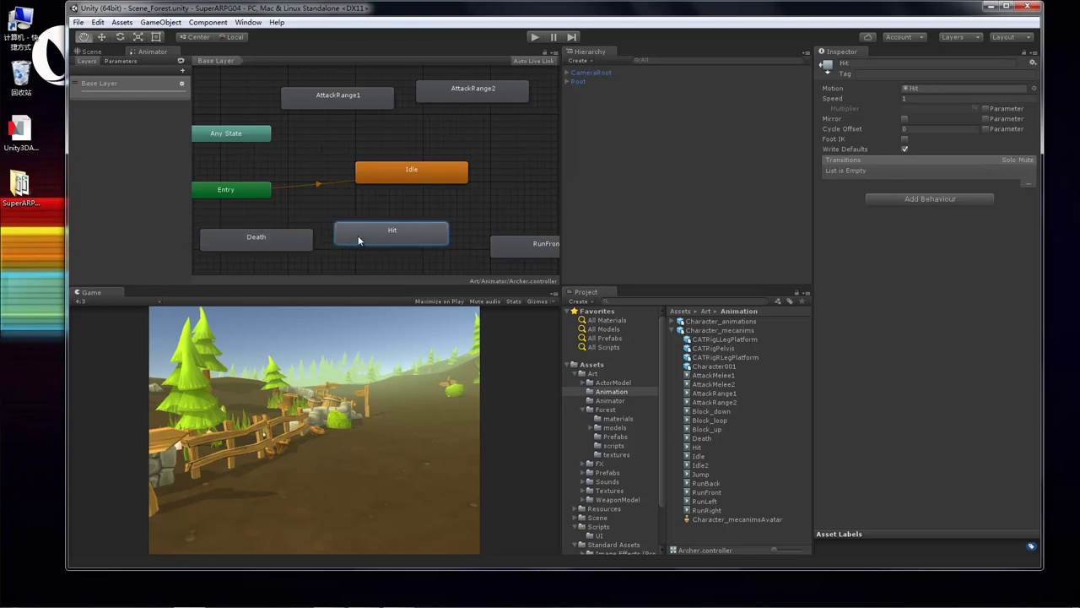
left_click_drag(502, 250, 461, 237)
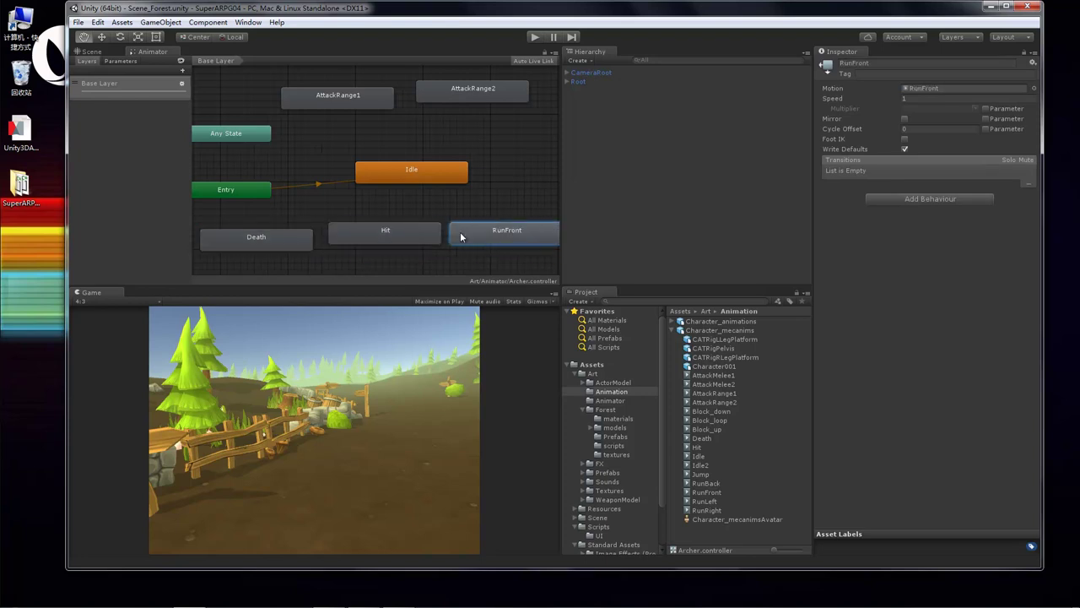
Step: Rename the Archer's AttackRange1 state as Attack1
left_click(347, 98)
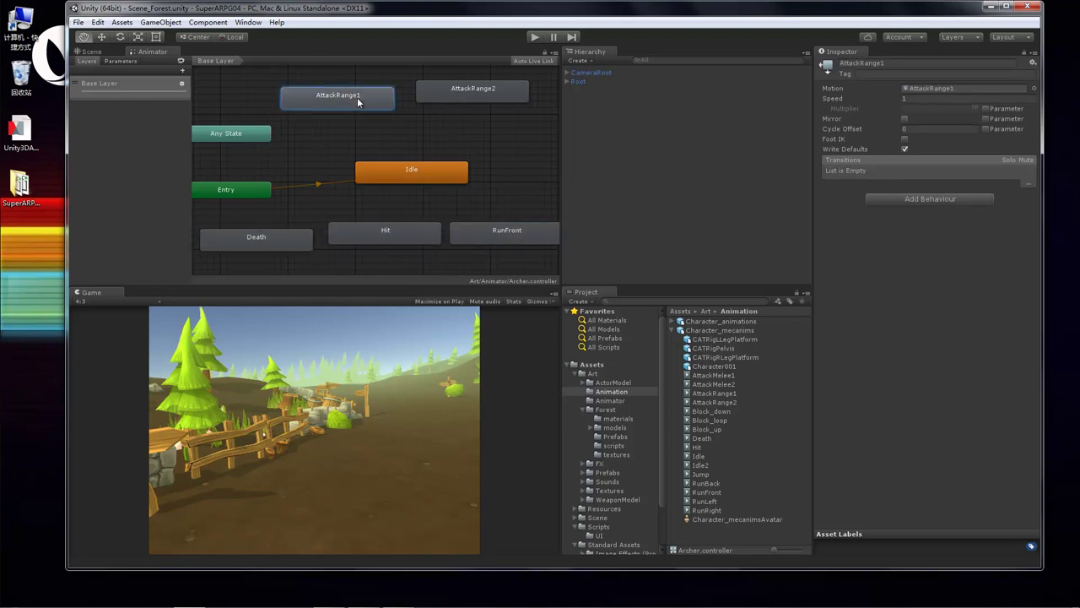
left_click(903, 65)
left_click(907, 63)
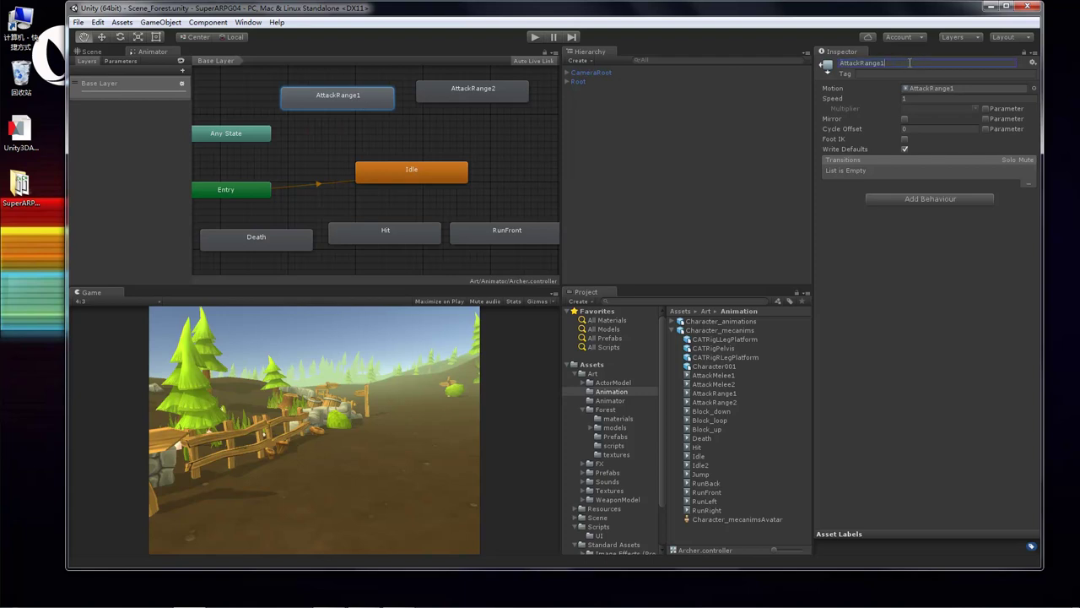
type("1")
key("Return")
Step: Rename the Archer's AttackRange2 state as Attack2
left_click(483, 98)
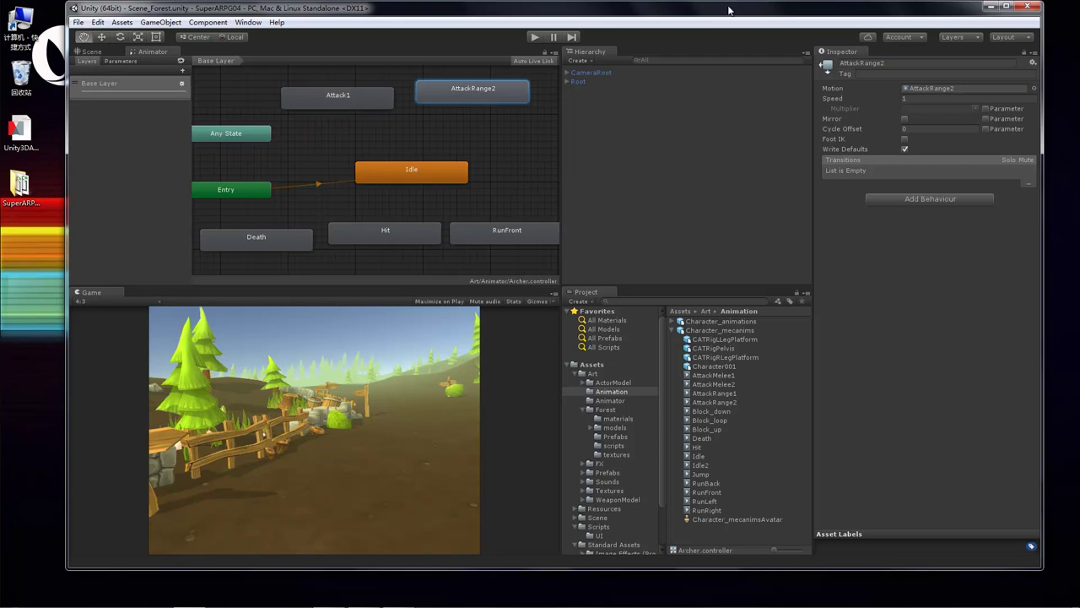
left_click(891, 61)
left_click(883, 63)
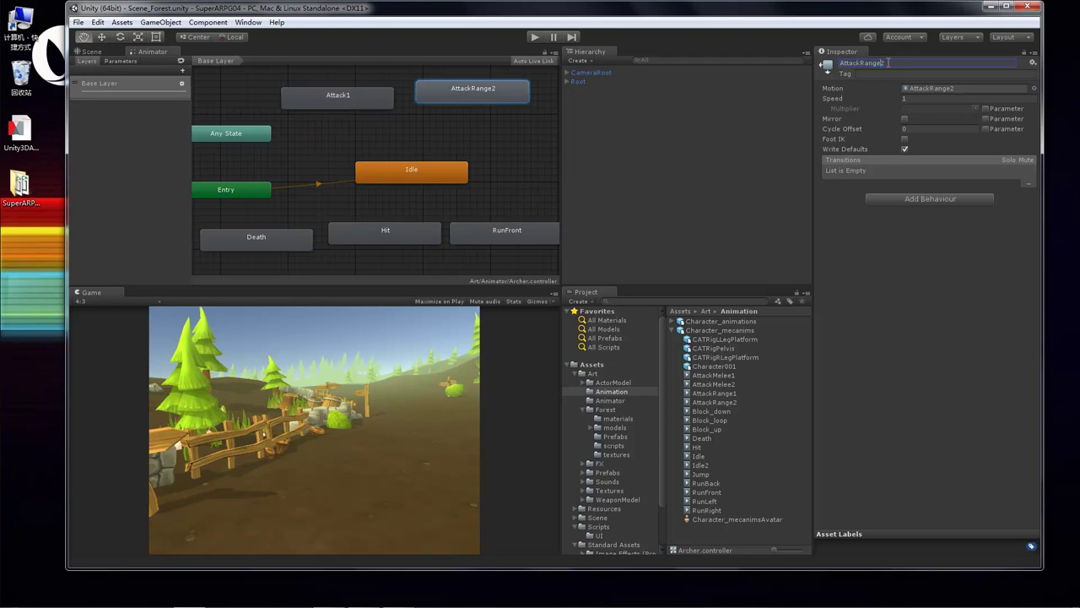
key("Return")
left_click(622, 163)
Step: Align Attack1 with Attack2 above Idle, and level Death with Hit in the lower row
left_click_drag(470, 95, 476, 101)
left_click_drag(359, 101, 359, 115)
left_click_drag(439, 103, 432, 117)
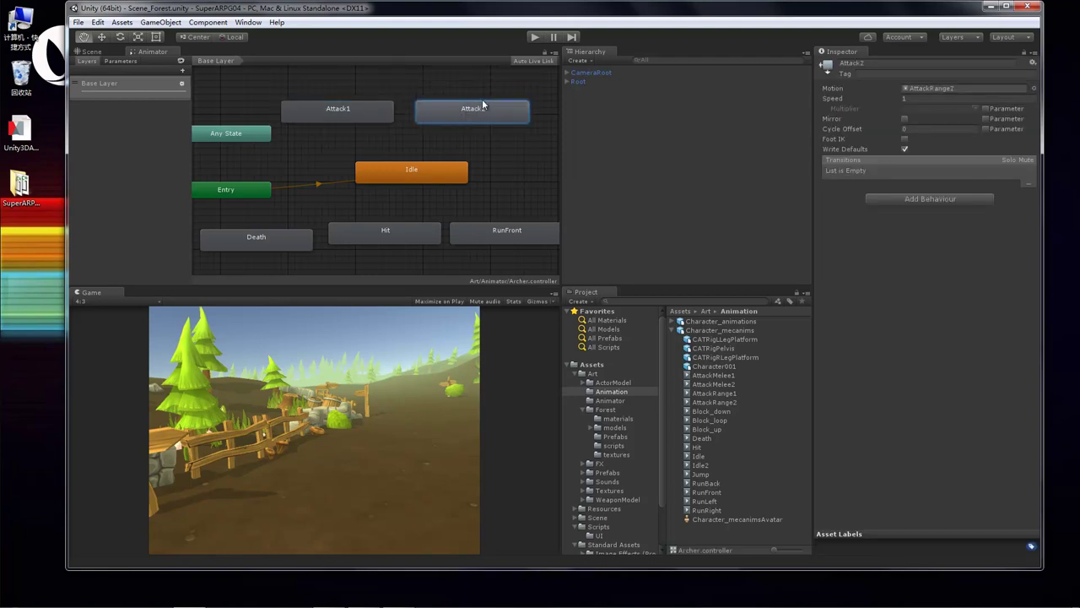
left_click_drag(293, 238, 293, 231)
Step: Rename the Archer's RunFront state as Run
left_click(527, 233)
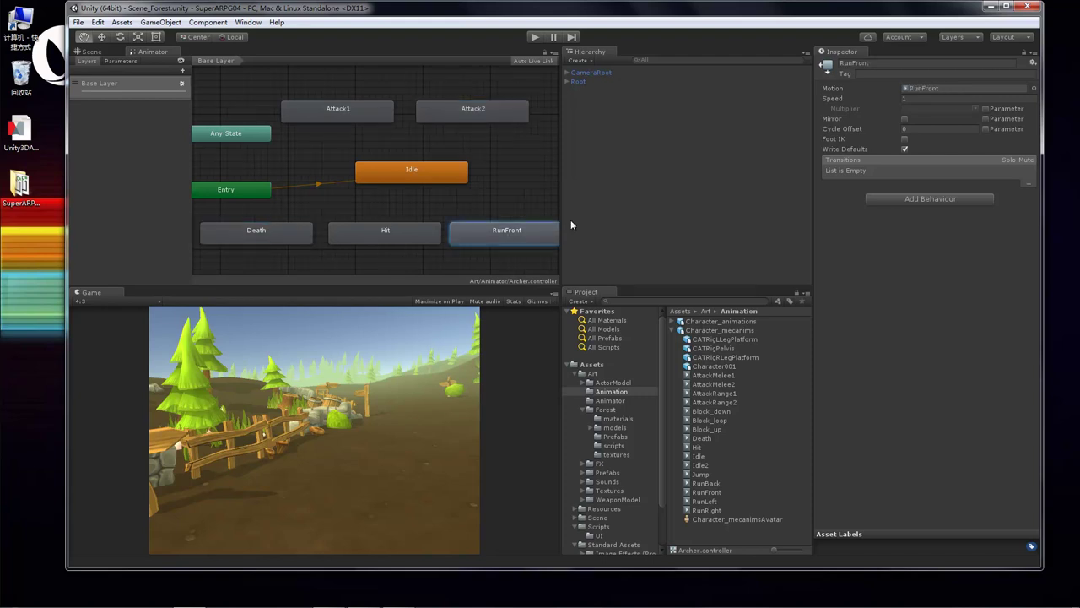
left_click(958, 88)
left_click(898, 63)
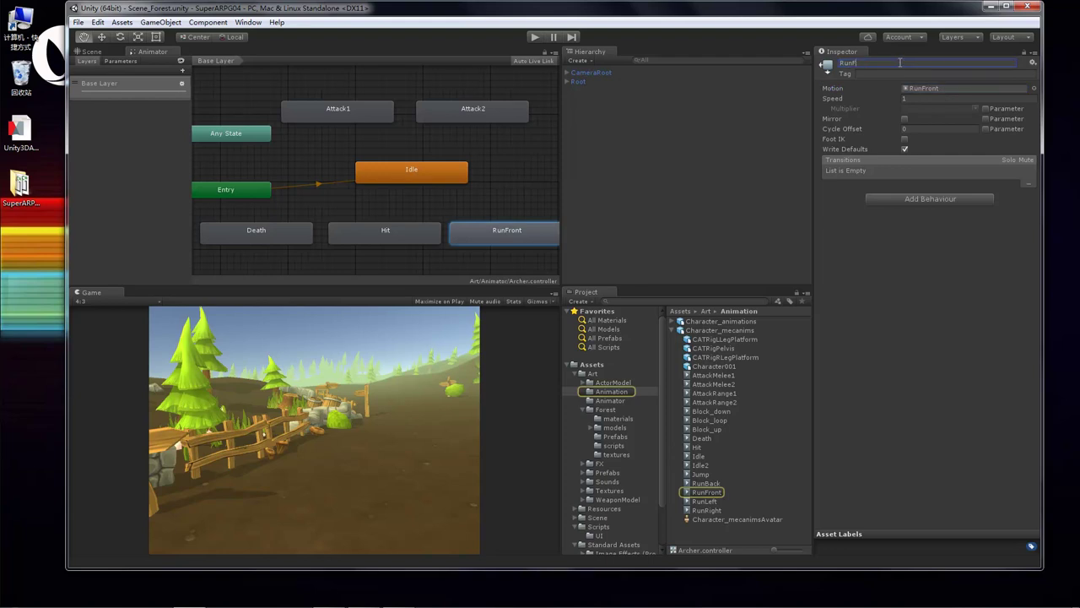
key("BackSpace")
key("Return")
left_click(654, 164)
Step: Add a transition from the Hit state to Idle in the Archer controller
left_click(262, 238)
left_click(354, 114)
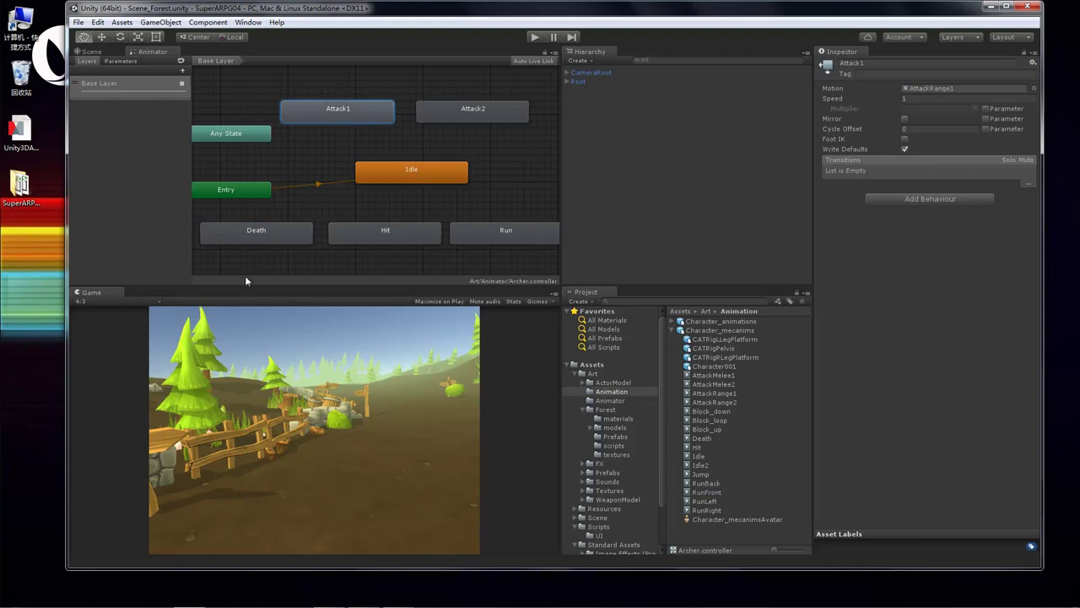
left_click(270, 238)
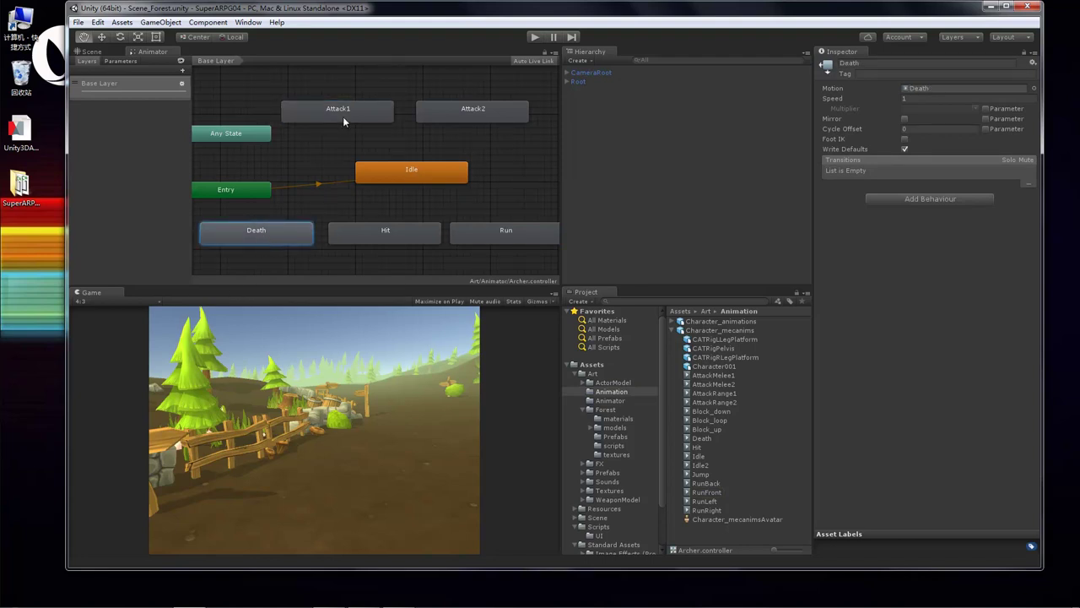
left_click(398, 235)
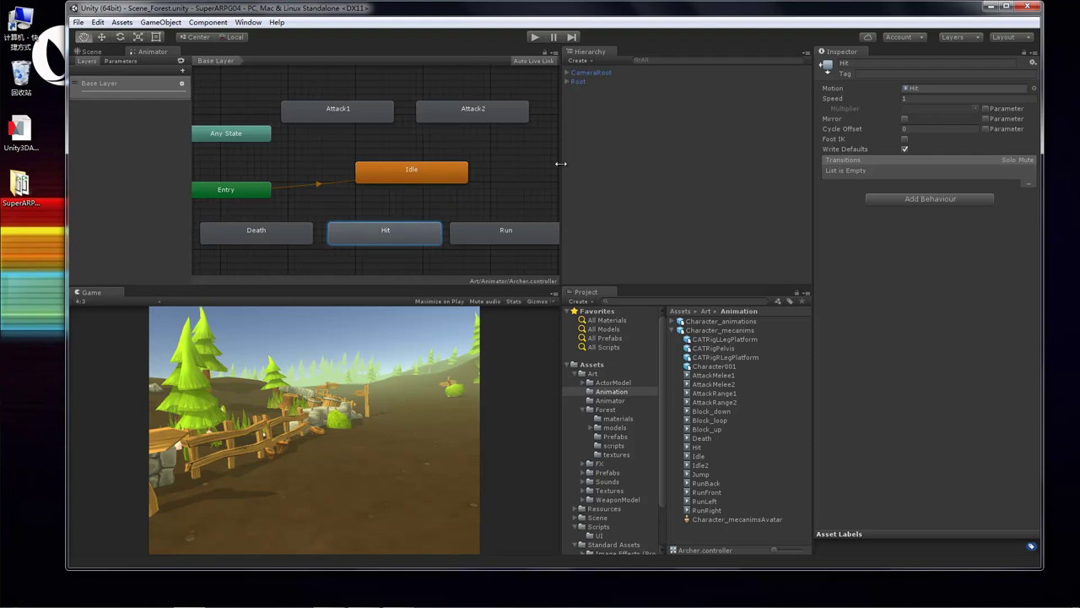
right_click(399, 241)
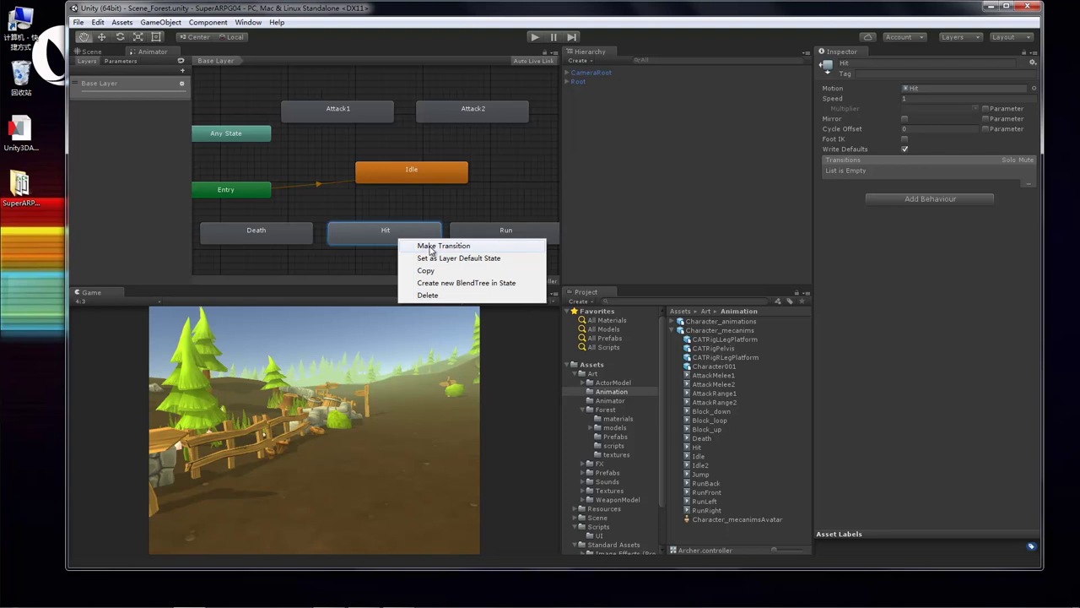
left_click(430, 245)
left_click(404, 173)
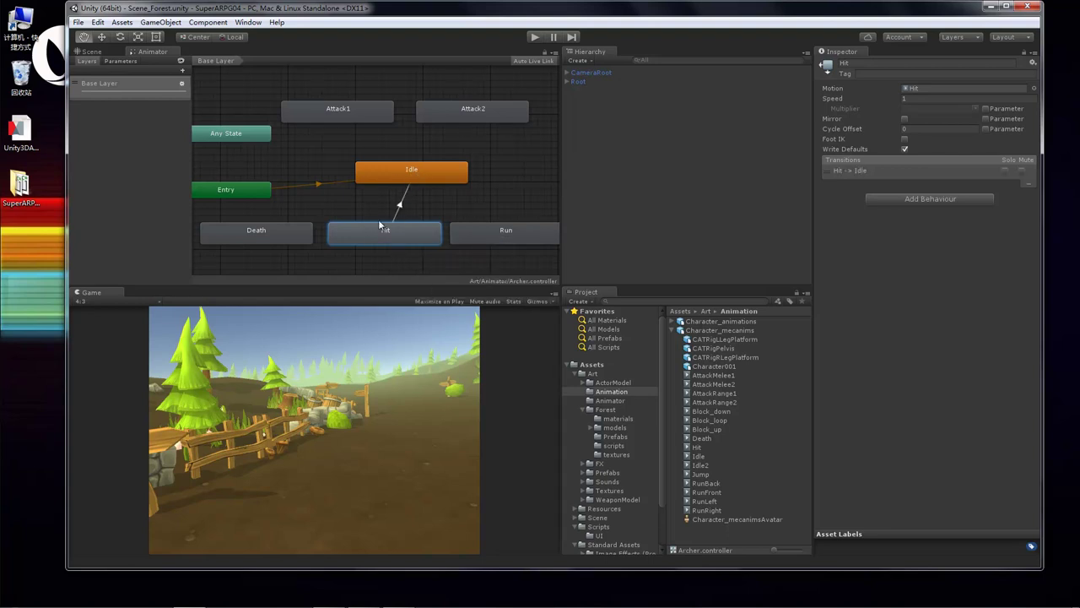
Step: Add transitions from Attack1 and Attack2 to the Idle state in the Archer controller
left_click(351, 111)
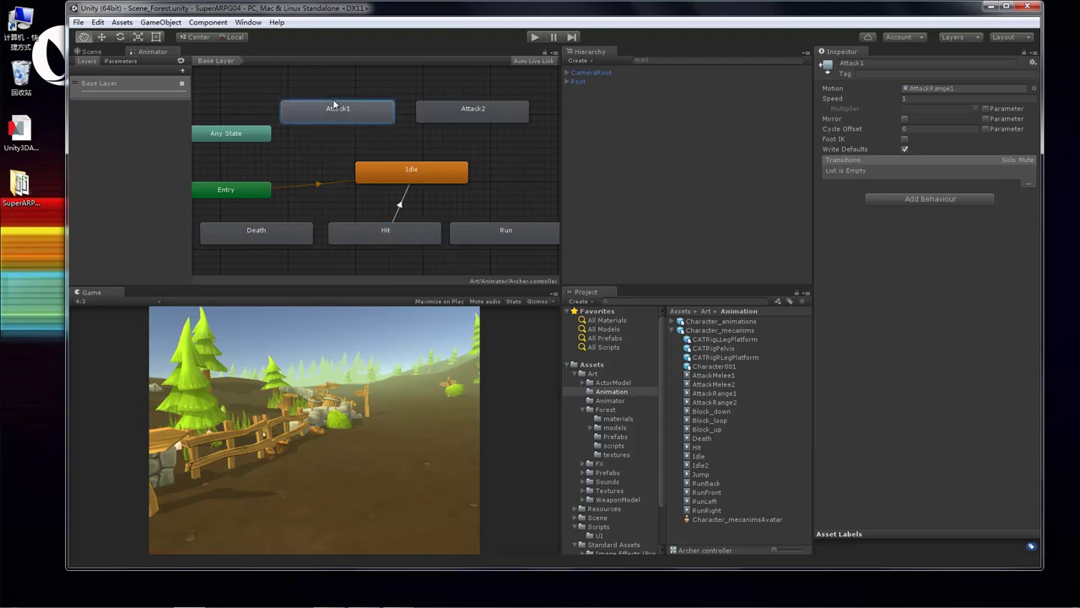
right_click(343, 112)
left_click(386, 116)
left_click(389, 169)
right_click(457, 109)
left_click(484, 117)
left_click(484, 116)
left_click(427, 172)
left_click(481, 232)
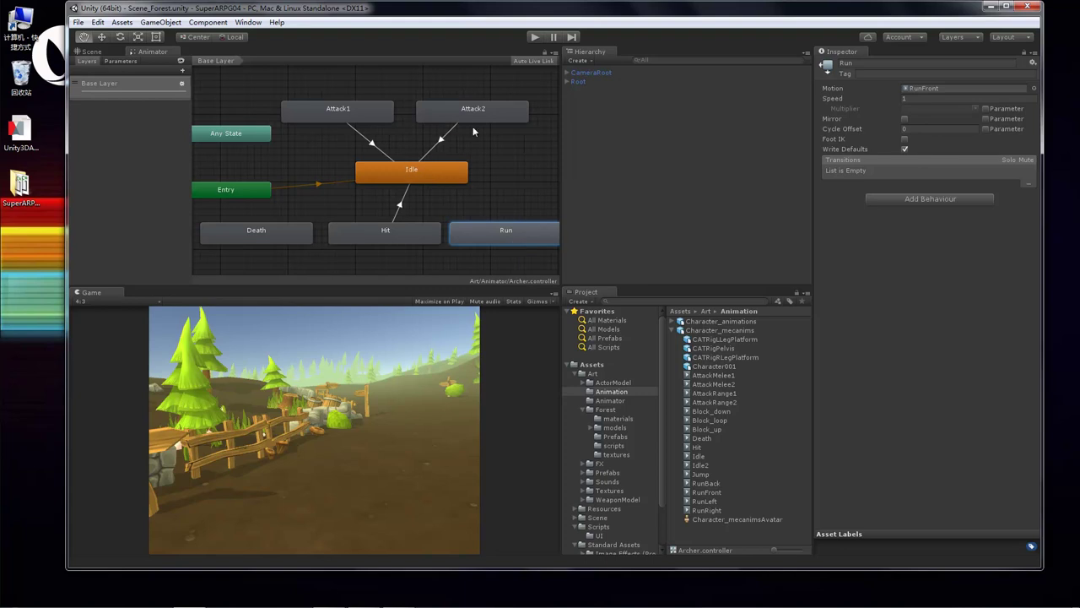
left_click(287, 235)
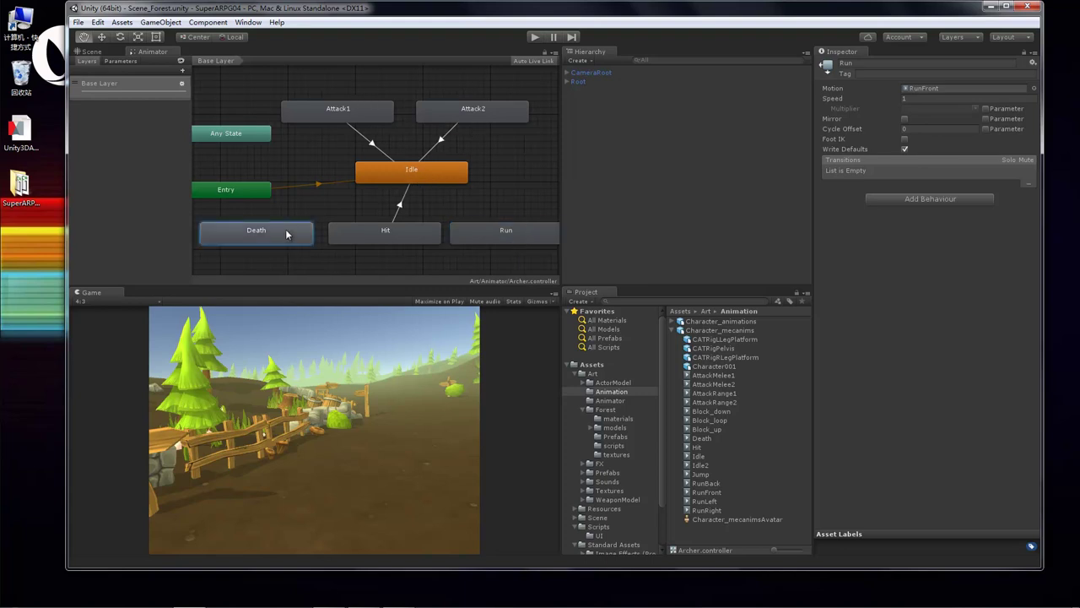
Step: Open the Warrior controller and add the Death, Hit and RunFront clips from Character_mecanims as states
left_click(610, 400)
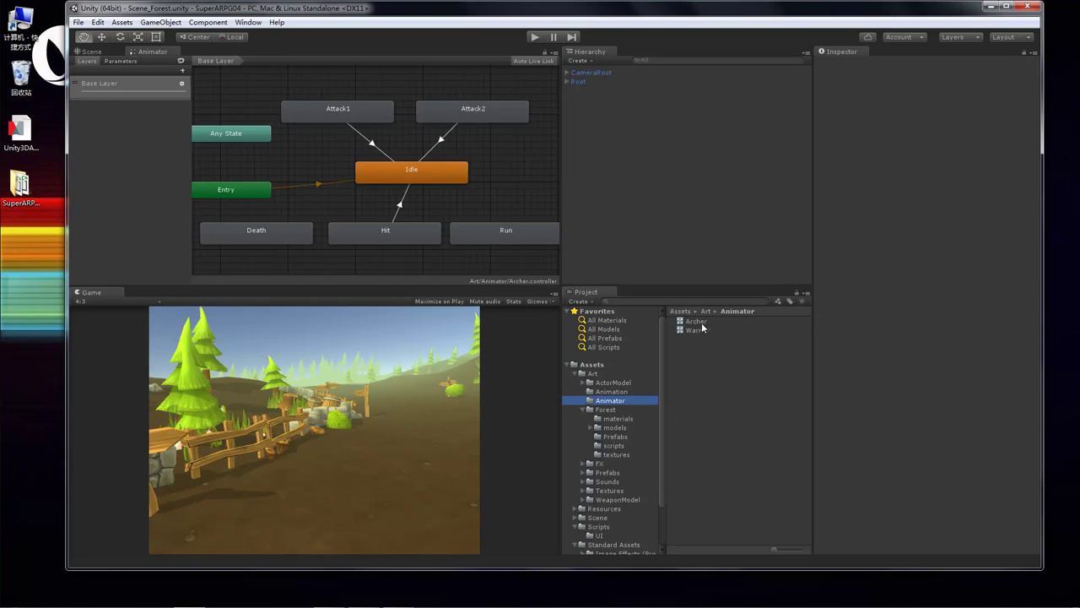
left_click(698, 330)
left_click(612, 391)
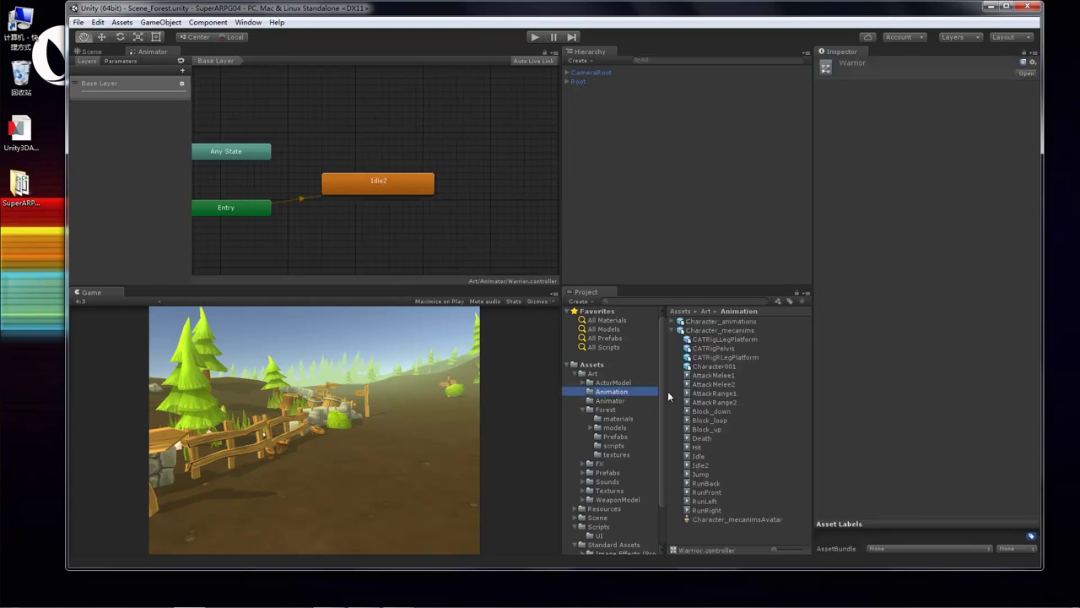
left_click_drag(704, 438, 271, 236)
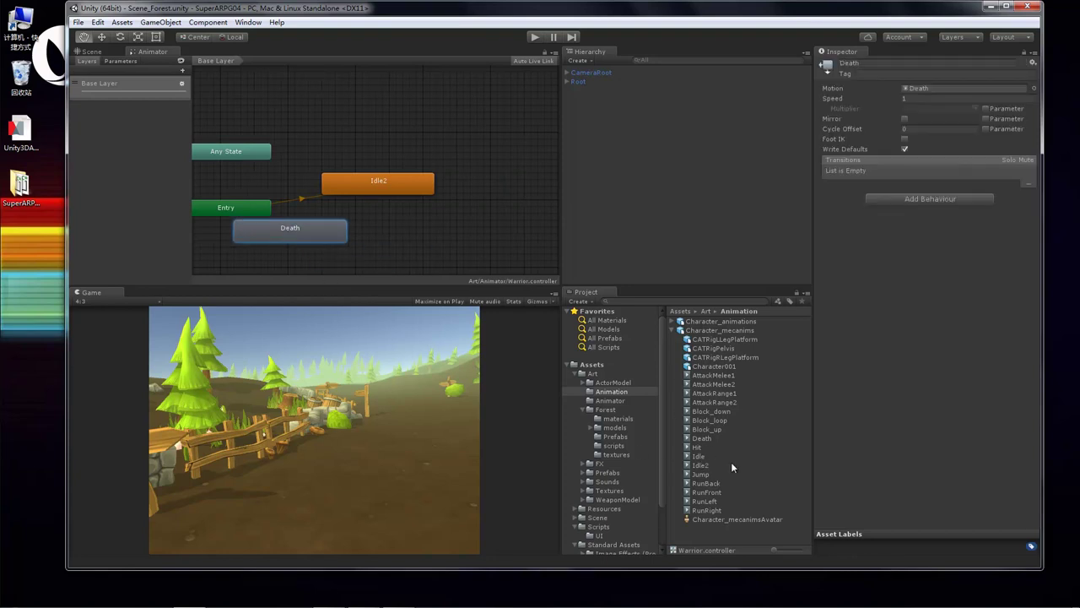
left_click_drag(435, 284, 400, 216)
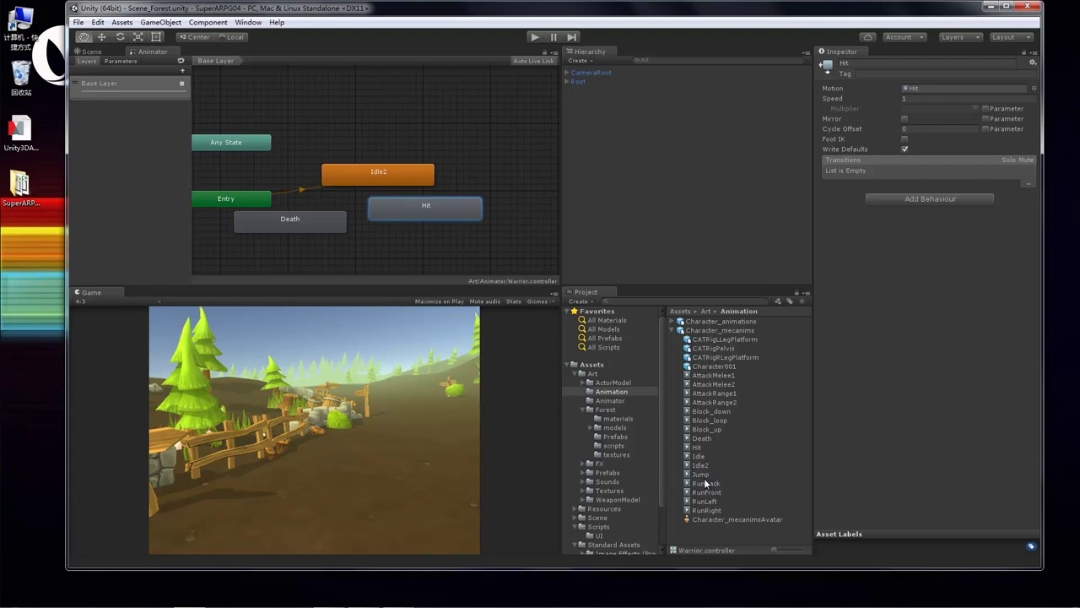
left_click_drag(486, 275, 498, 264)
Step: Add the AttackMelee1 and AttackMelee2 clips as side-by-side states above Idle2 in the Warrior controller
left_click_drag(728, 378, 321, 108)
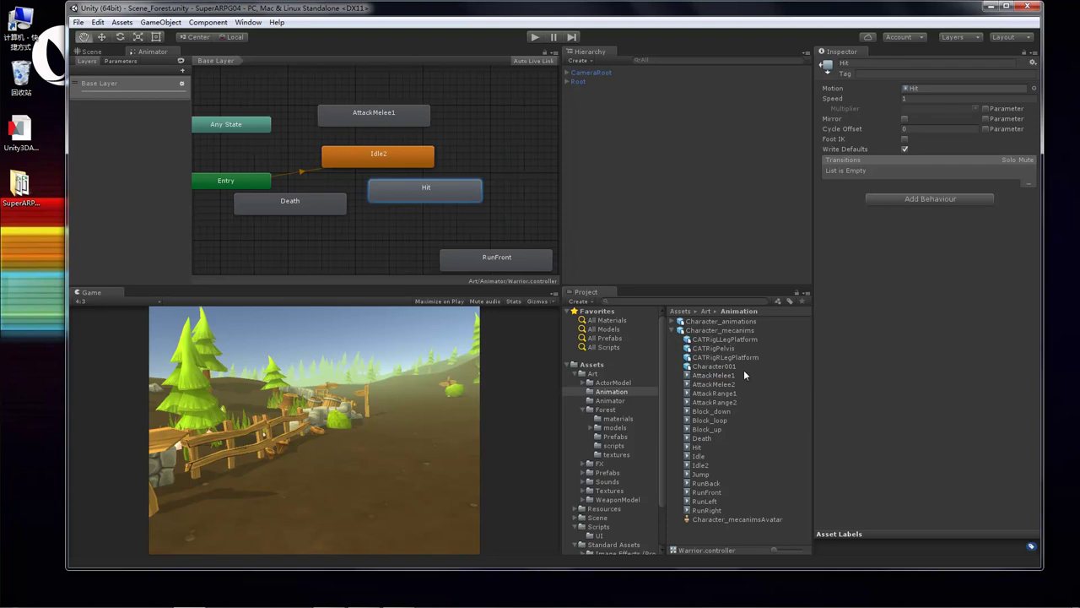
left_click_drag(722, 387, 369, 110)
left_click_drag(491, 126, 449, 111)
Step: Rename the Warrior's AttackMelee1 state as Attack1
left_click(369, 117)
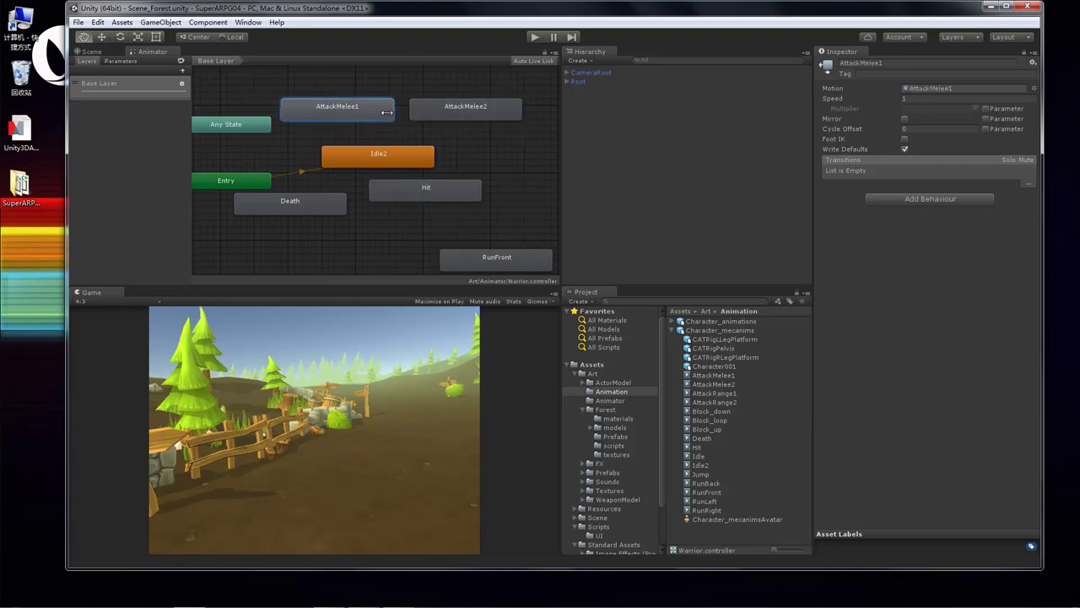
left_click(895, 63)
key("BackSpace")
key("BackSpace")
key("BackSpace")
key("BackSpace")
key("BackSpace")
key("BackSpace")
key("BackSpace")
type("k1")
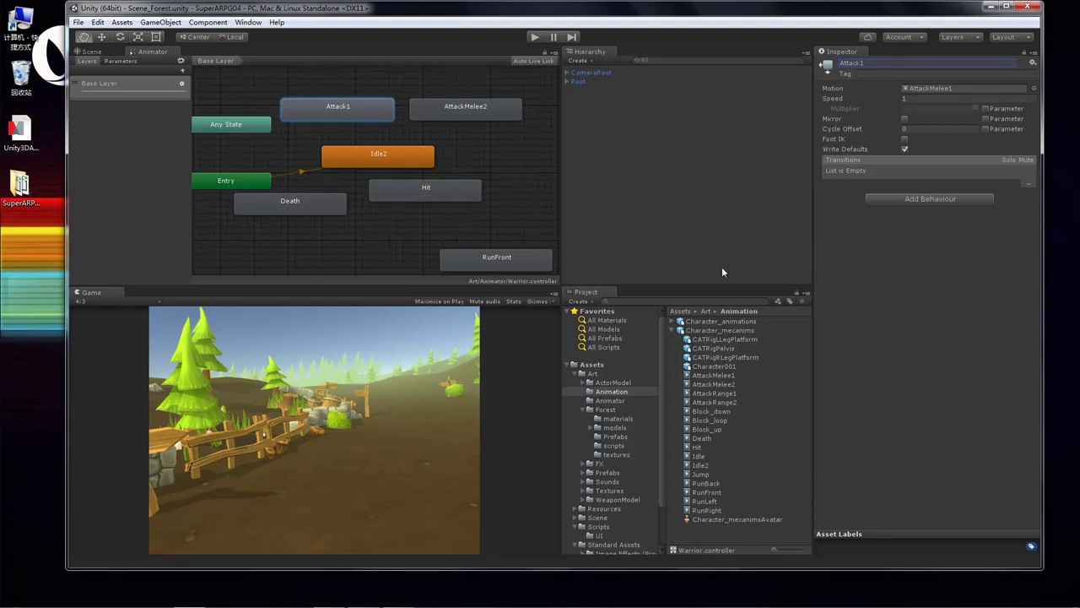
Step: Rename the Warrior's AttackMelee2 state as Attack2
left_click(495, 117)
left_click(882, 64)
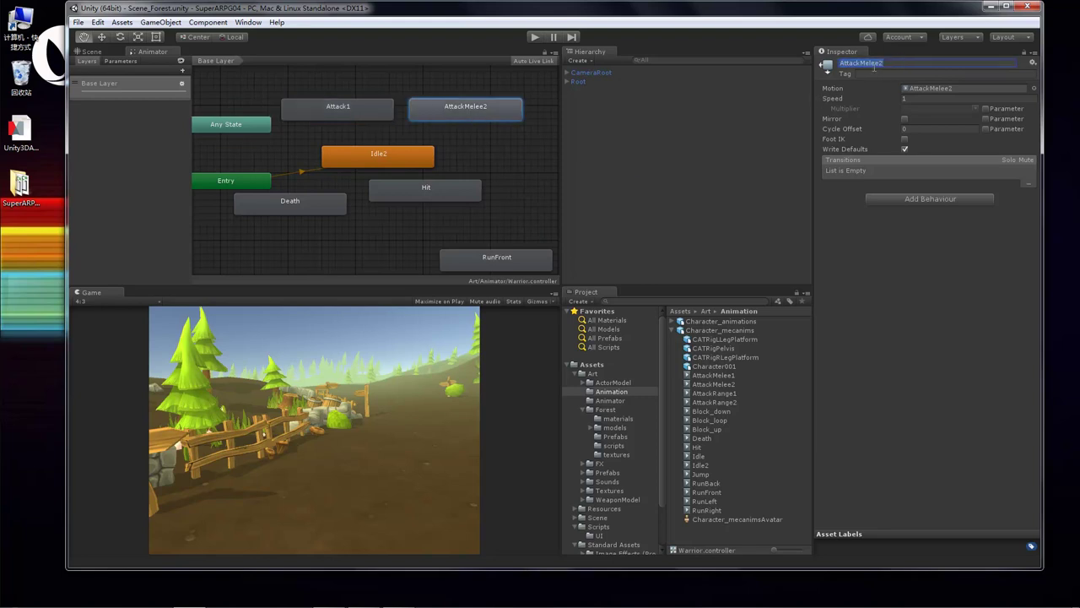
left_click(895, 63)
Step: Rename the Warrior's RunFront state as Run
left_click(550, 251)
left_click(907, 63)
left_click(887, 63)
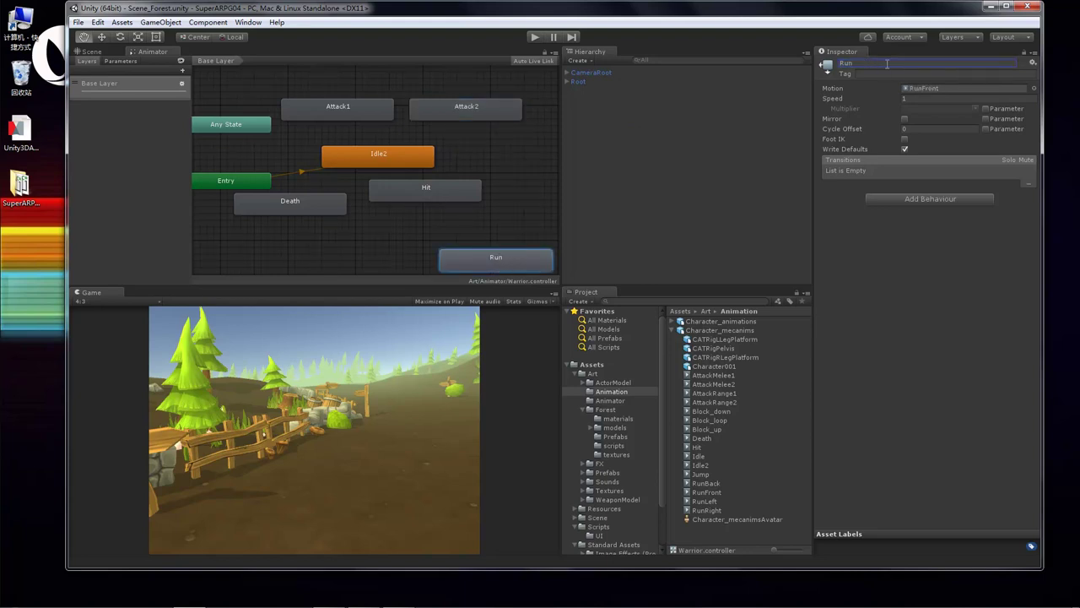
Step: Arrange the Warrior's Death, Hit and Run states in a row below Idle2
left_click_drag(502, 265, 506, 229)
left_click_drag(422, 187, 380, 237)
left_click_drag(481, 226, 498, 219)
left_click_drag(322, 209, 291, 231)
left_click_drag(425, 247, 418, 224)
Step: Add a transition from the Hit state to Idle2 in the Warrior controller
right_click(427, 222)
left_click(400, 217)
right_click(412, 216)
left_click(439, 222)
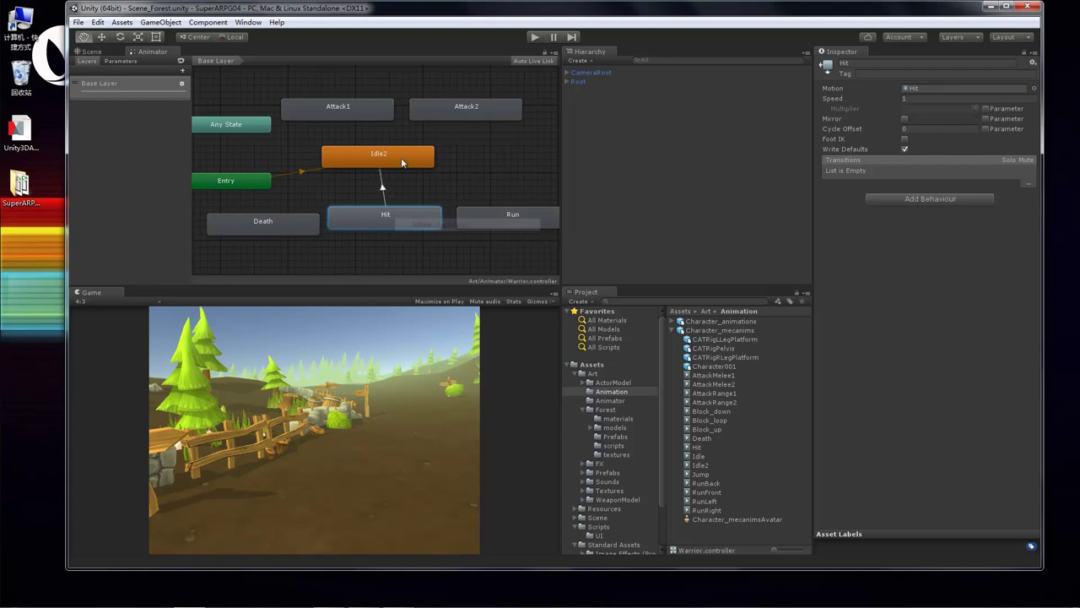
left_click(386, 155)
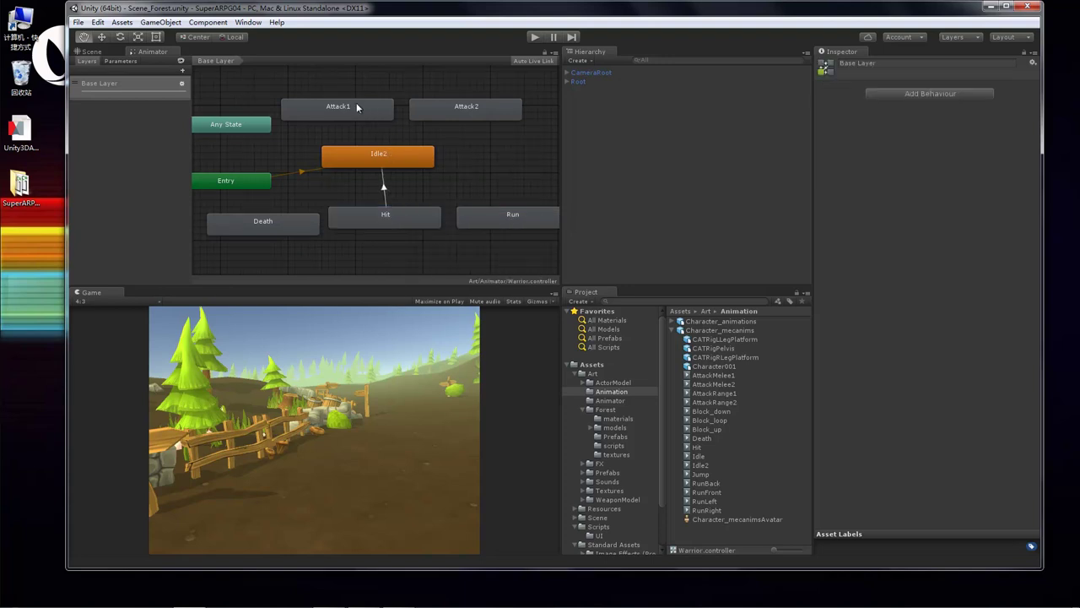
Step: Add a transition from the Attack1 state to Idle2 in the Warrior controller
right_click(356, 94)
left_click(382, 103)
left_click(370, 155)
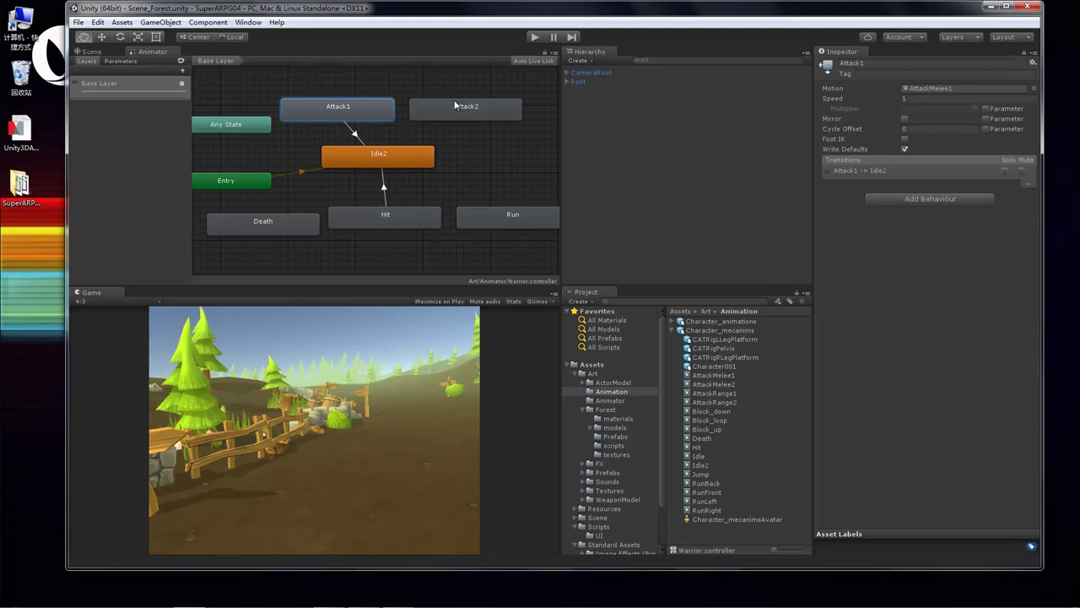
Step: Add a transition from the Attack2 state to Idle2 in the Warrior controller
right_click(457, 100)
left_click(495, 109)
left_click(412, 160)
left_click(678, 165)
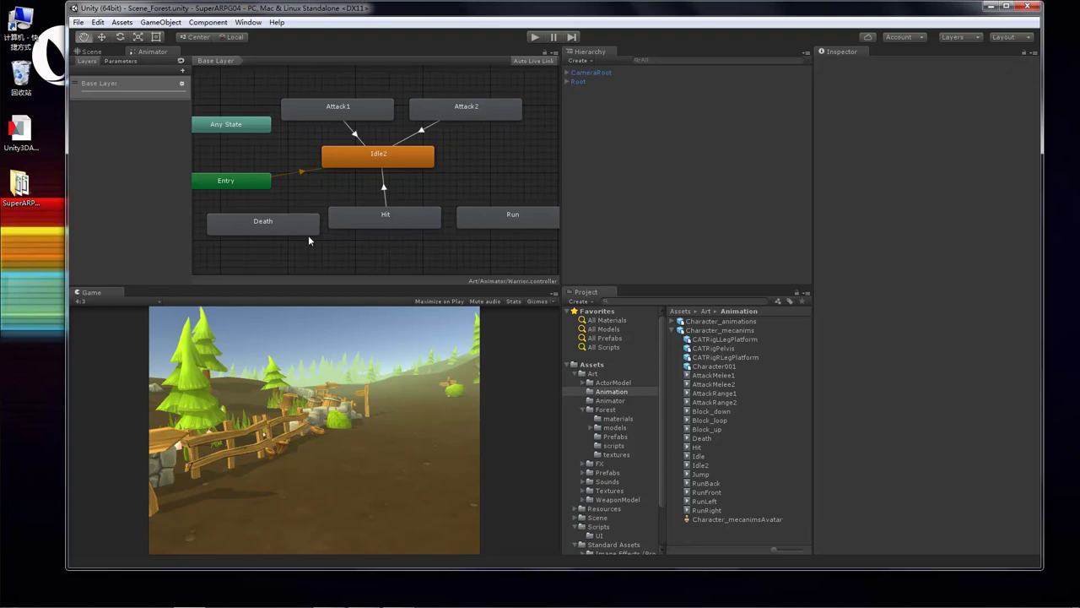
Step: Move the Death state slightly away from Hit and collapse the Character_mecanims asset in the Animation folder
left_click_drag(308, 224, 301, 224)
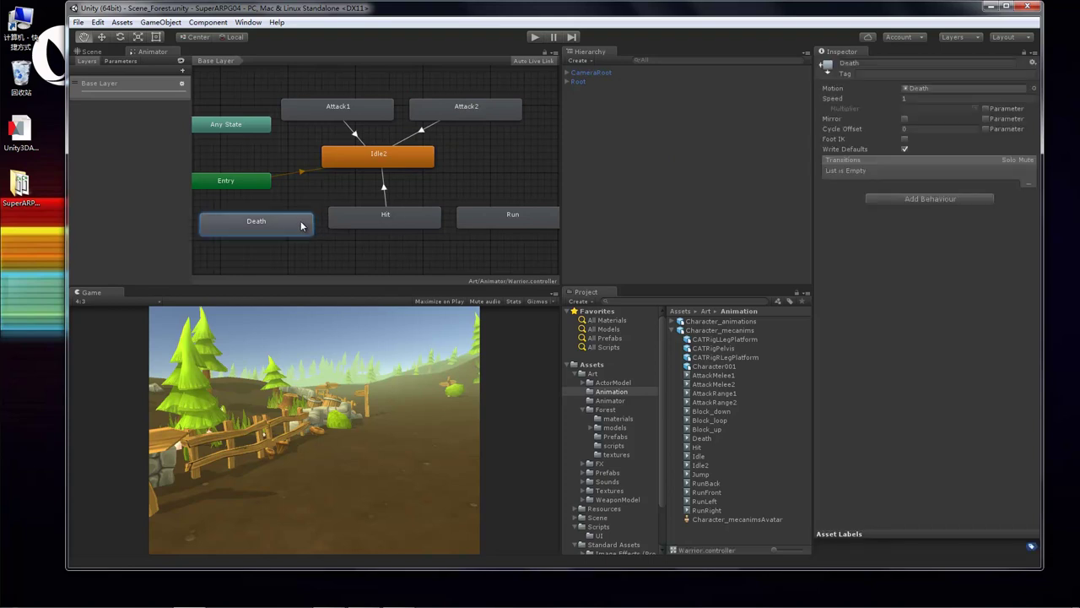
left_click(687, 225)
left_click(671, 330)
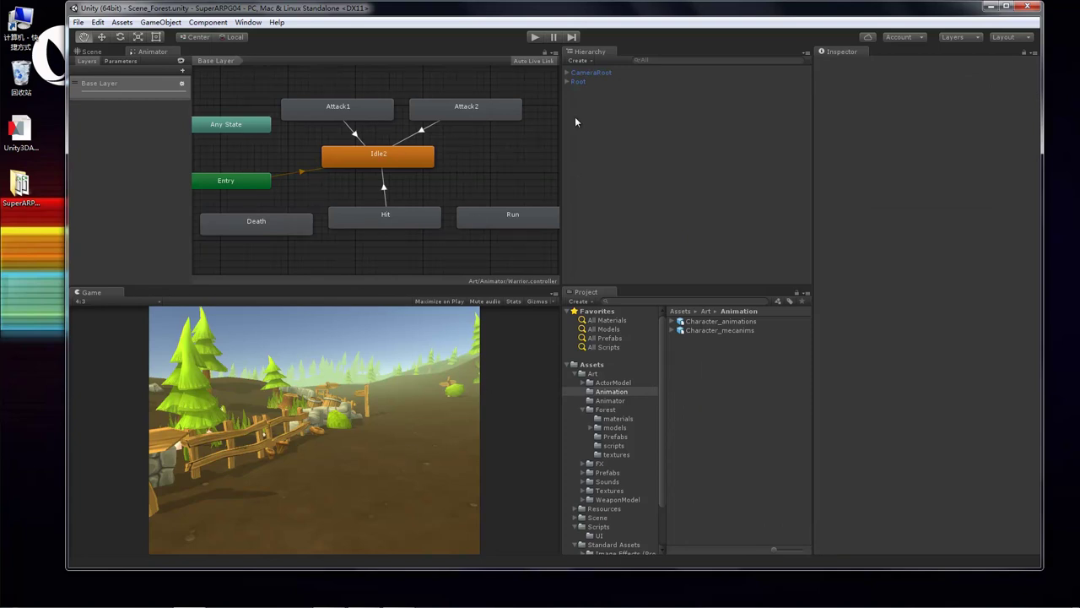
Step: Review the scene's lighting settings down to the Fog section, and close the Lighting window
left_click(248, 22)
left_click(253, 261)
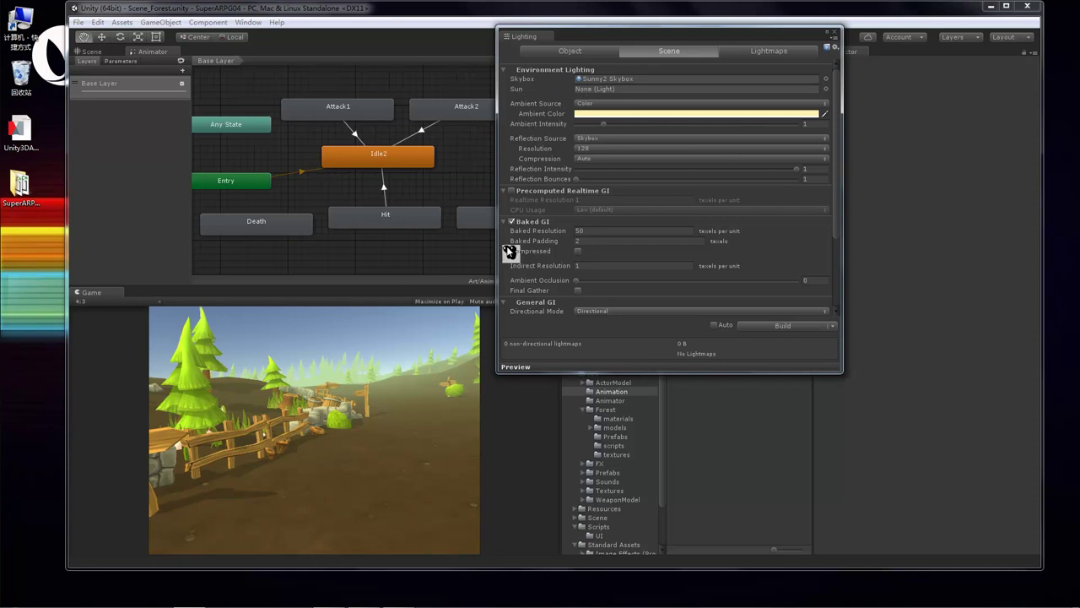
scroll(530, 304, "down", 3)
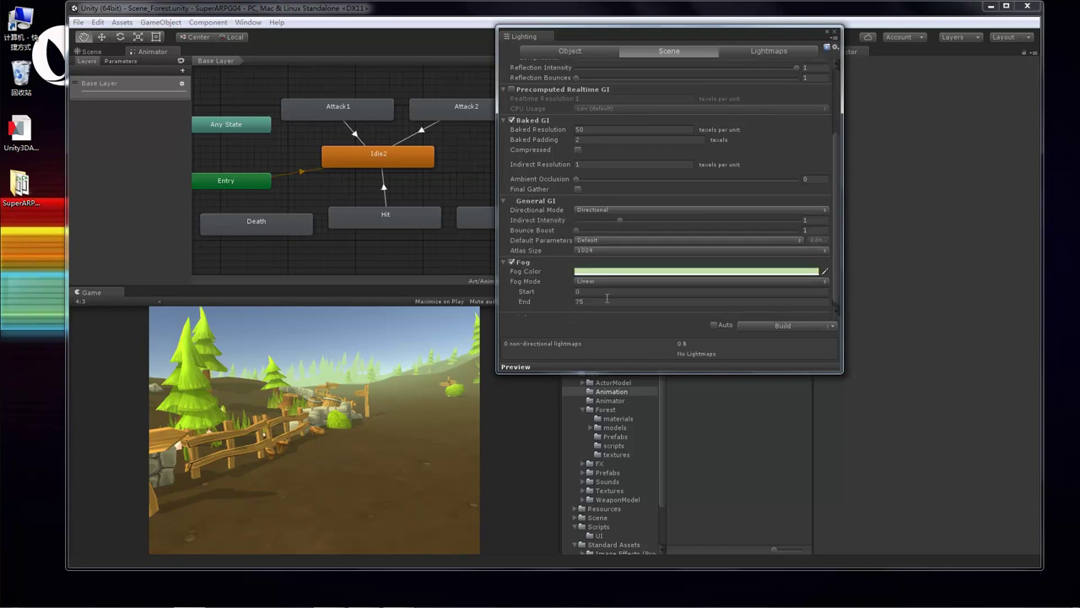
left_click(834, 33)
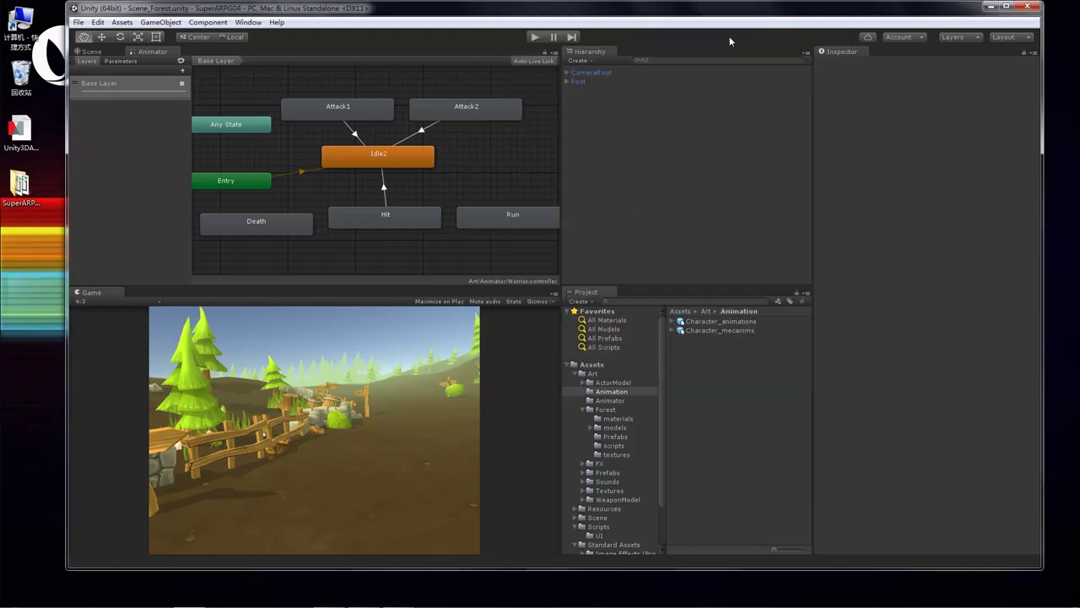